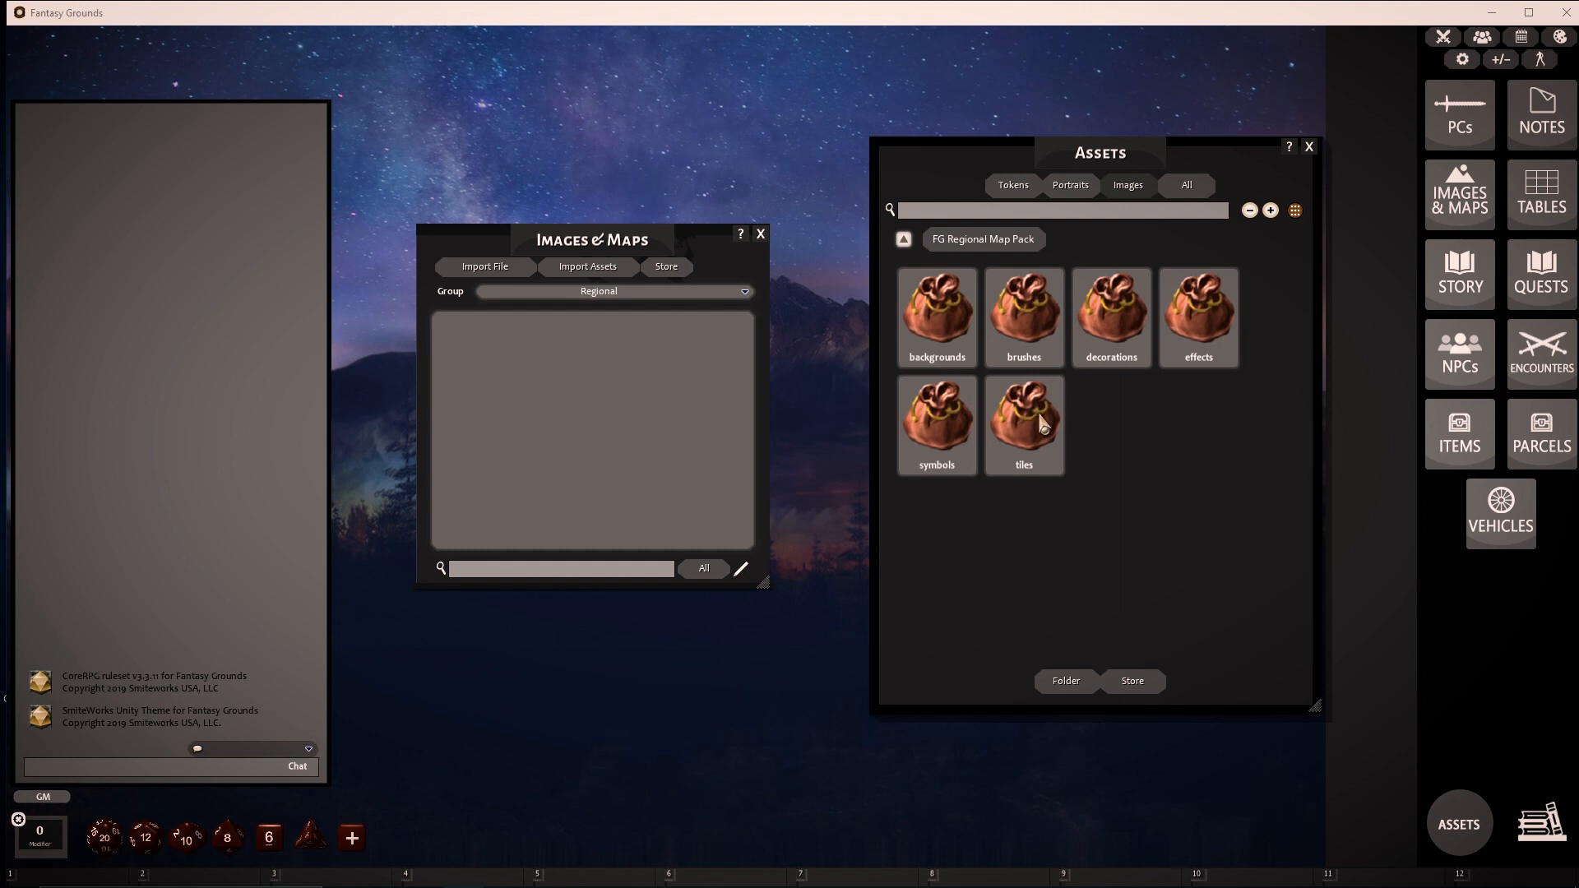
- Add SampleMap.jpg from the FG Regional Map Pack's backgrounds folder to the Regional group of Images & Maps, and close the opened map
left_click(940, 326)
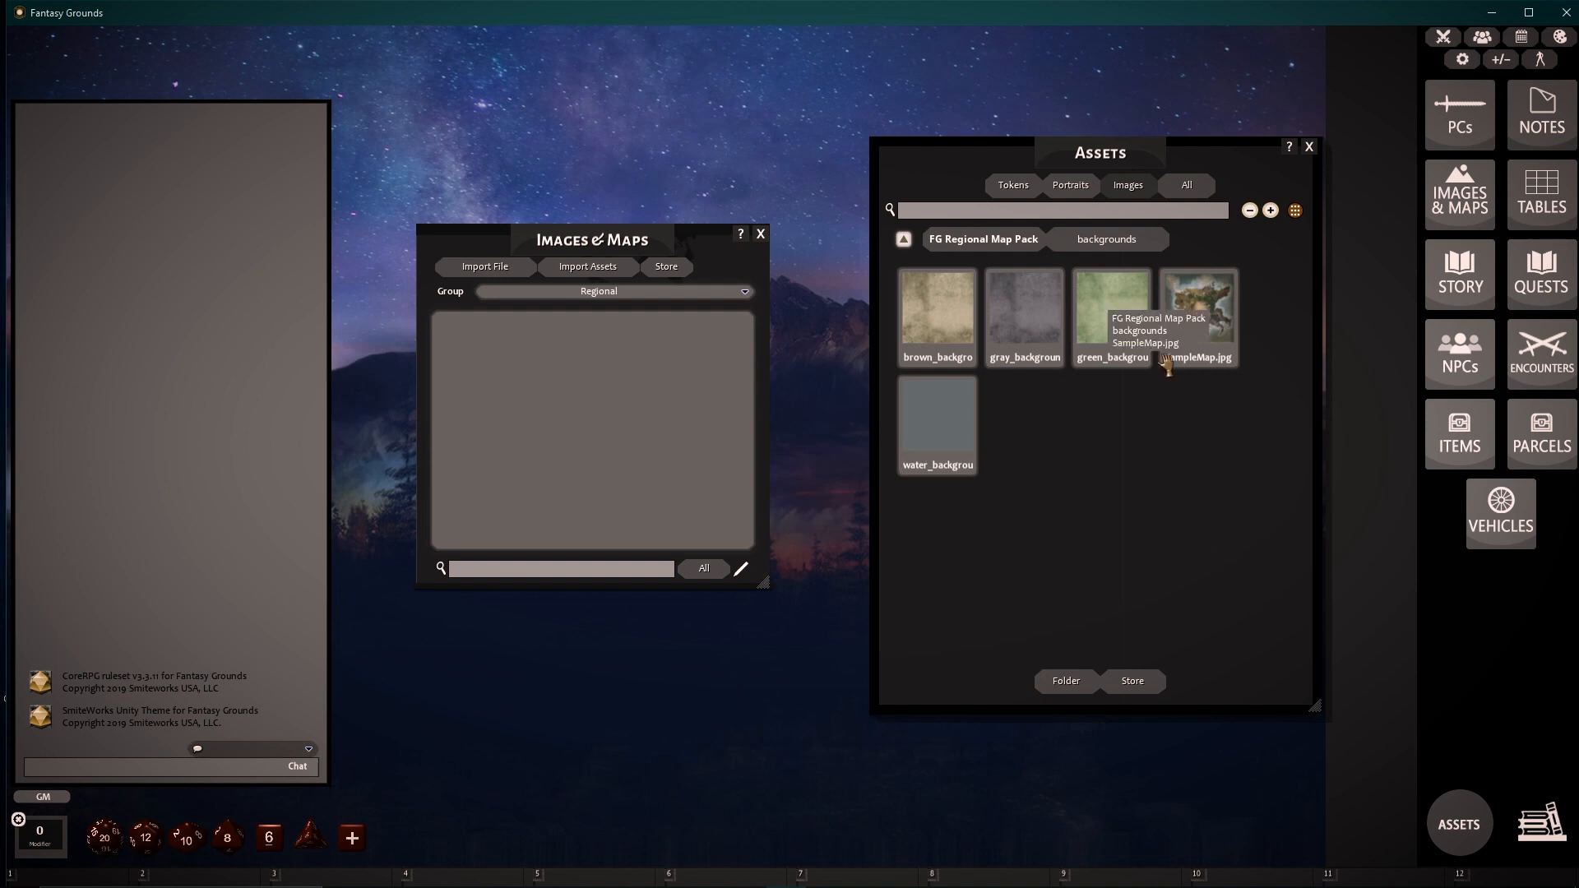
left_click_drag(1246, 321, 523, 395)
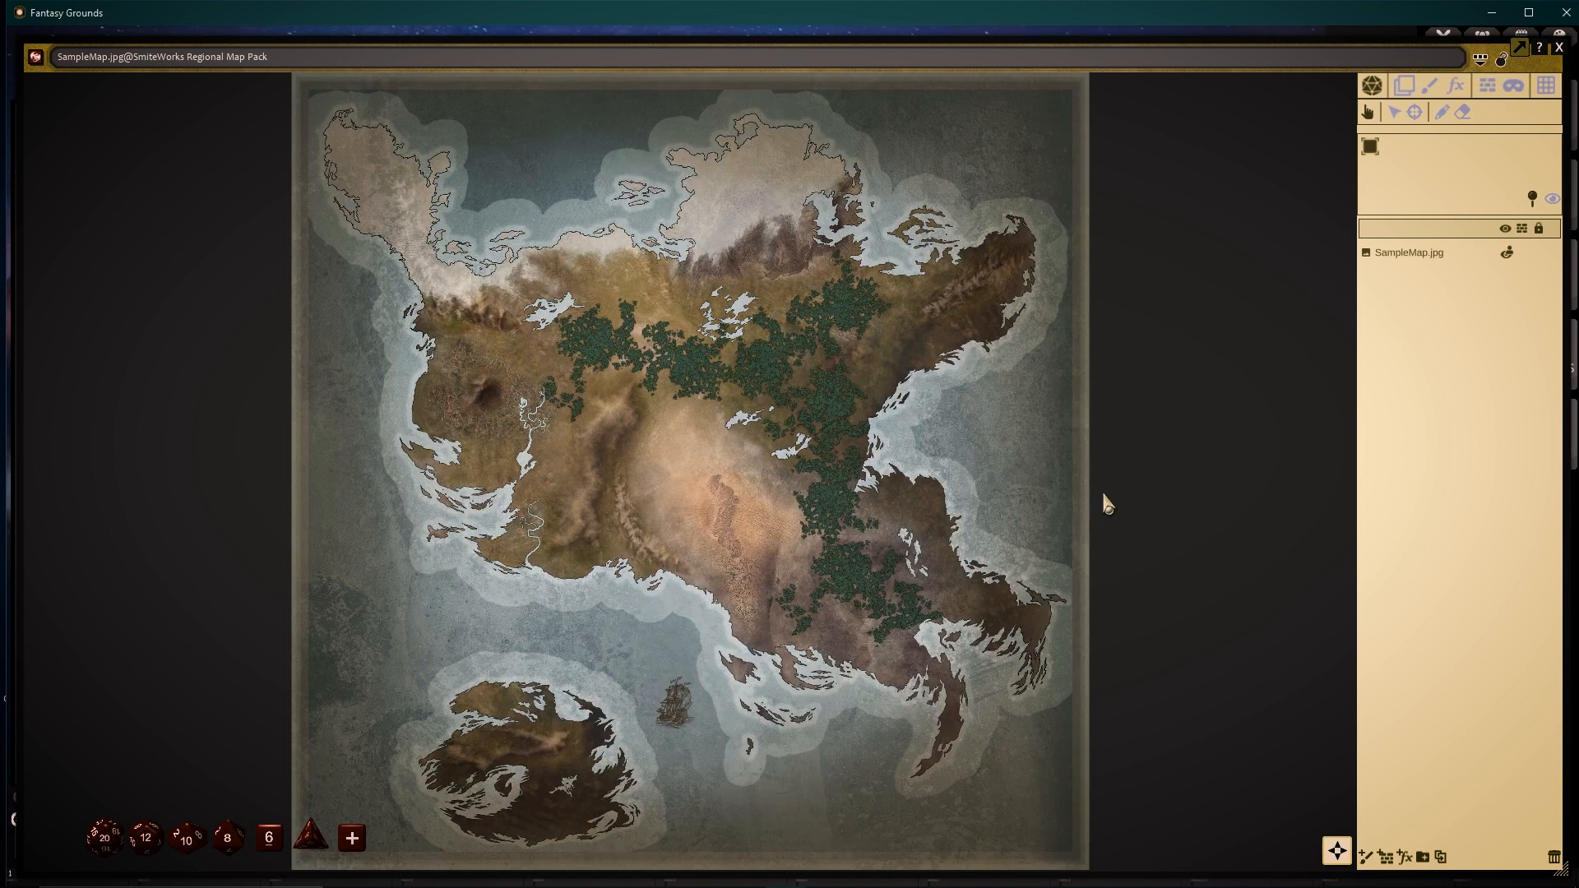
left_click(1559, 47)
- Look through the map pack's brushes folder, both pages of its decorations folder, and its effects folder
left_click(1038, 315)
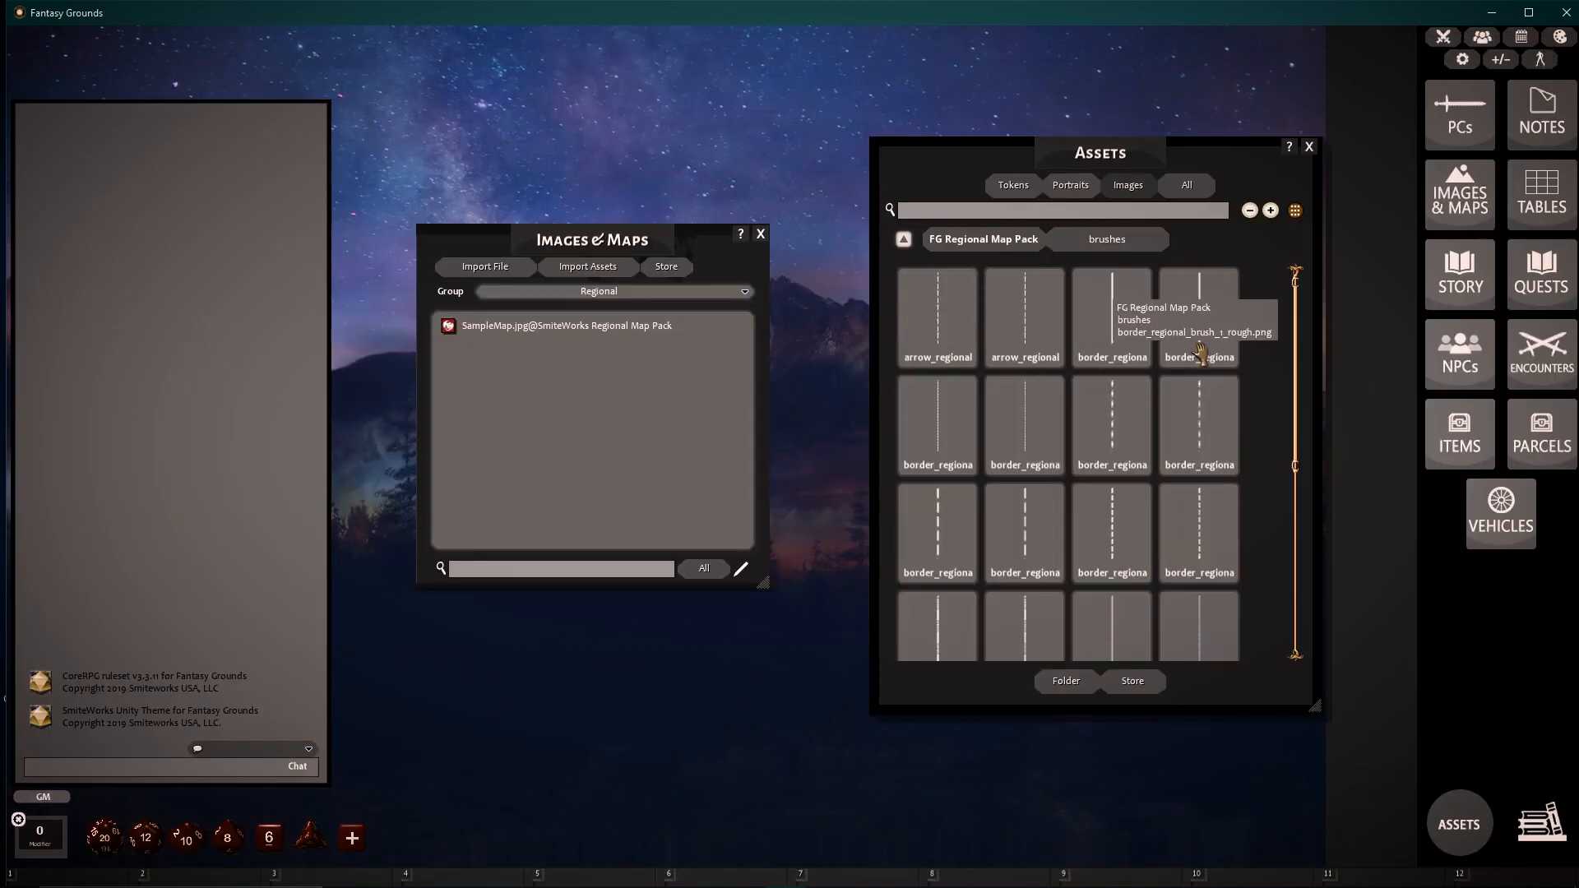
scroll(1201, 353, "down", 1)
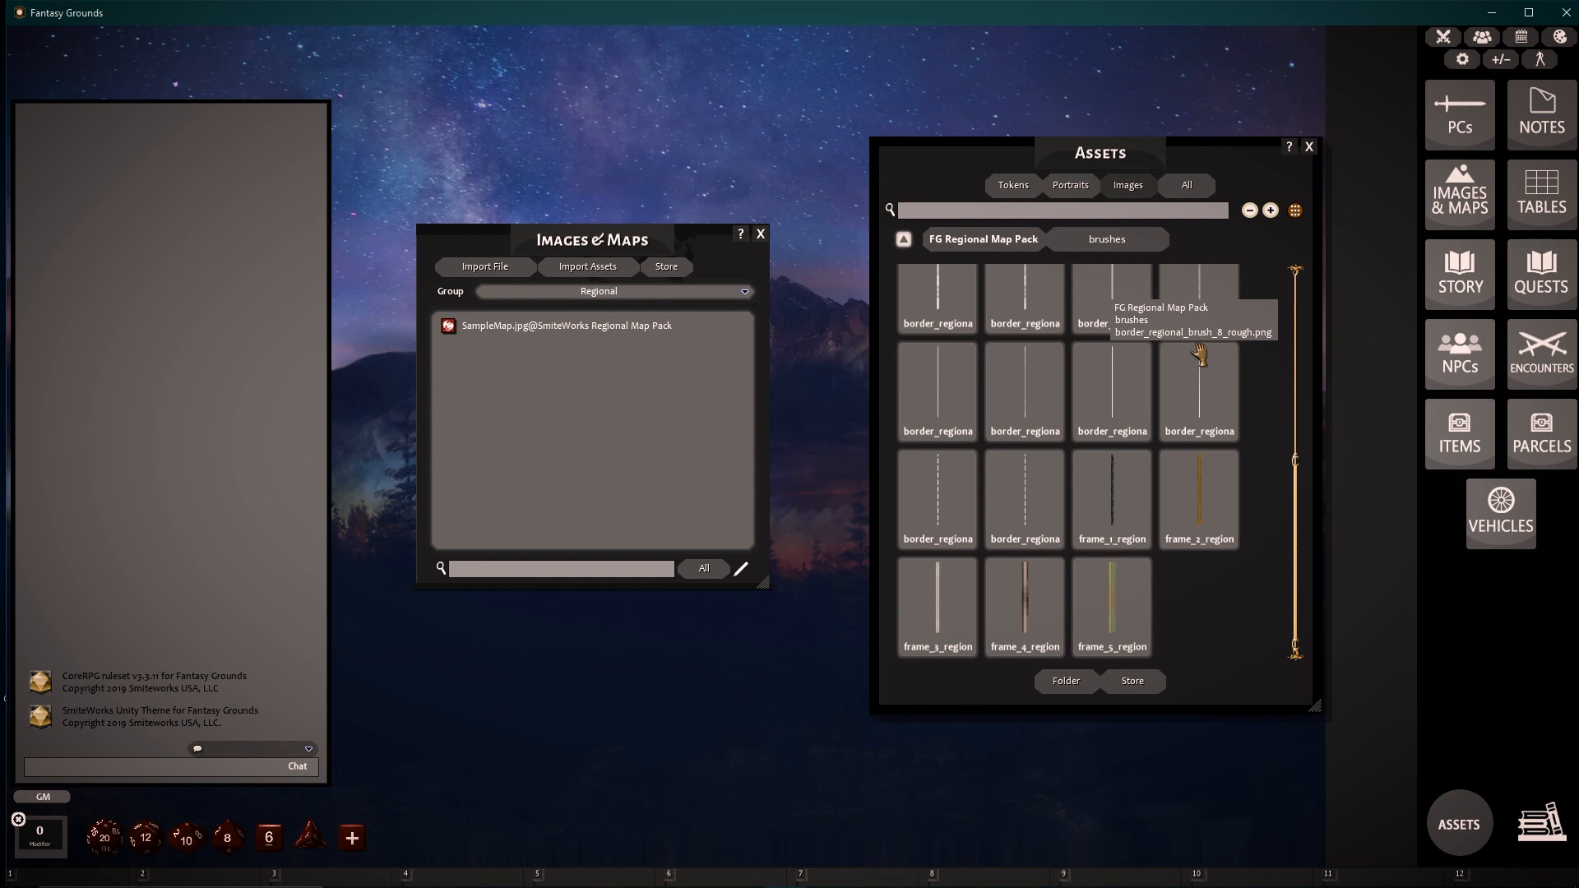
scroll(1152, 560, "down", 10)
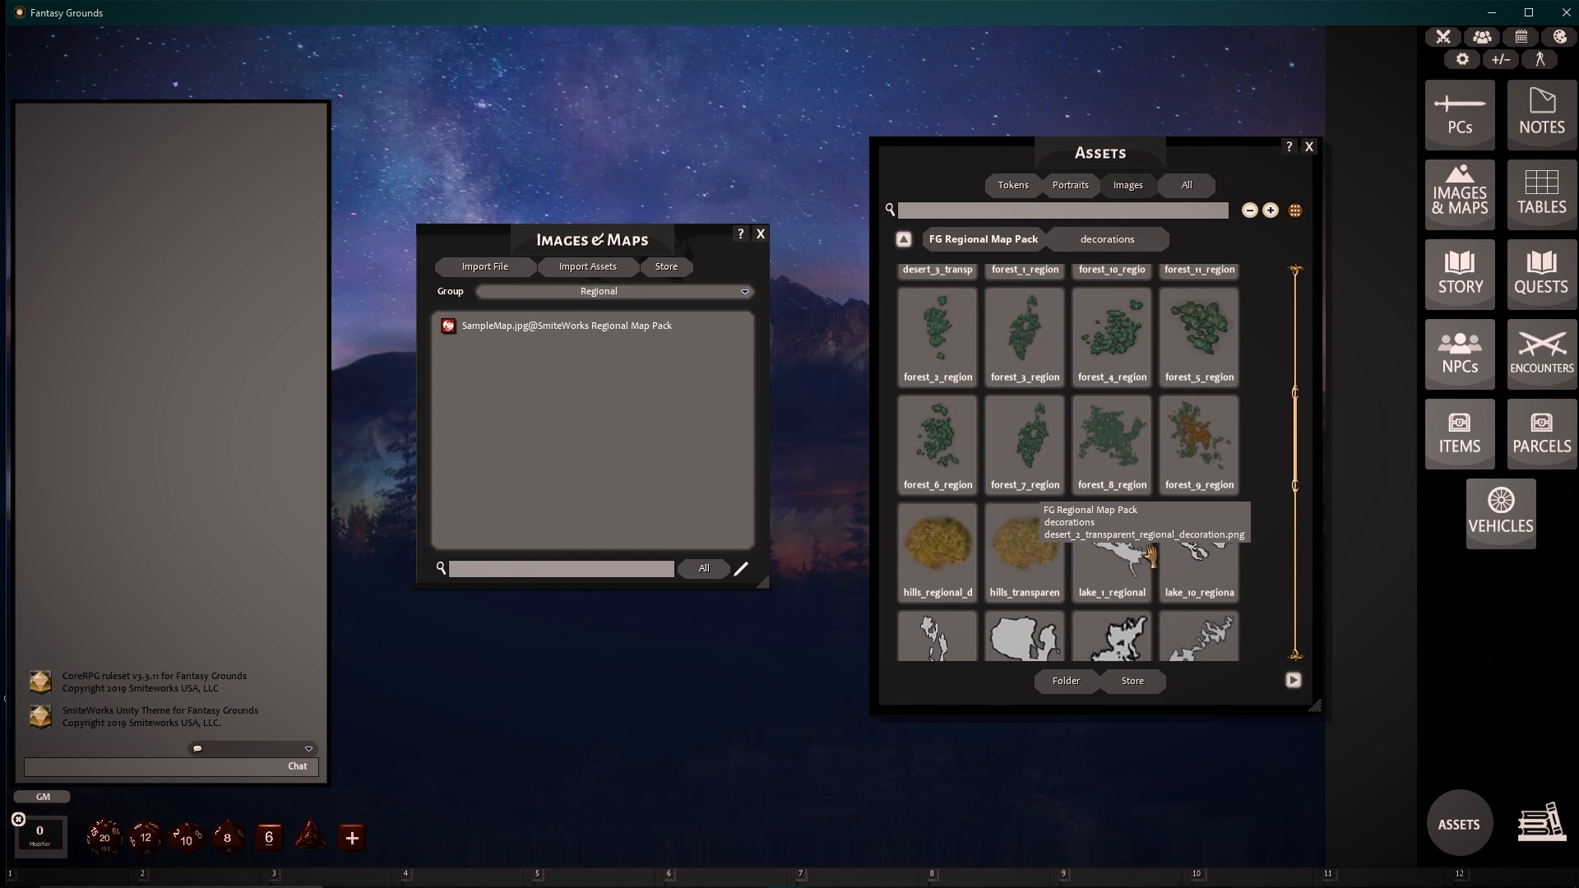
scroll(1160, 494, "up", 3)
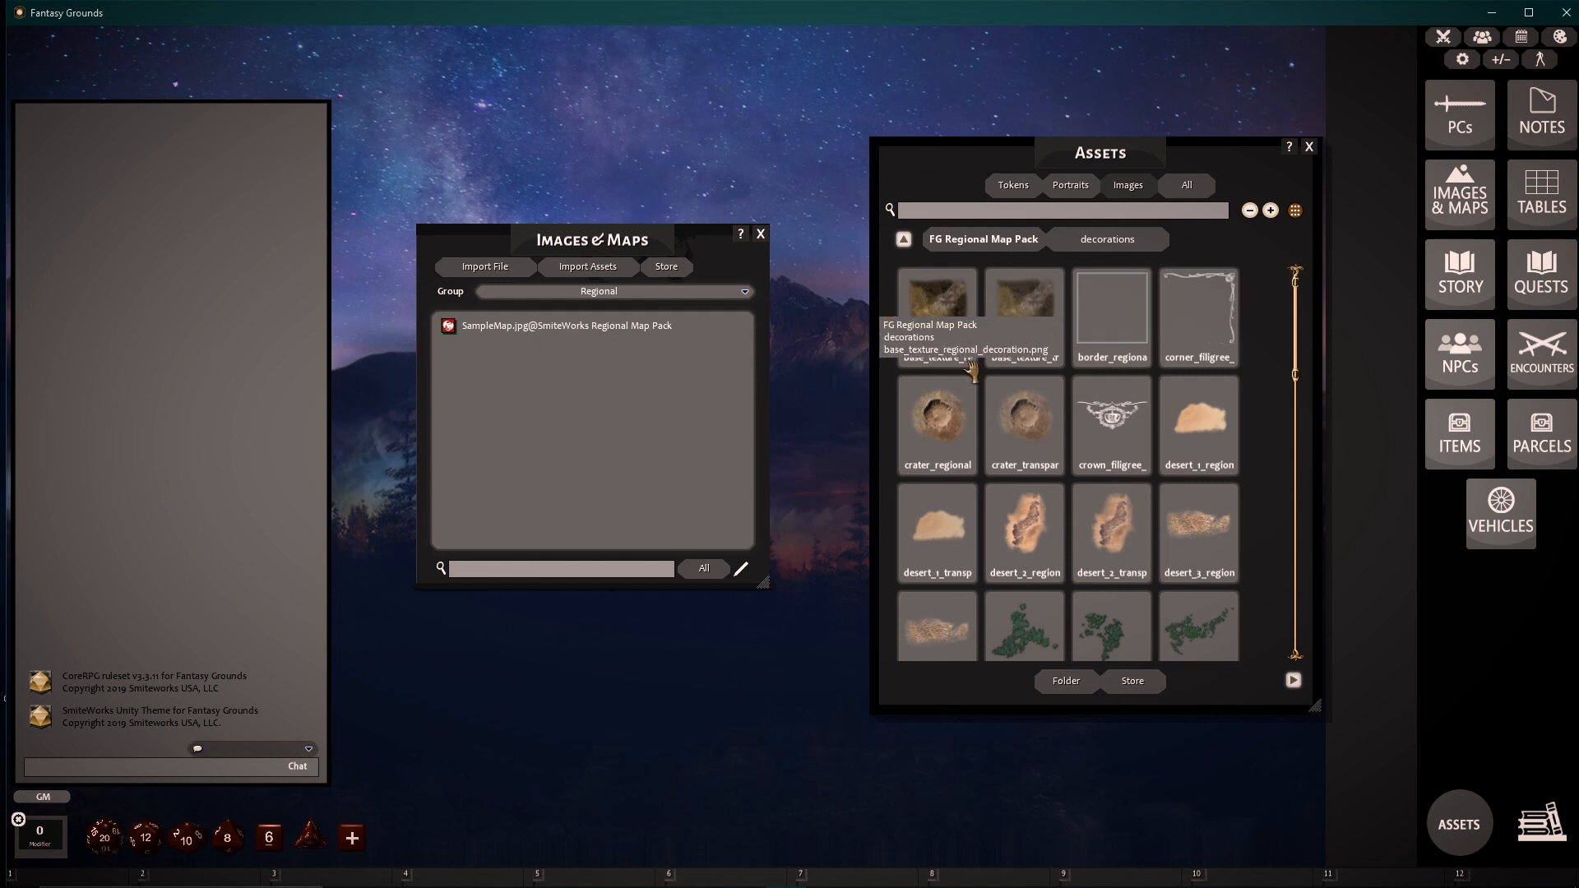
scroll(970, 374, "down", 3)
scroll(971, 374, "down", 10)
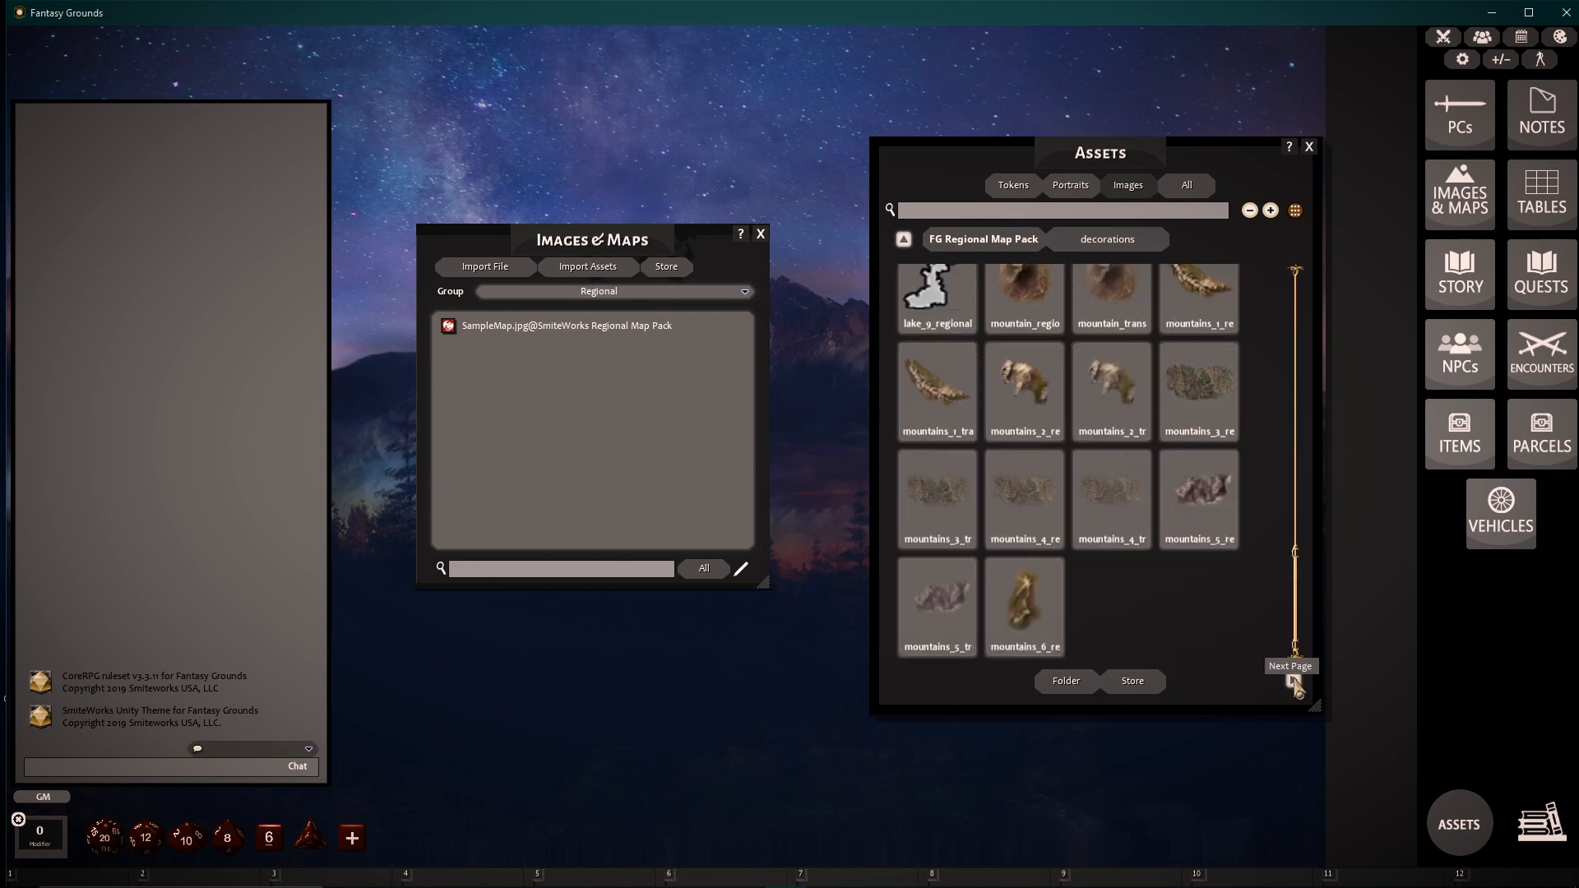
left_click(1294, 683)
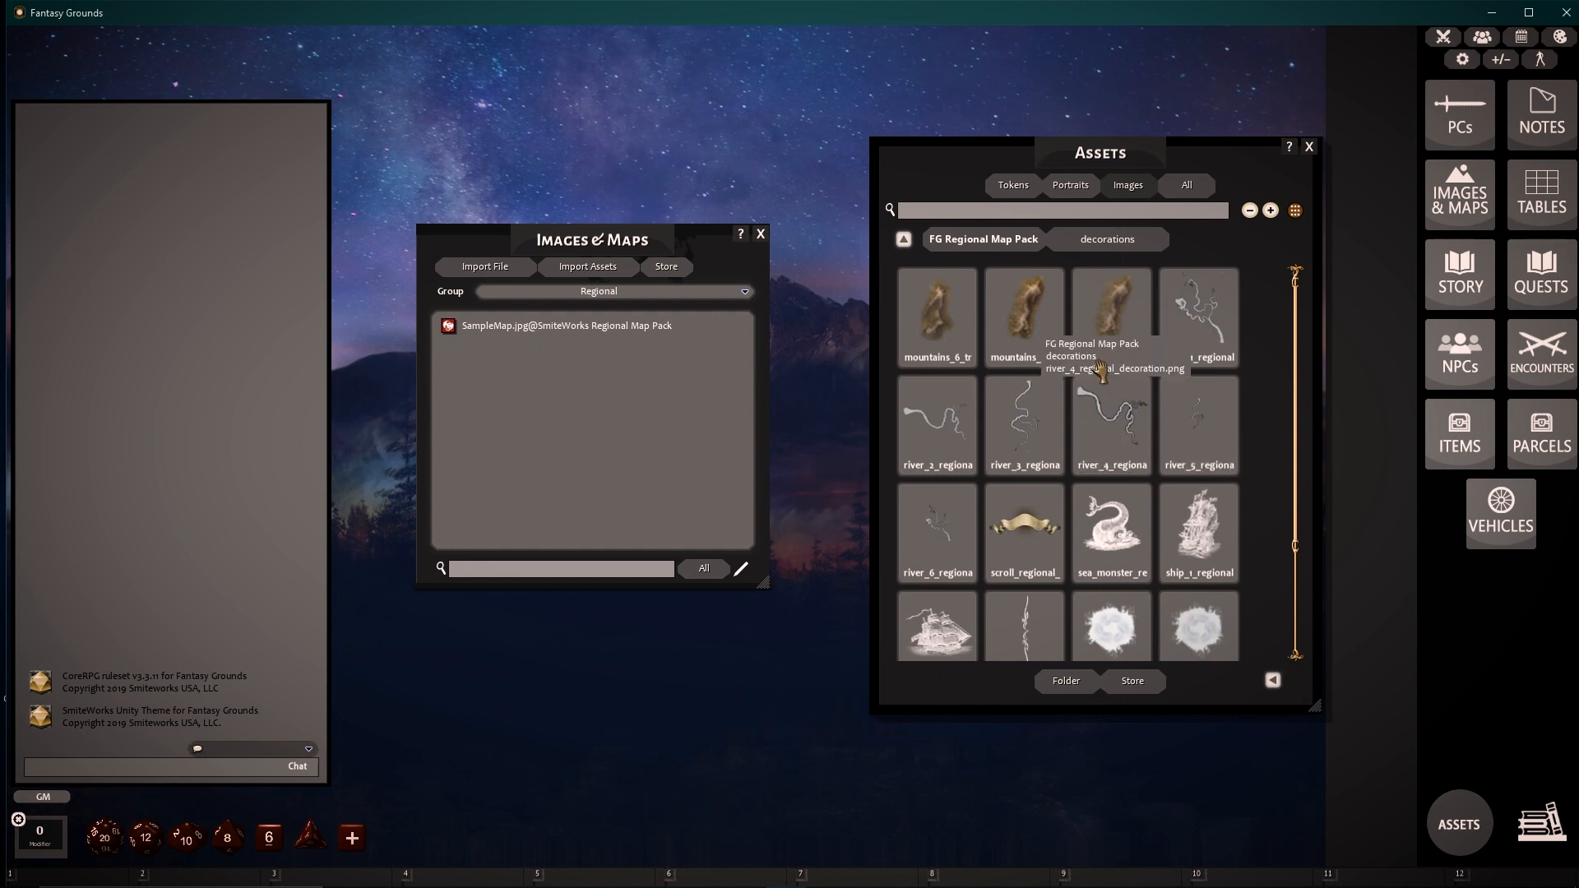
scroll(1089, 398, "down", 2)
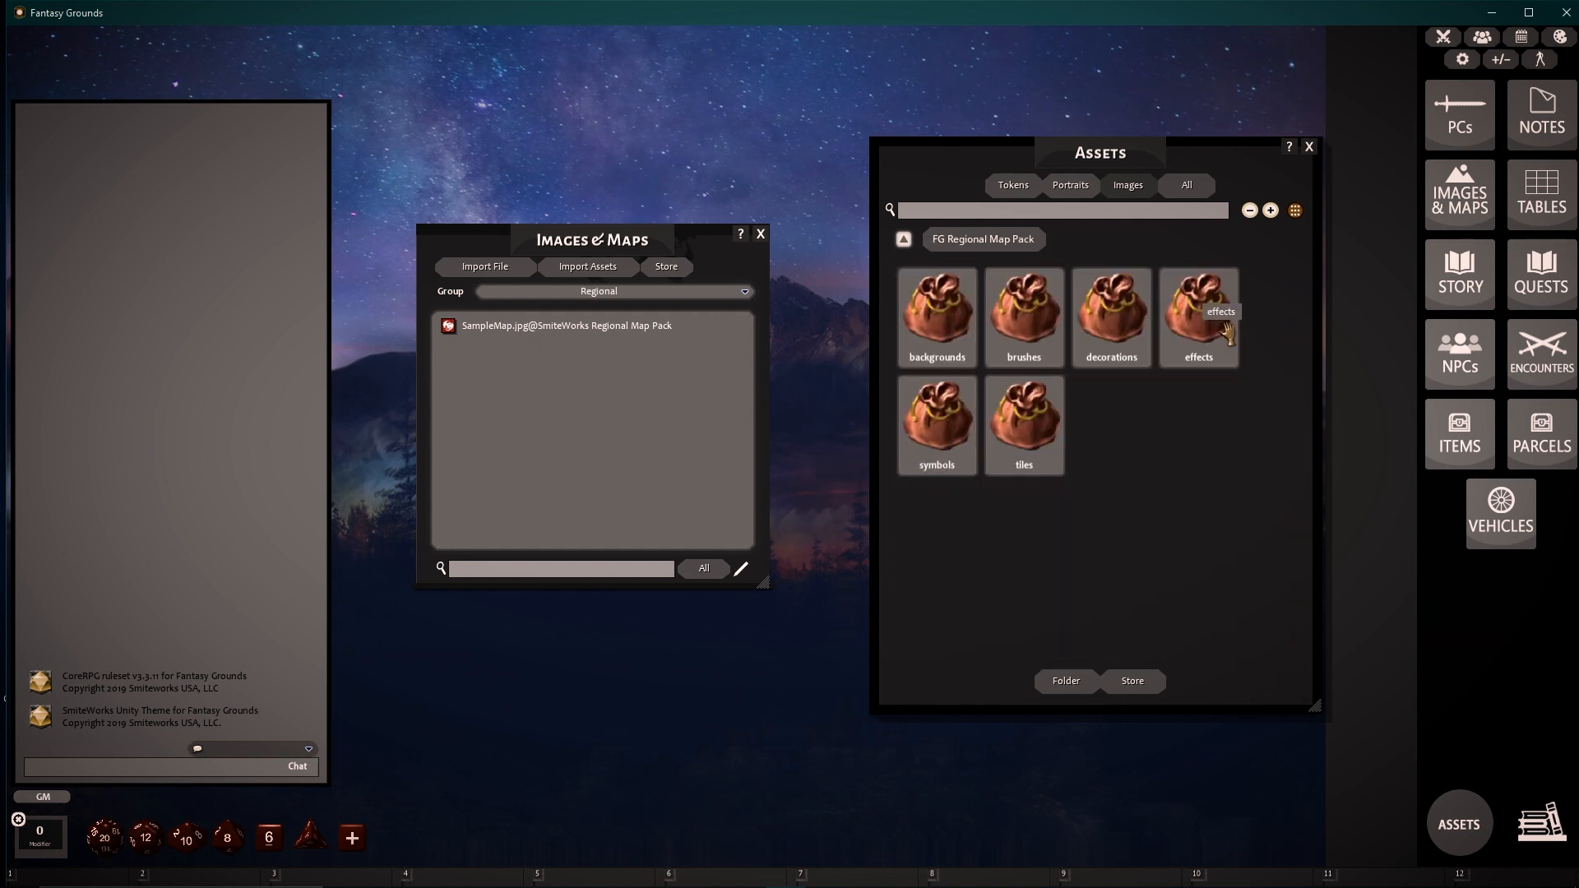
left_click(1227, 332)
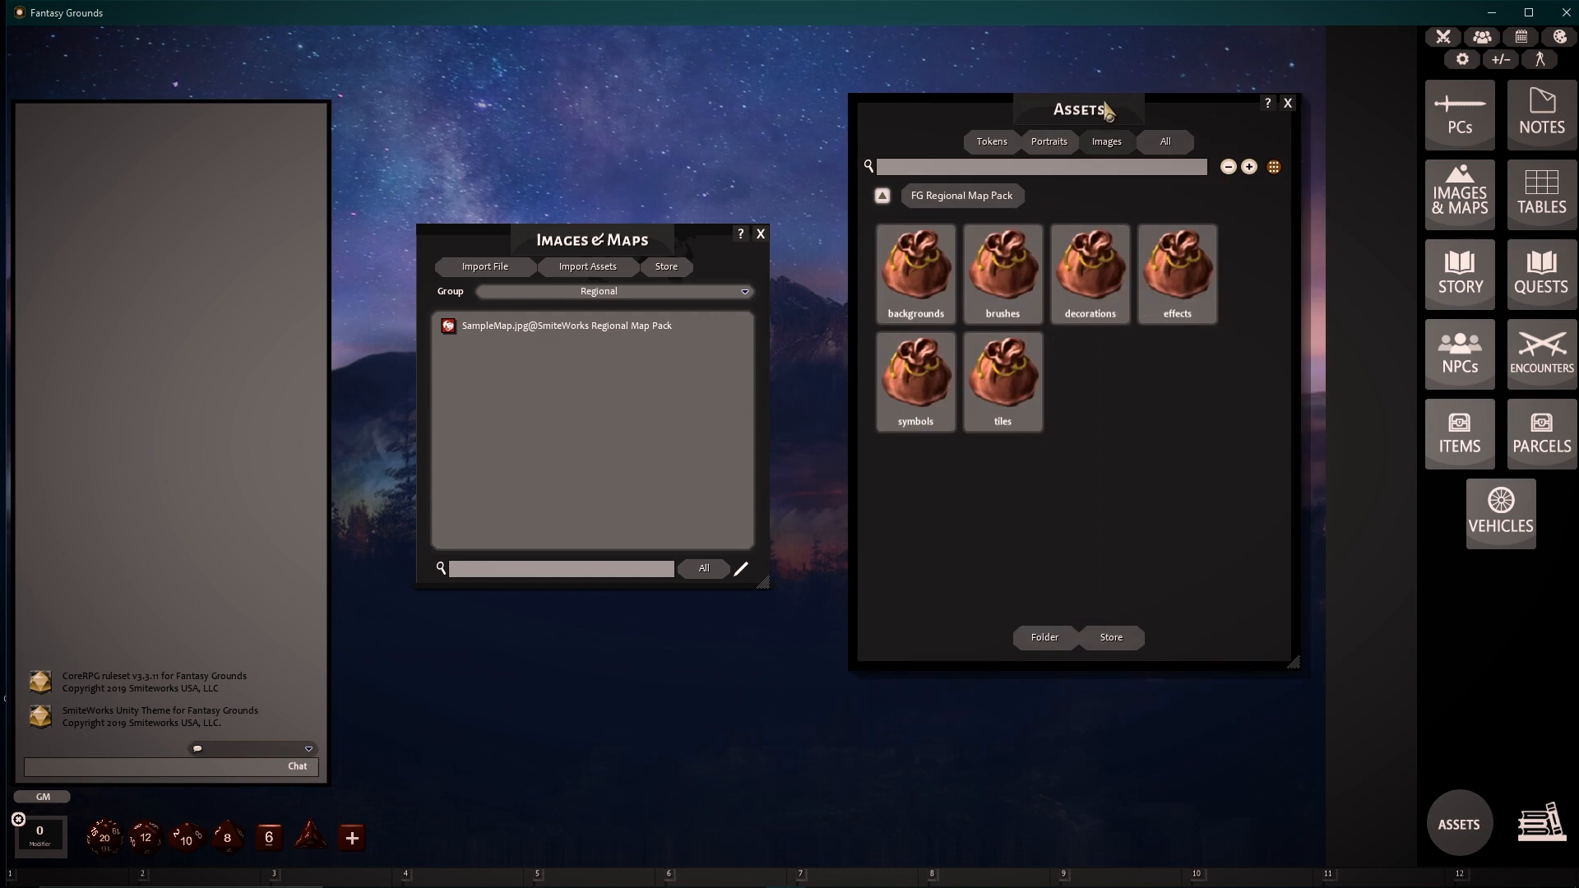
- Create a new regional map from brown_background.jpg in the backgrounds folder and narrow its window to uncover the assets
left_click(916, 271)
left_click_drag(579, 219, 504, 124)
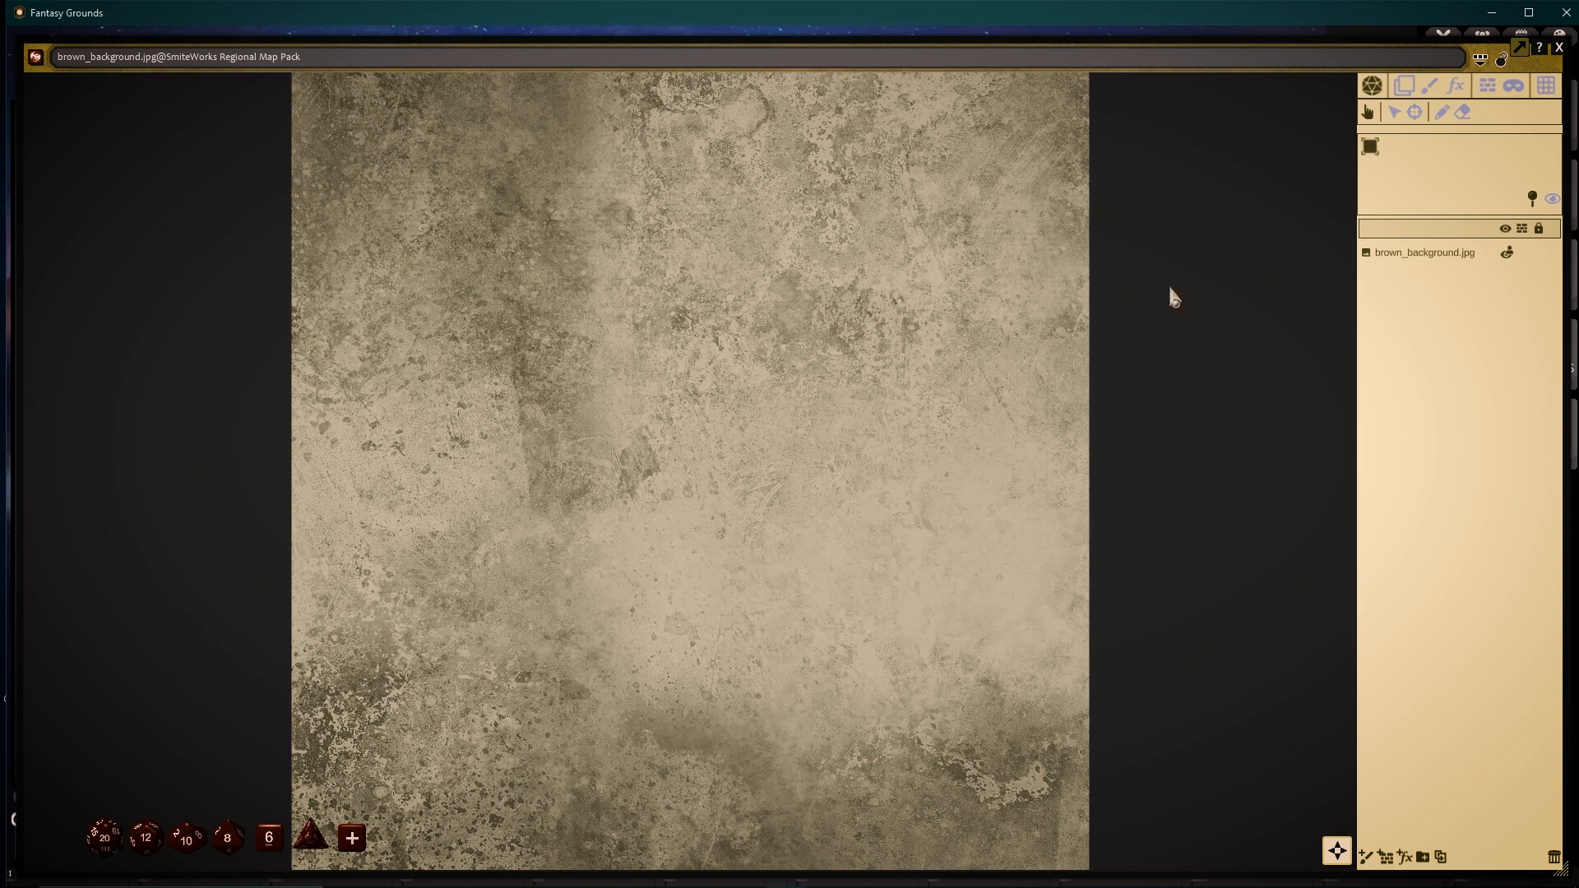
left_click_drag(1568, 307, 1228, 272)
- Give the brown background map a square grid with a cell size of 100
left_click(1205, 85)
double_click(1158, 149)
type("100")
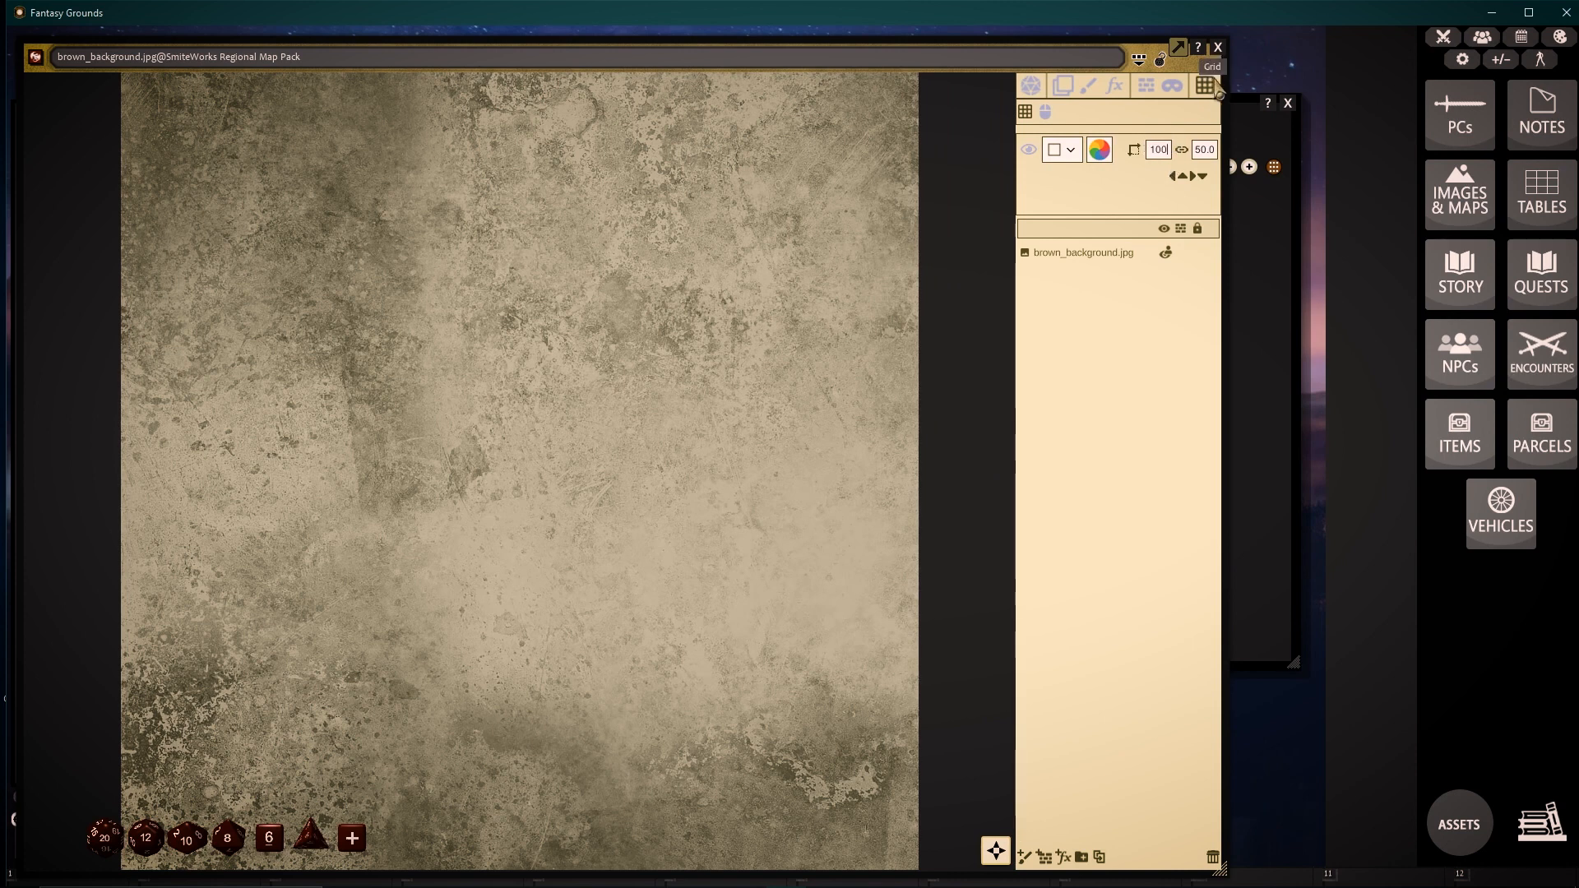
key("Return")
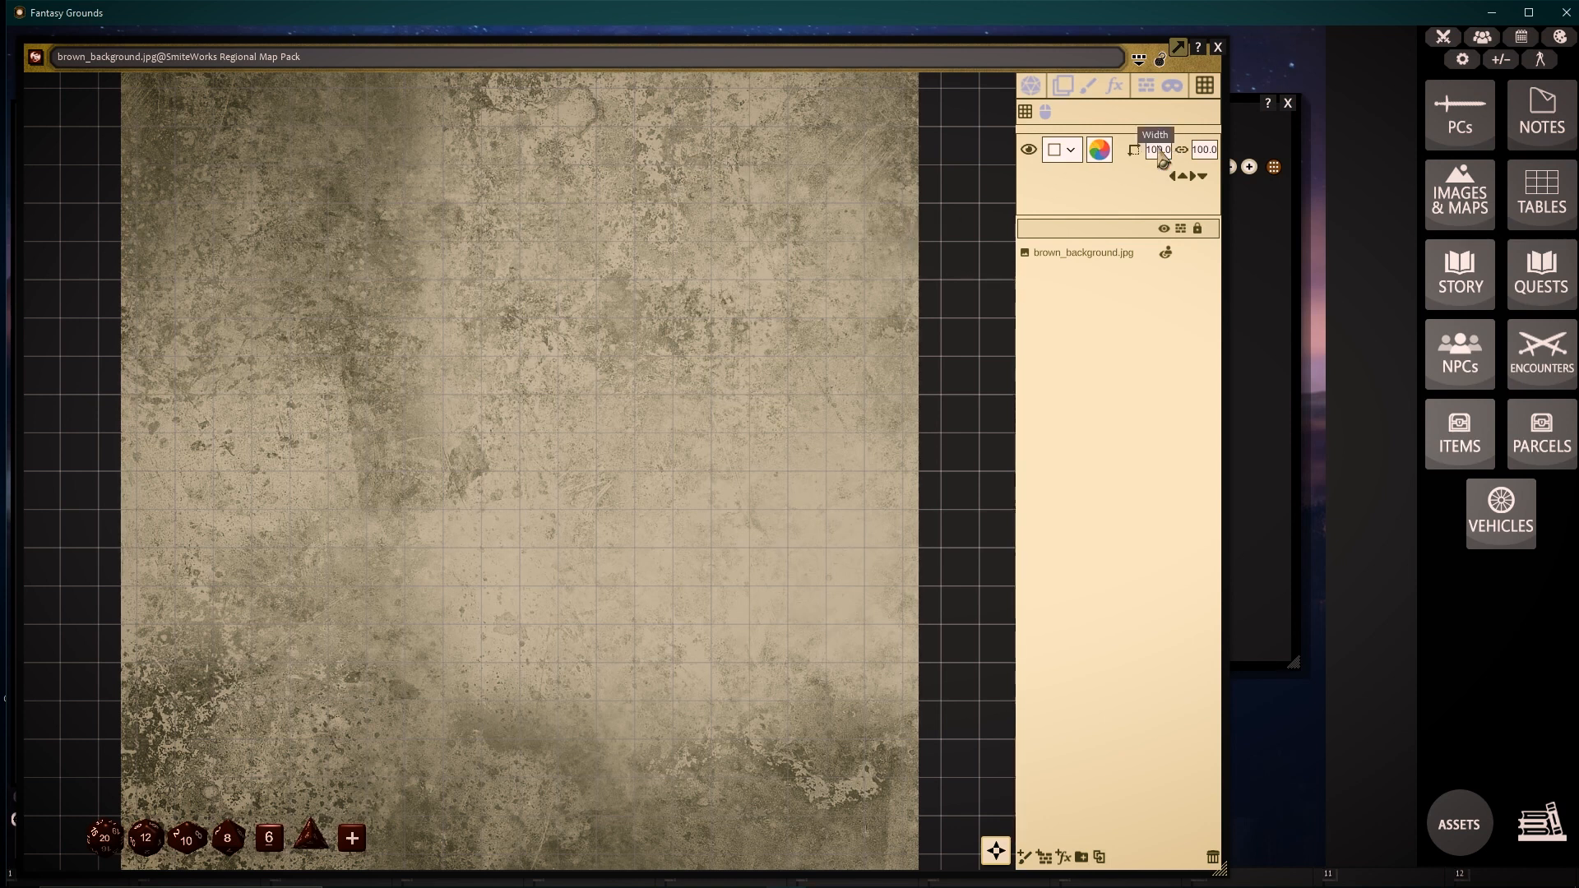
- Select the brown_background.jpg layer and resize it to 20 by 20 grid squares
left_click(1062, 85)
scroll(725, 350, "down", 3)
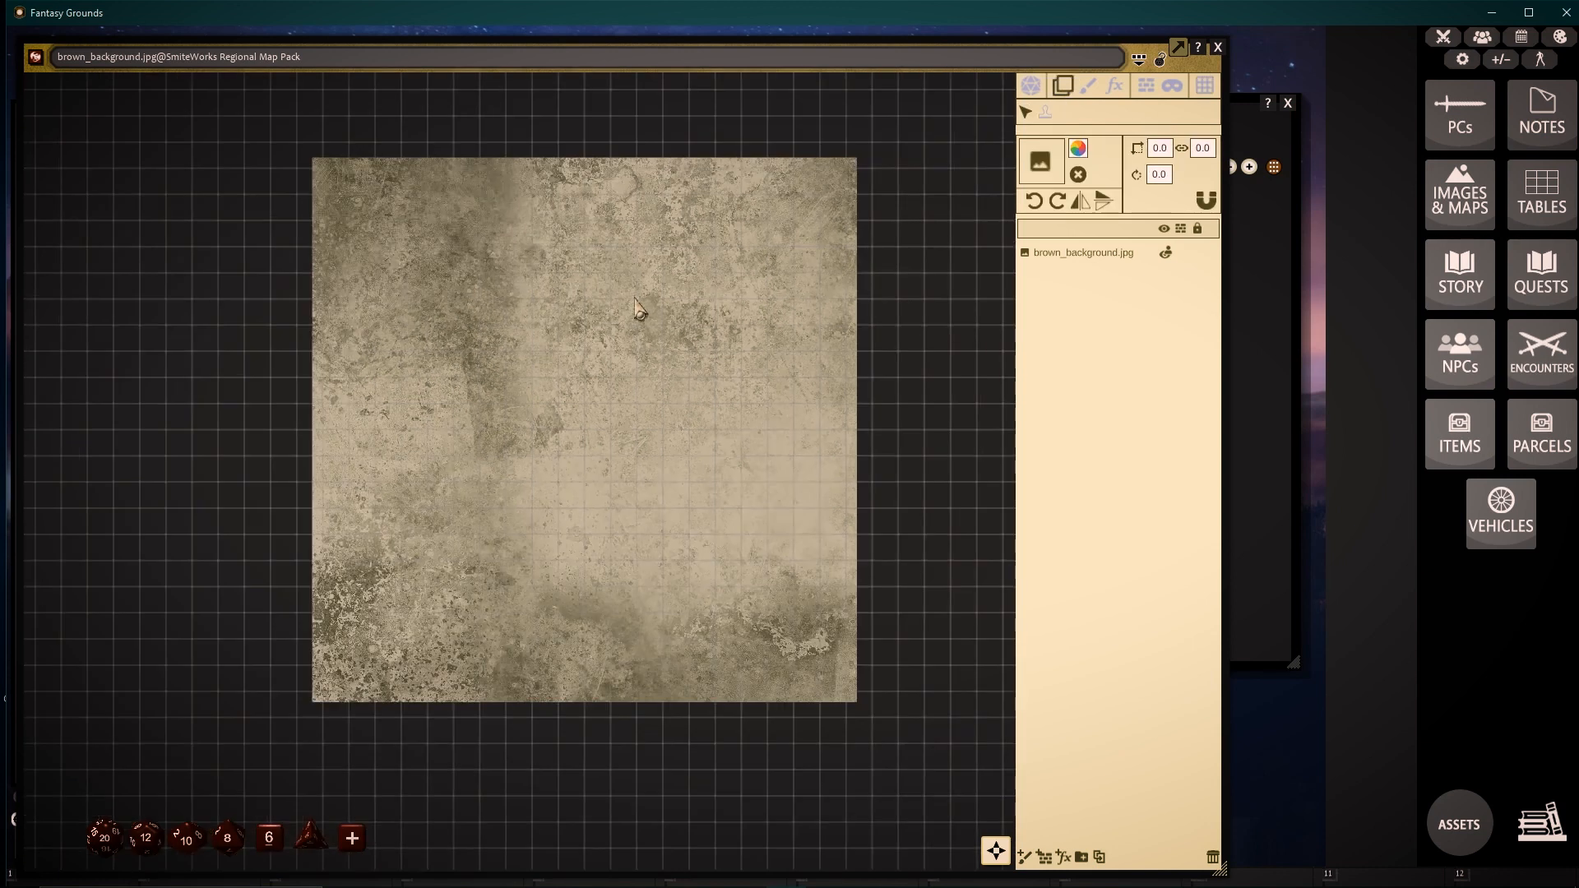
left_click(781, 201)
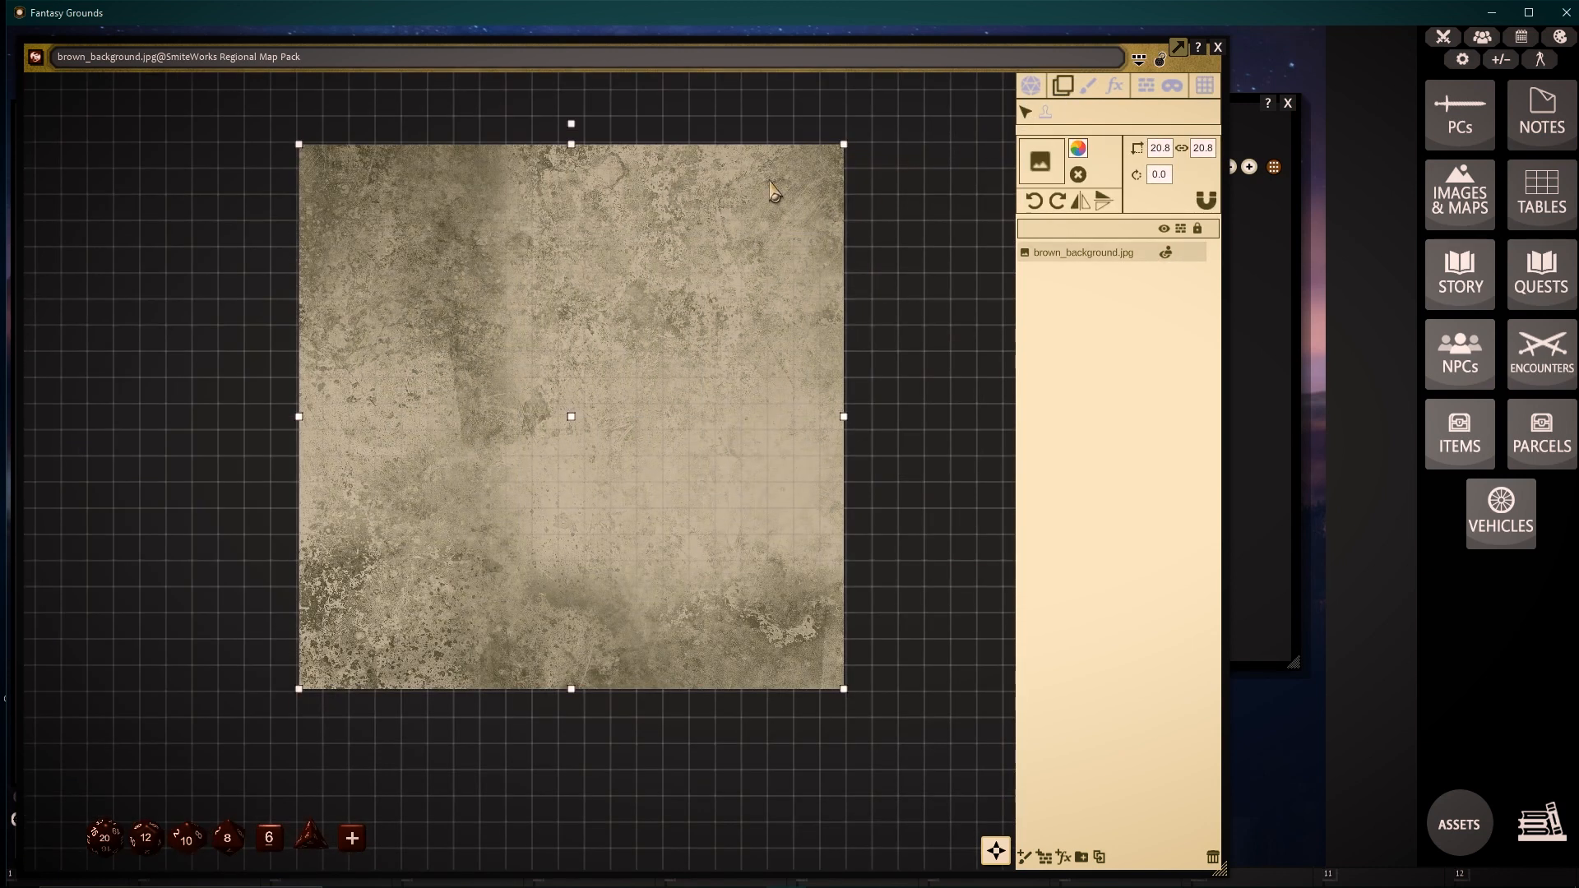
scroll(369, 148, "up", 4)
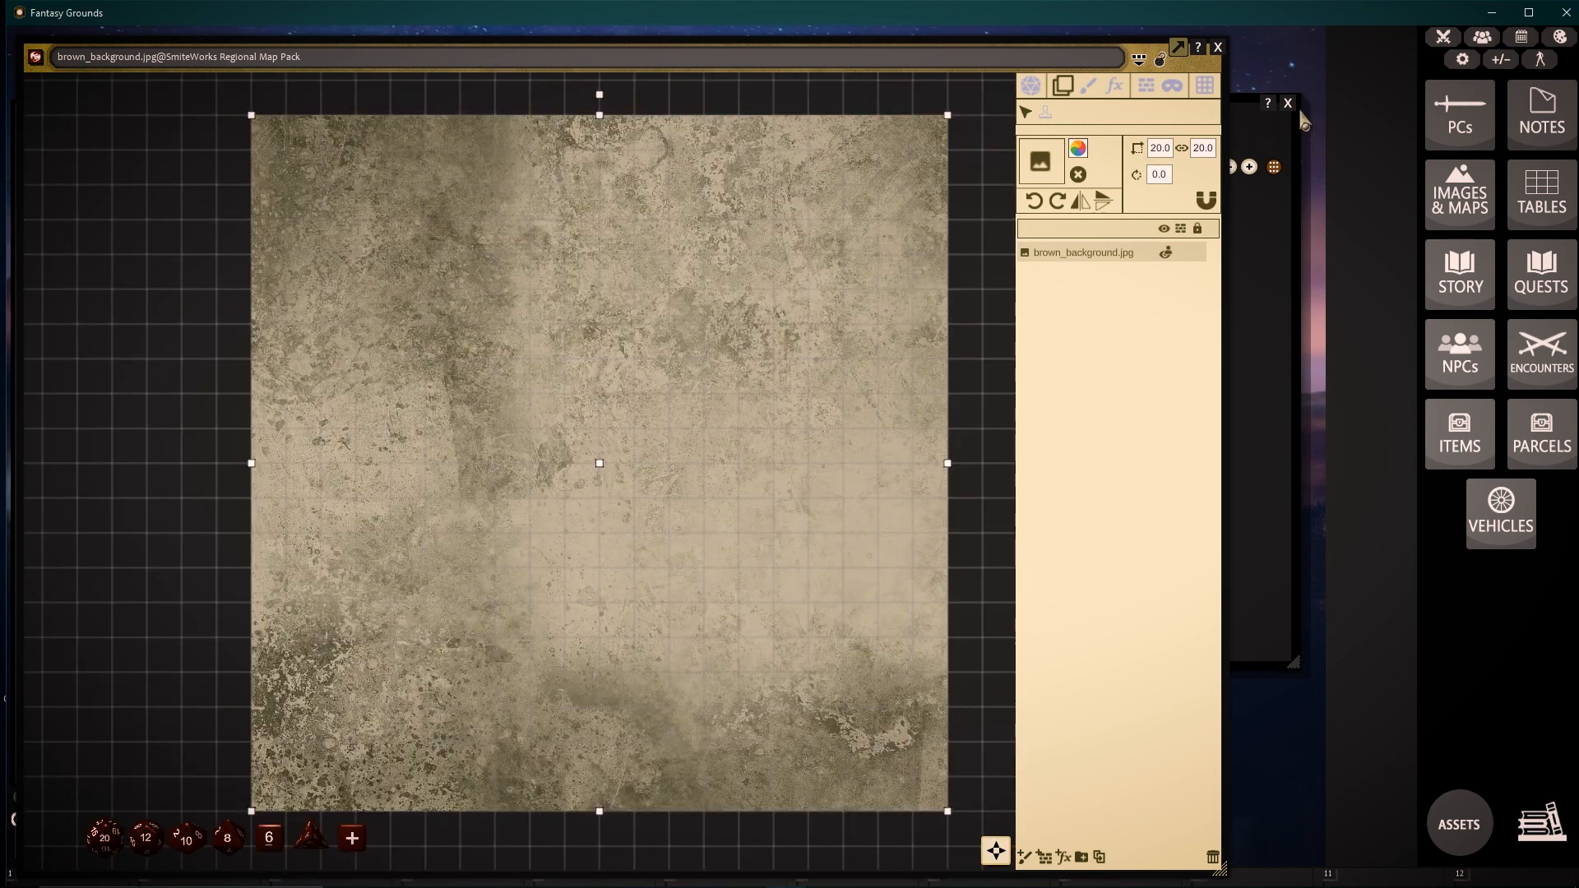
- Arrange the pack's tiles folder beside the map, load the 4x4 water tile as the layer stamp image, and lay out coast tiles
left_click(1286, 137)
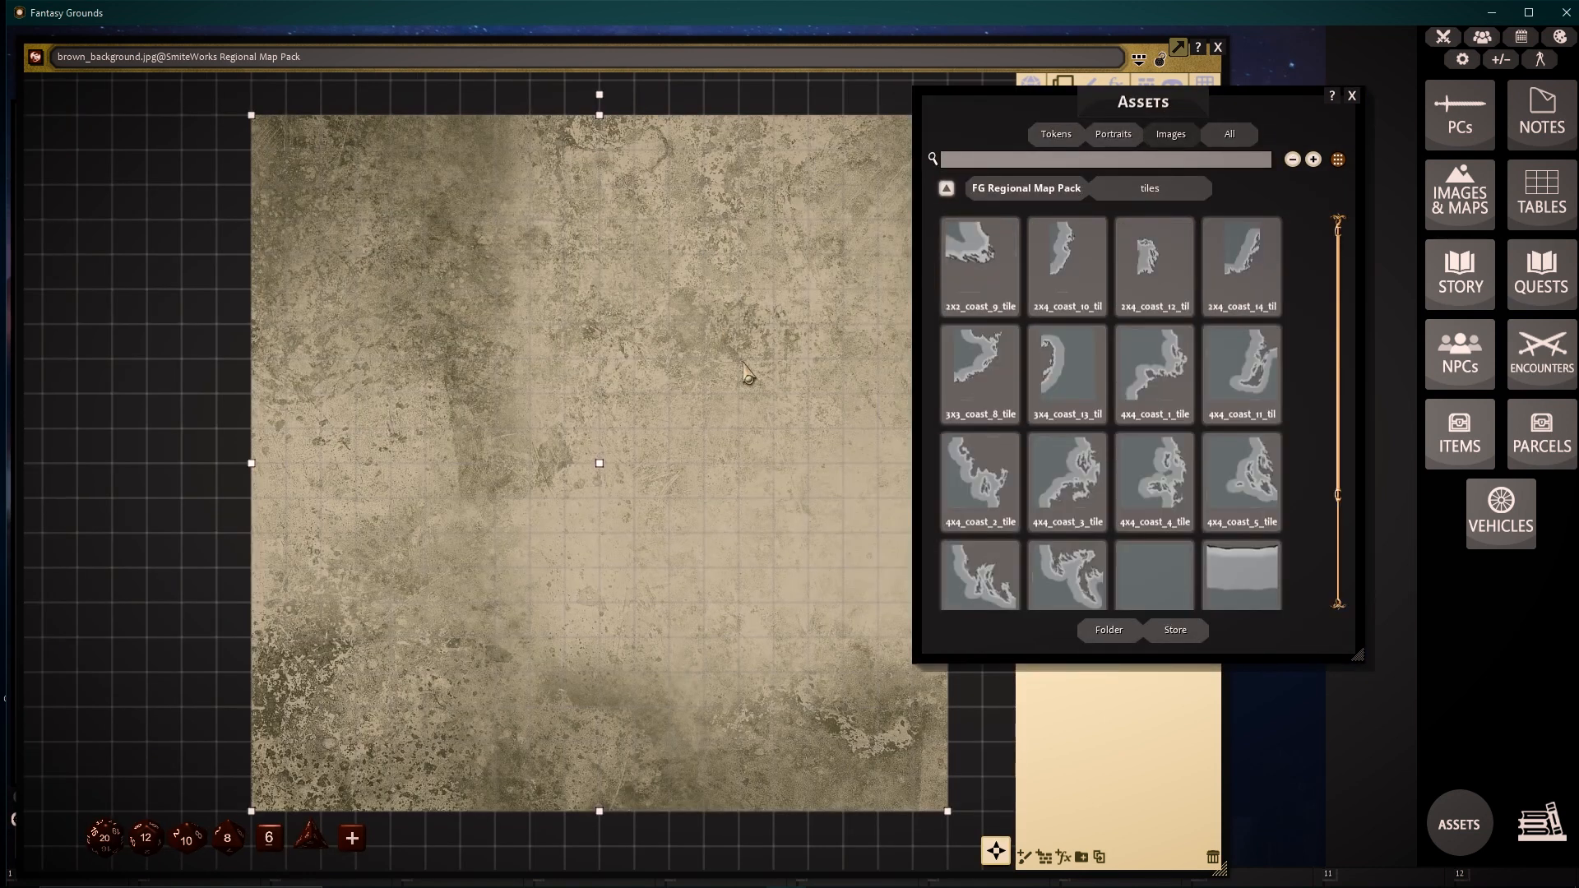
left_click_drag(740, 362, 649, 347)
left_click_drag(1149, 104, 1374, 122)
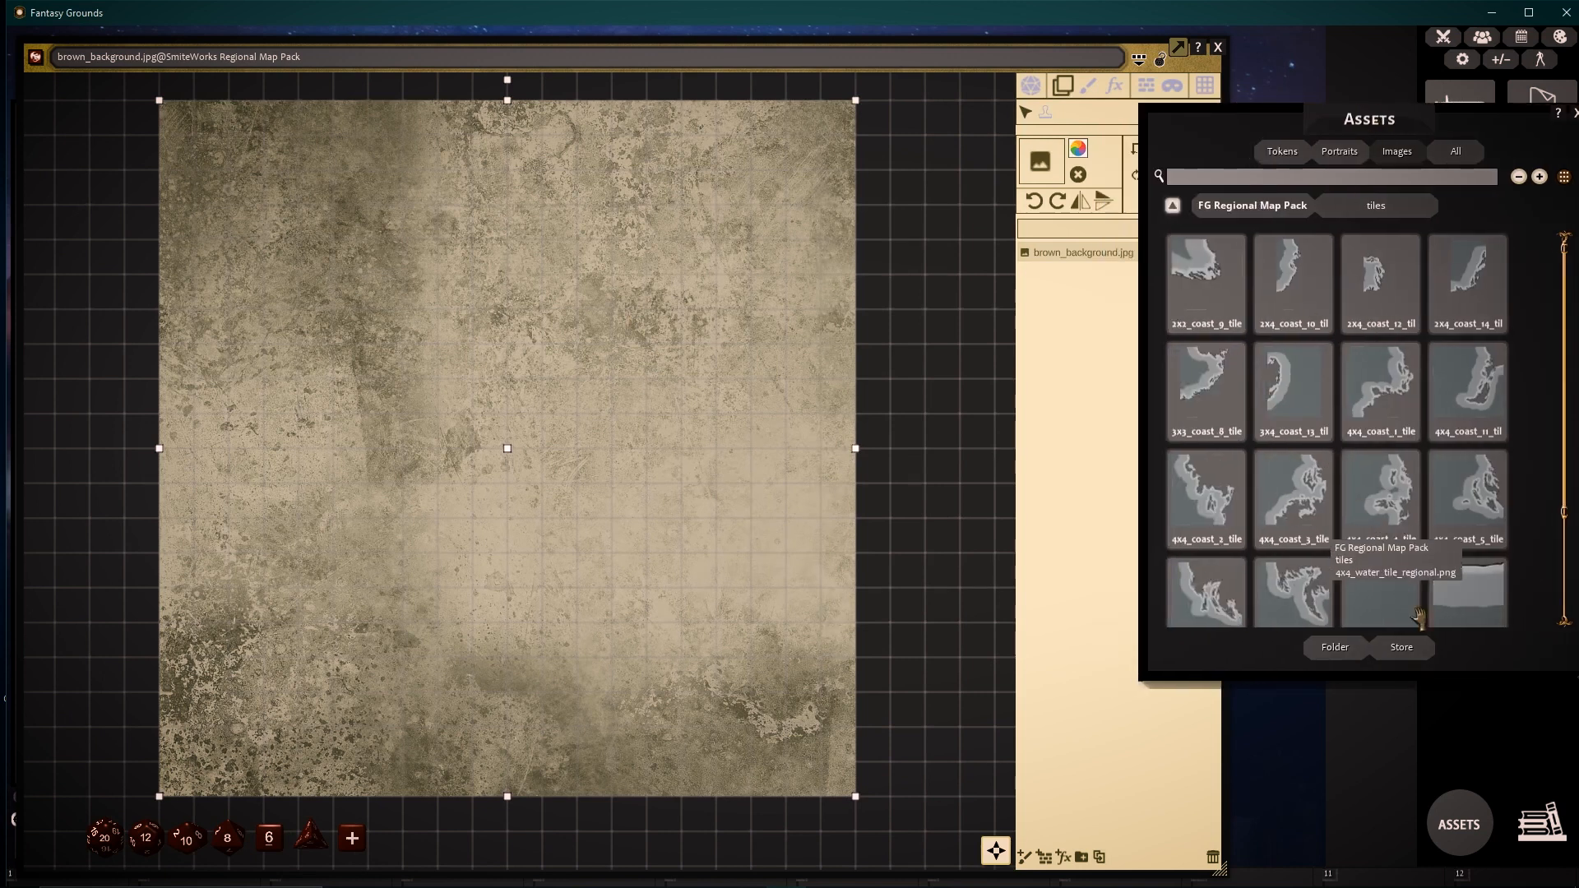
left_click_drag(1419, 617, 1041, 161)
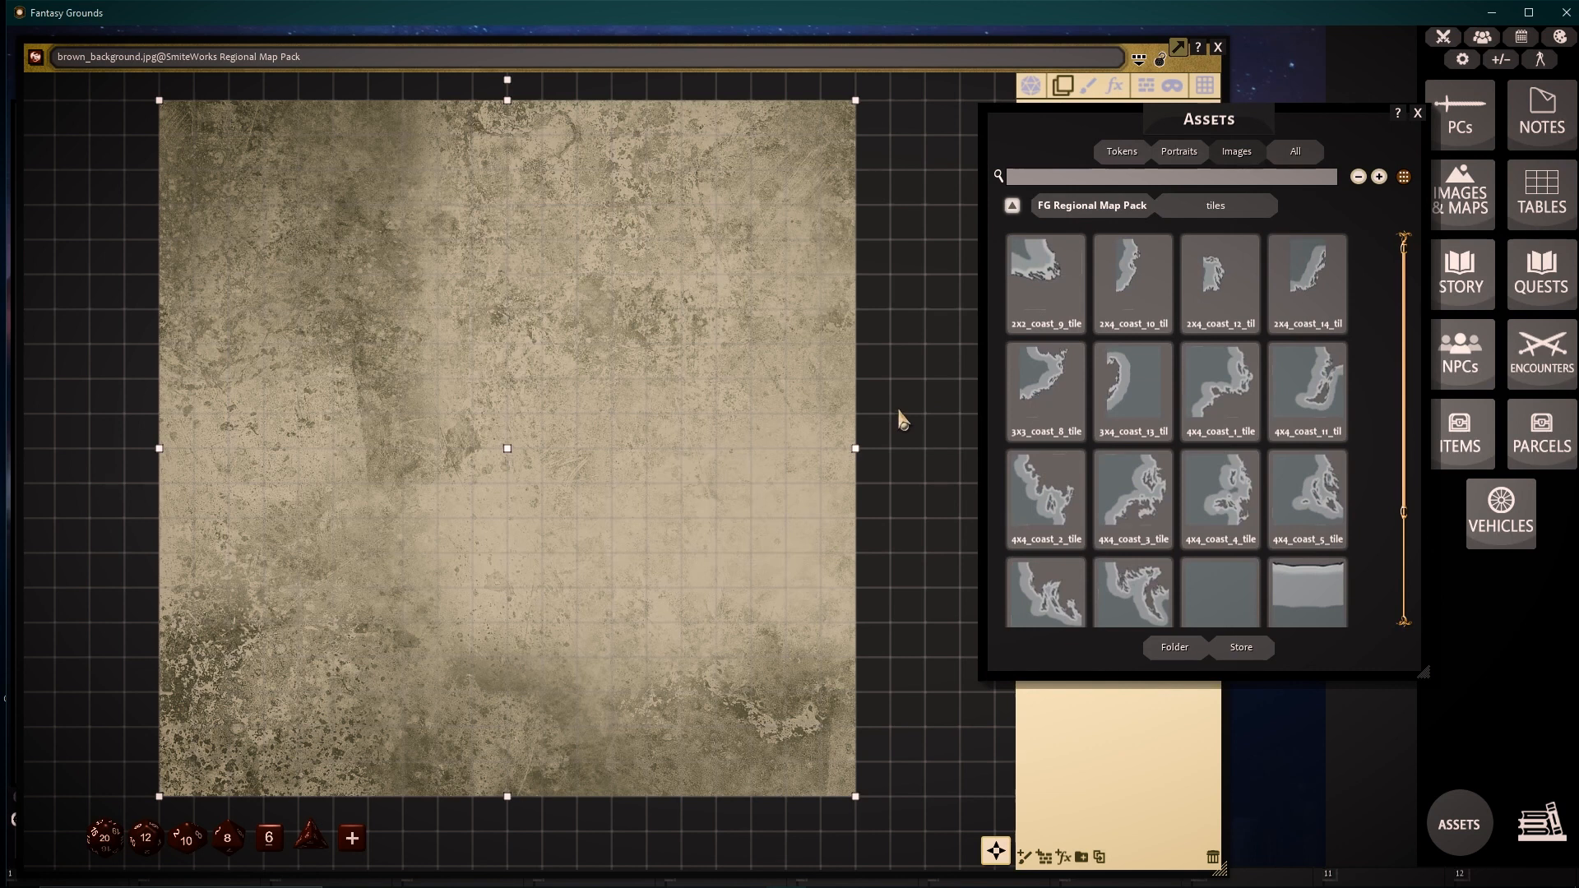
left_click_drag(1193, 131, 1372, 117)
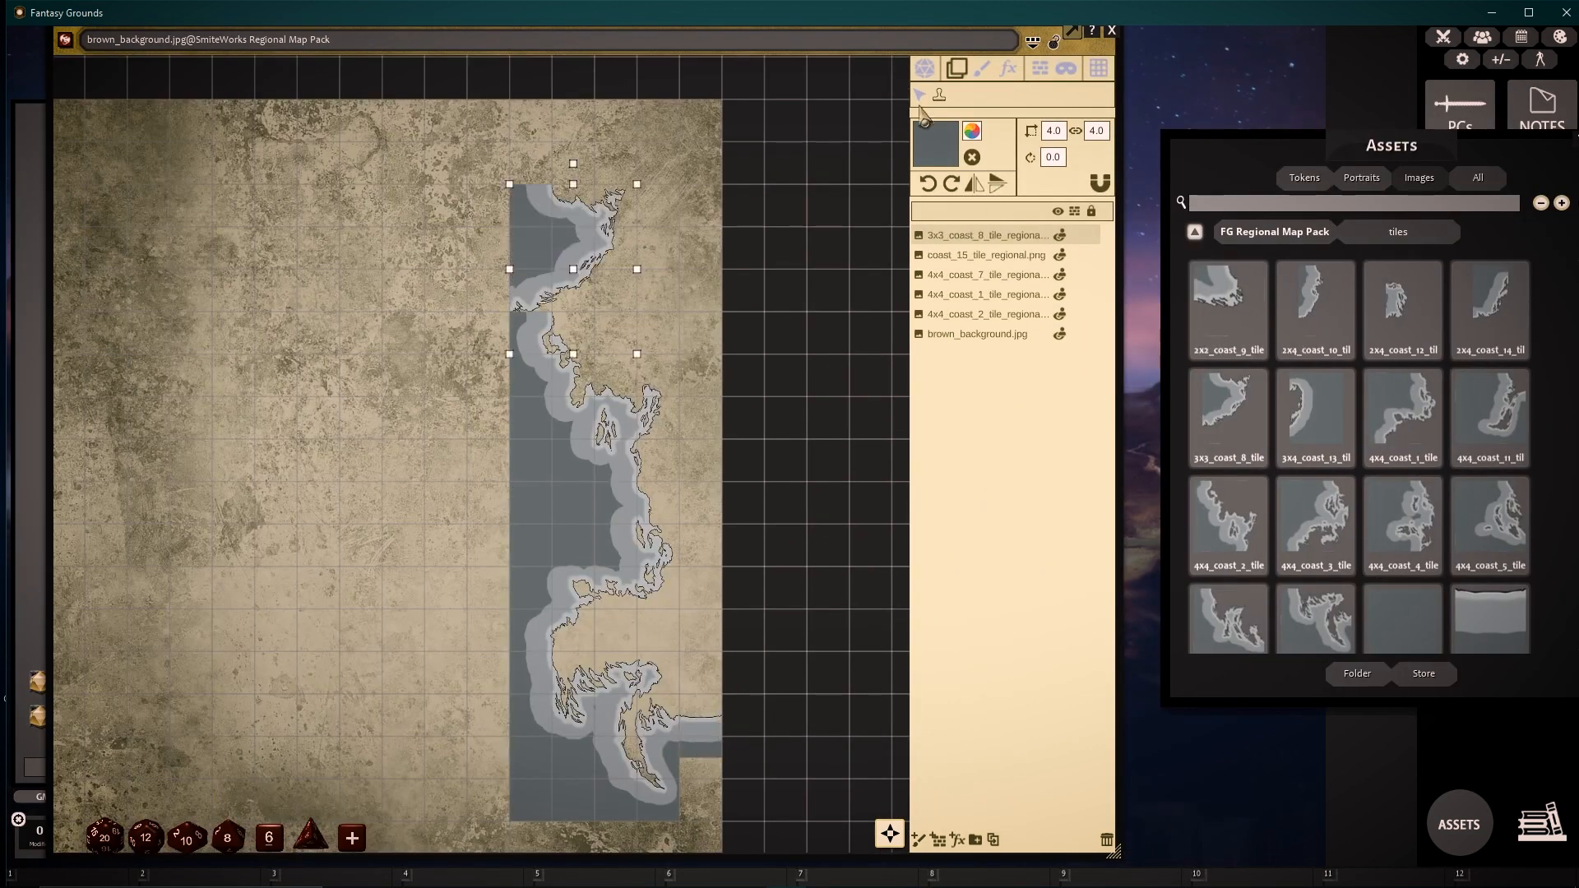
left_click_drag(587, 222, 406, 190)
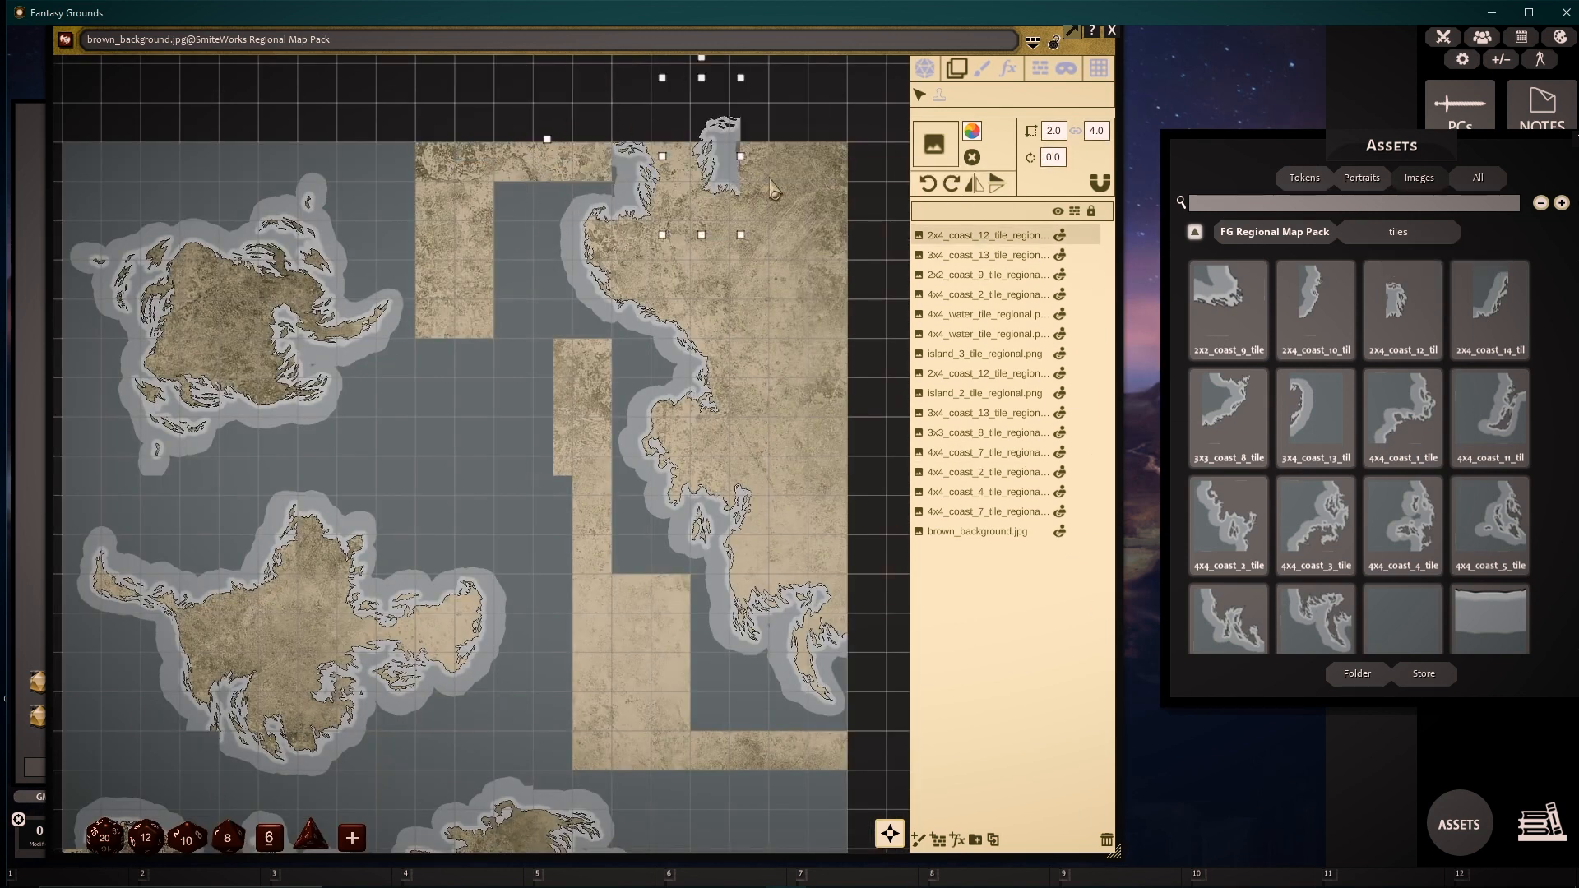
- Delete the selected 2x4_coast_12 tile at the map's upper edge and extend the mainland coastline there with the 2x4_coast_10 tile
left_click(999, 185)
key("Delete")
scroll(1436, 633, "down", 3)
scroll(1435, 634, "up", 3)
left_click_drag(1316, 300, 559, 156)
left_click(553, 198)
left_click_drag(1472, 312, 507, 247)
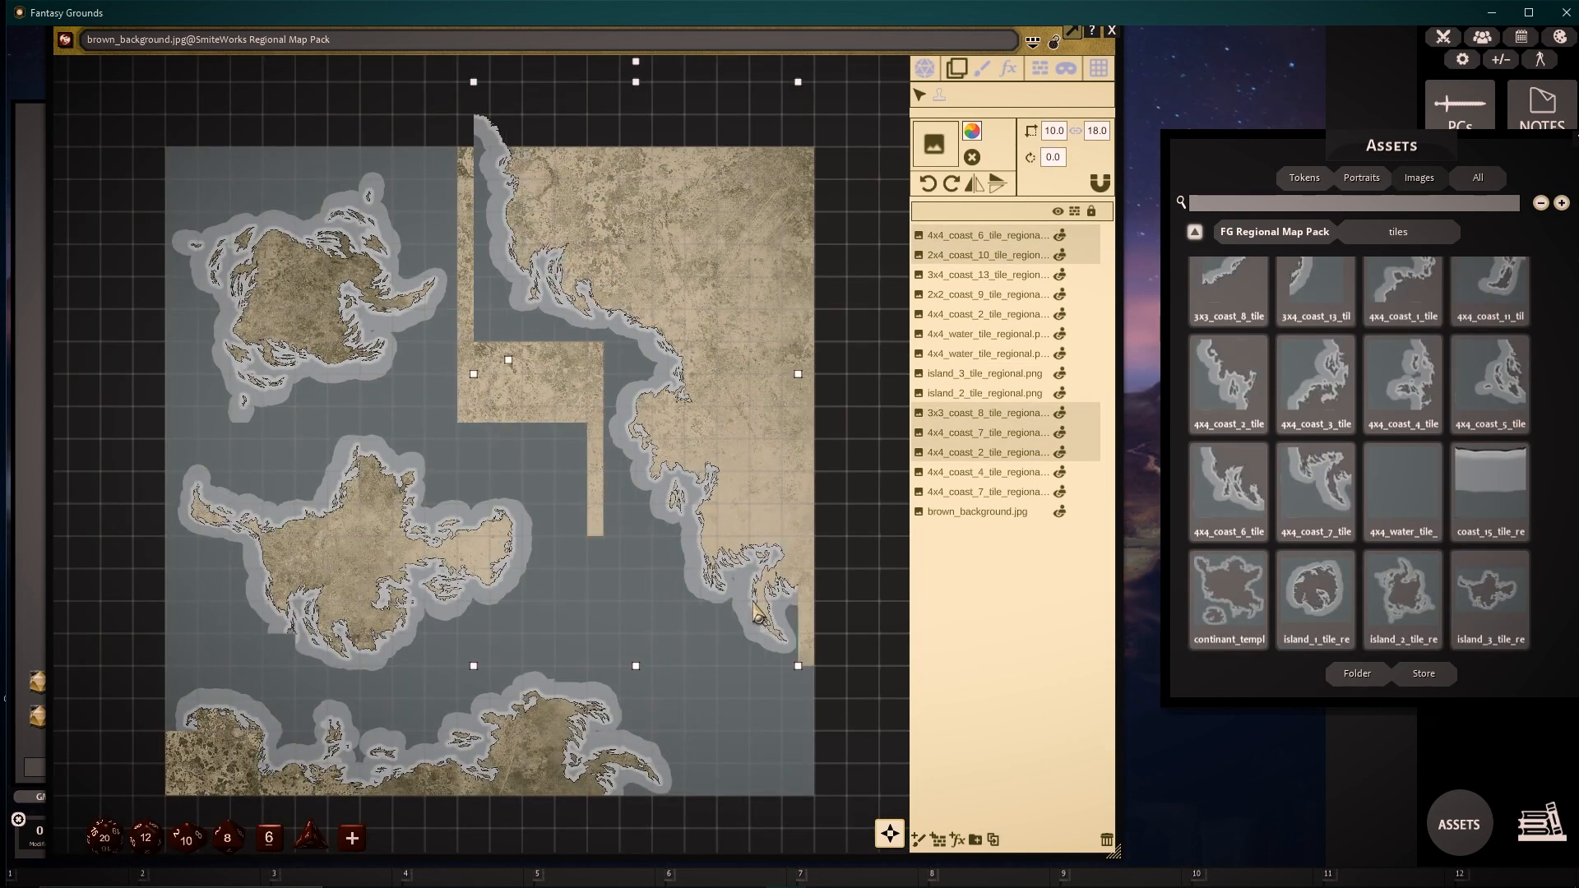
- Cover the remaining bare gaps in the sea with 4x4 water tiles and finish the mainland's southeast edge with the coast_15 tile
scroll(479, 596, "up", 5)
scroll(475, 589, "down", 5)
left_click_drag(987, 353, 987, 519)
left_click_drag(1404, 493, 560, 354)
left_click_drag(1403, 493, 733, 539)
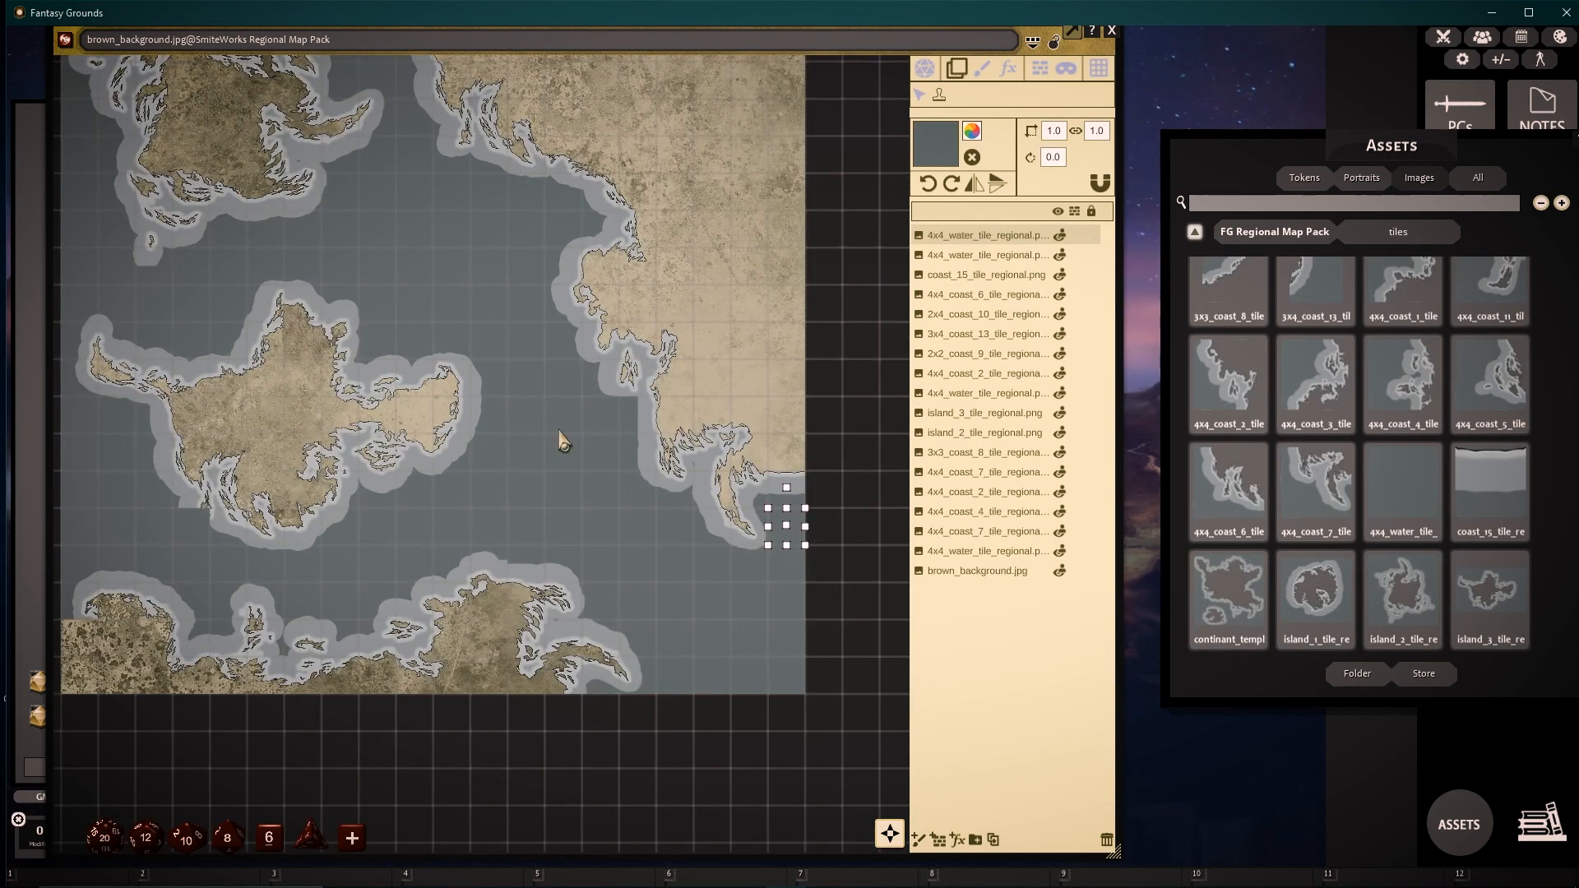
scroll(610, 428, "up", 2)
left_click_drag(616, 427, 714, 428)
scroll(1054, 134, "down", 6)
scroll(693, 640, "down", 3)
left_click(714, 575)
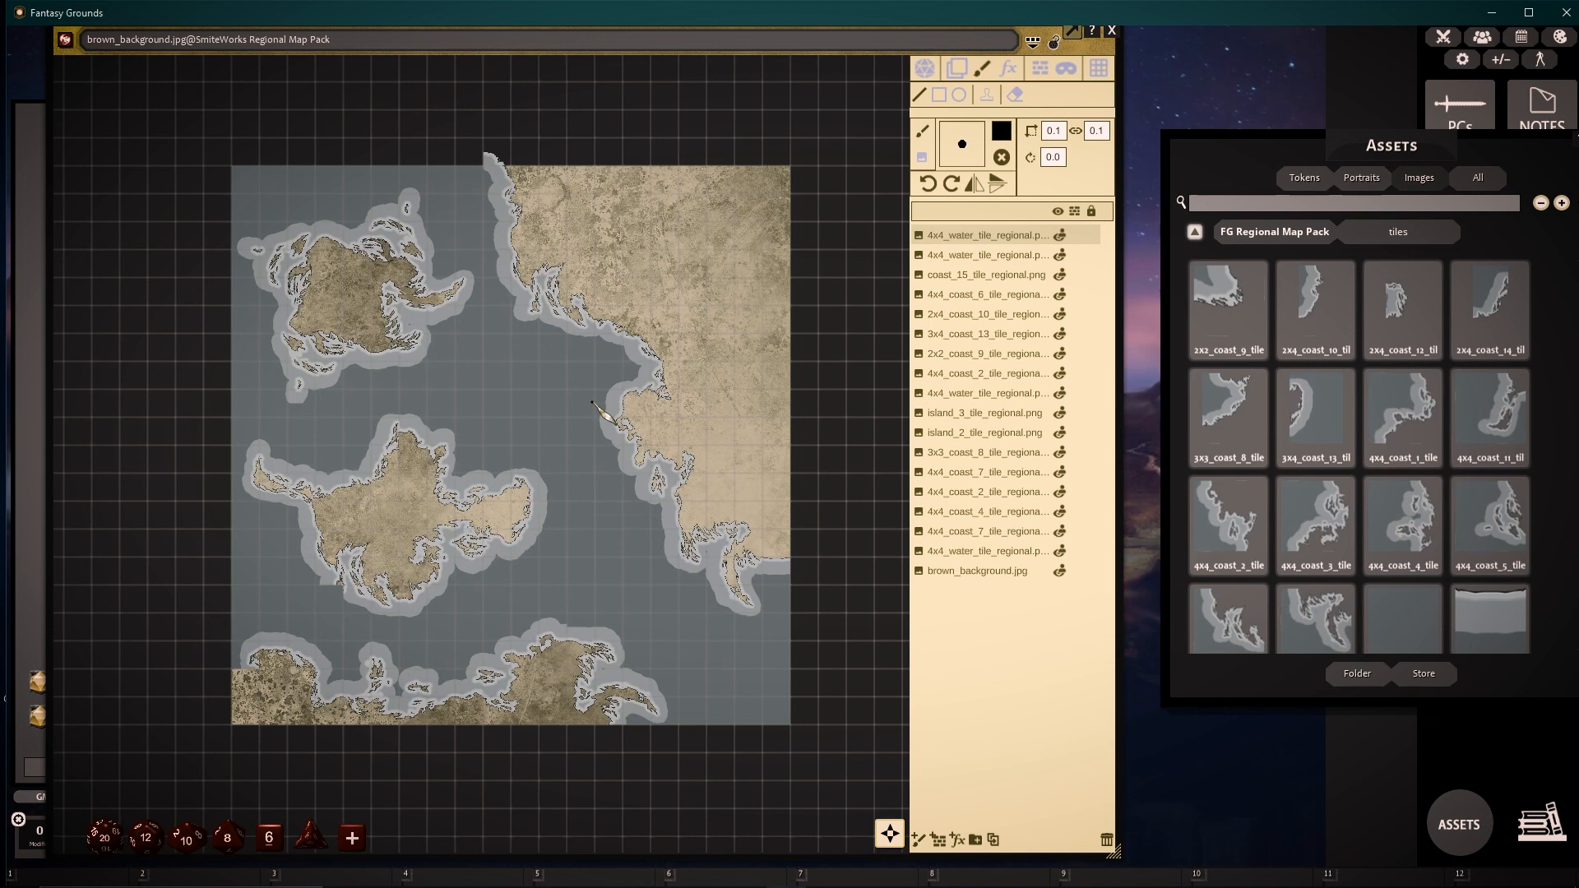
- Create a layer folder and name it Coastline
left_click(977, 839)
double_click(960, 236)
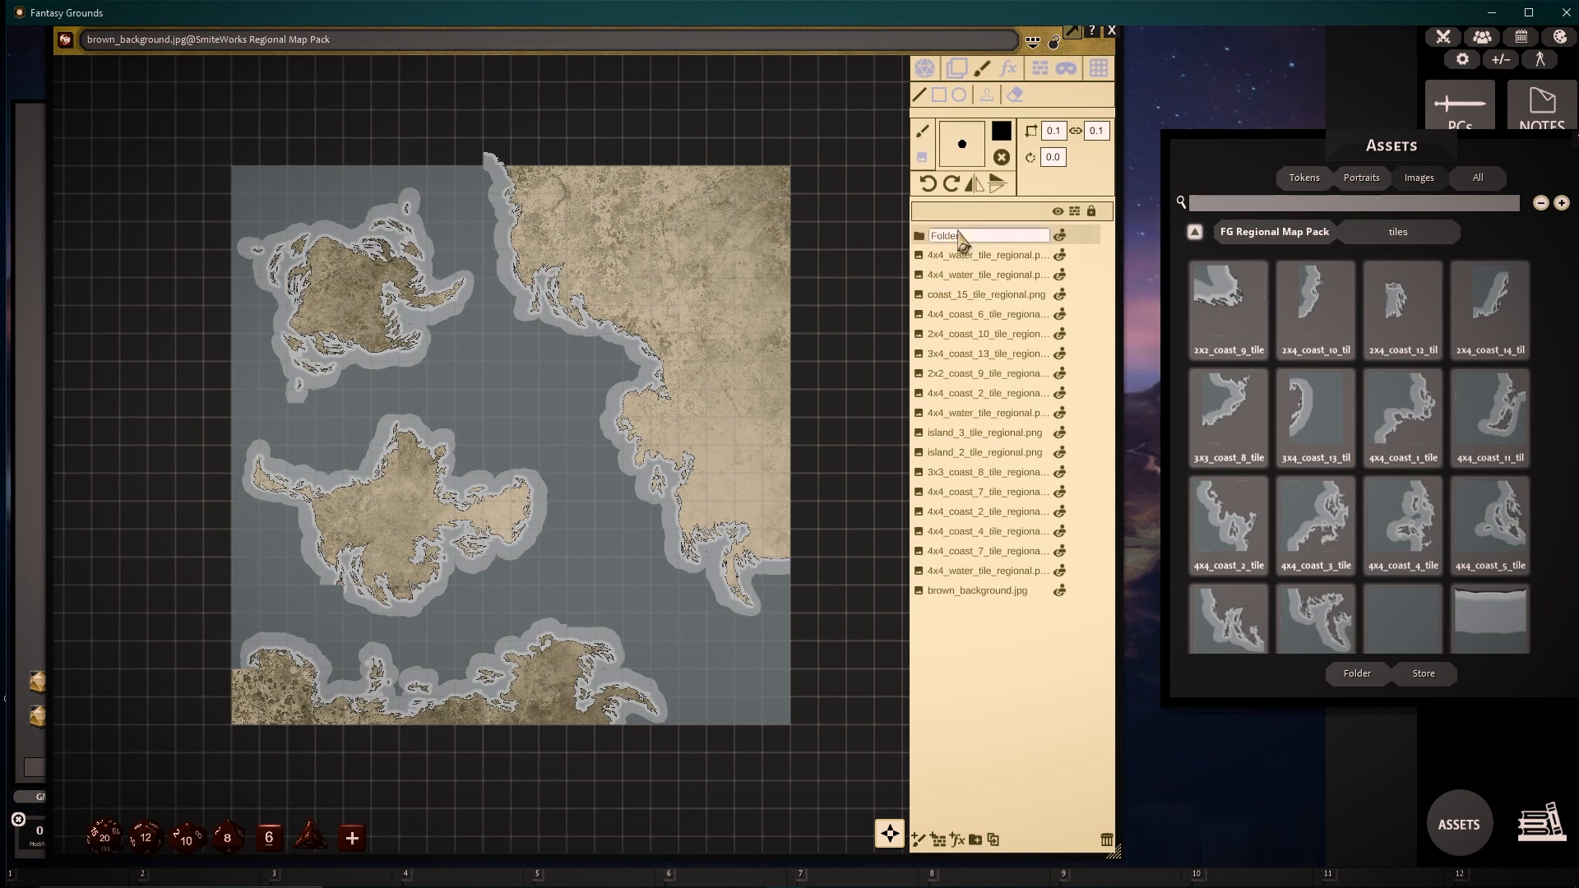
double_click(1002, 235)
key("shift")
type("Coastline")
- Move all coast, island and water tile layers into the Coastline folder, leaving brown_background.jpg outside, and collapse the folder
left_click(977, 268)
left_click_drag(978, 253, 967, 237)
left_click_drag(977, 300, 966, 236)
left_click_drag(960, 318, 965, 236)
left_click_drag(963, 336, 965, 237)
left_click_drag(959, 356, 966, 237)
left_click_drag(968, 399, 966, 230)
left_click_drag(972, 415, 969, 251)
left_click_drag(968, 236, 966, 238)
left_click_drag(958, 432, 965, 236)
left_click_drag(951, 472, 967, 239)
left_click_drag(955, 512, 968, 238)
left_click_drag(974, 531, 969, 238)
left_click_drag(968, 551, 968, 239)
left_click_drag(964, 572, 968, 239)
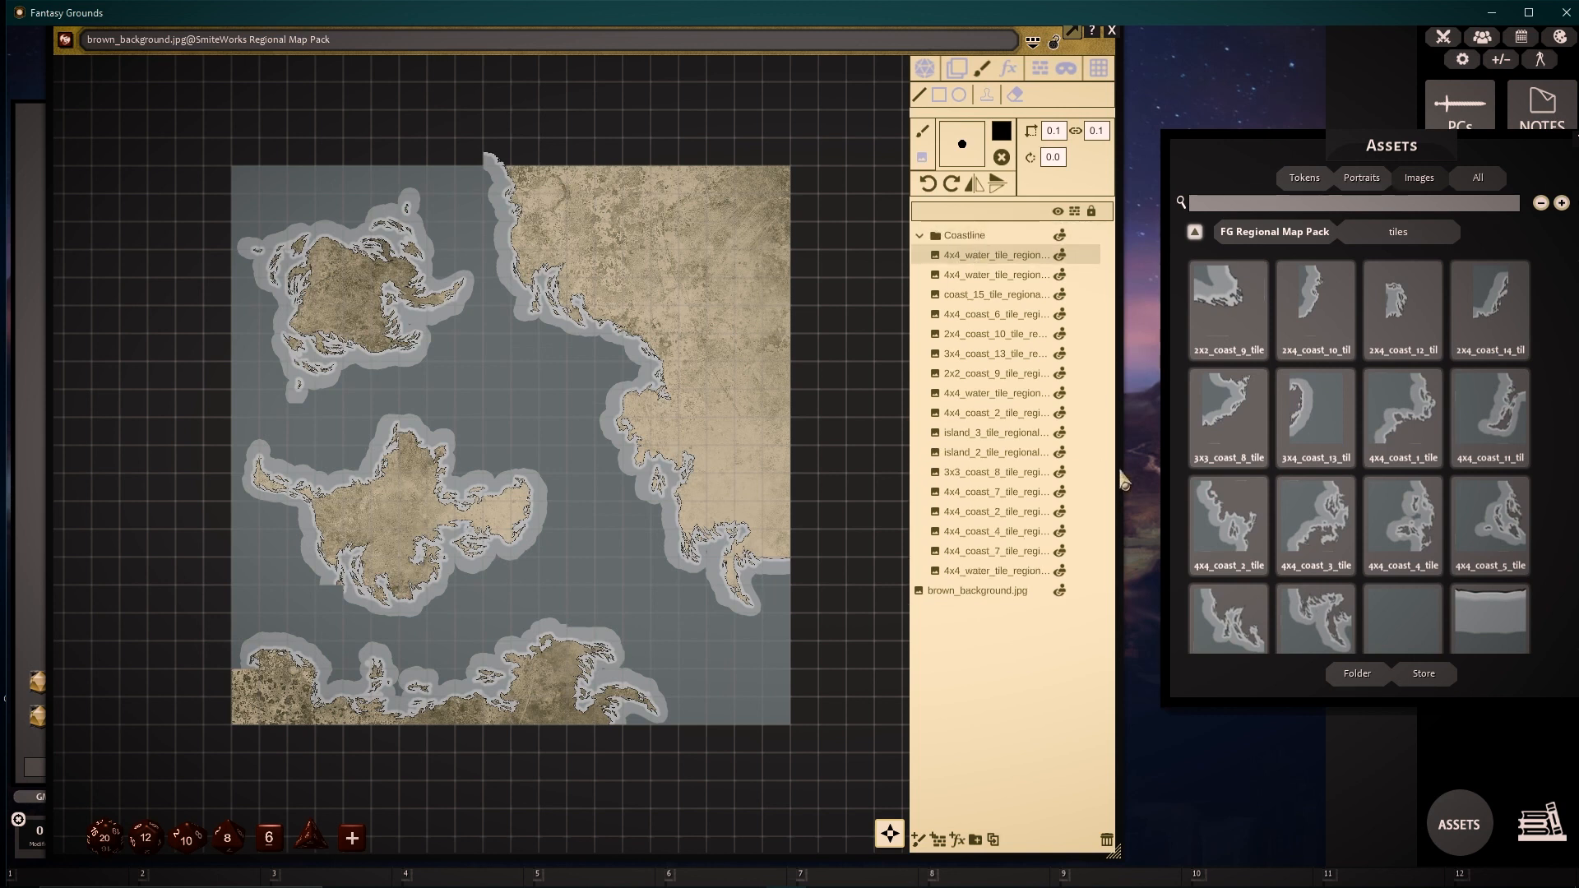
left_click(920, 238)
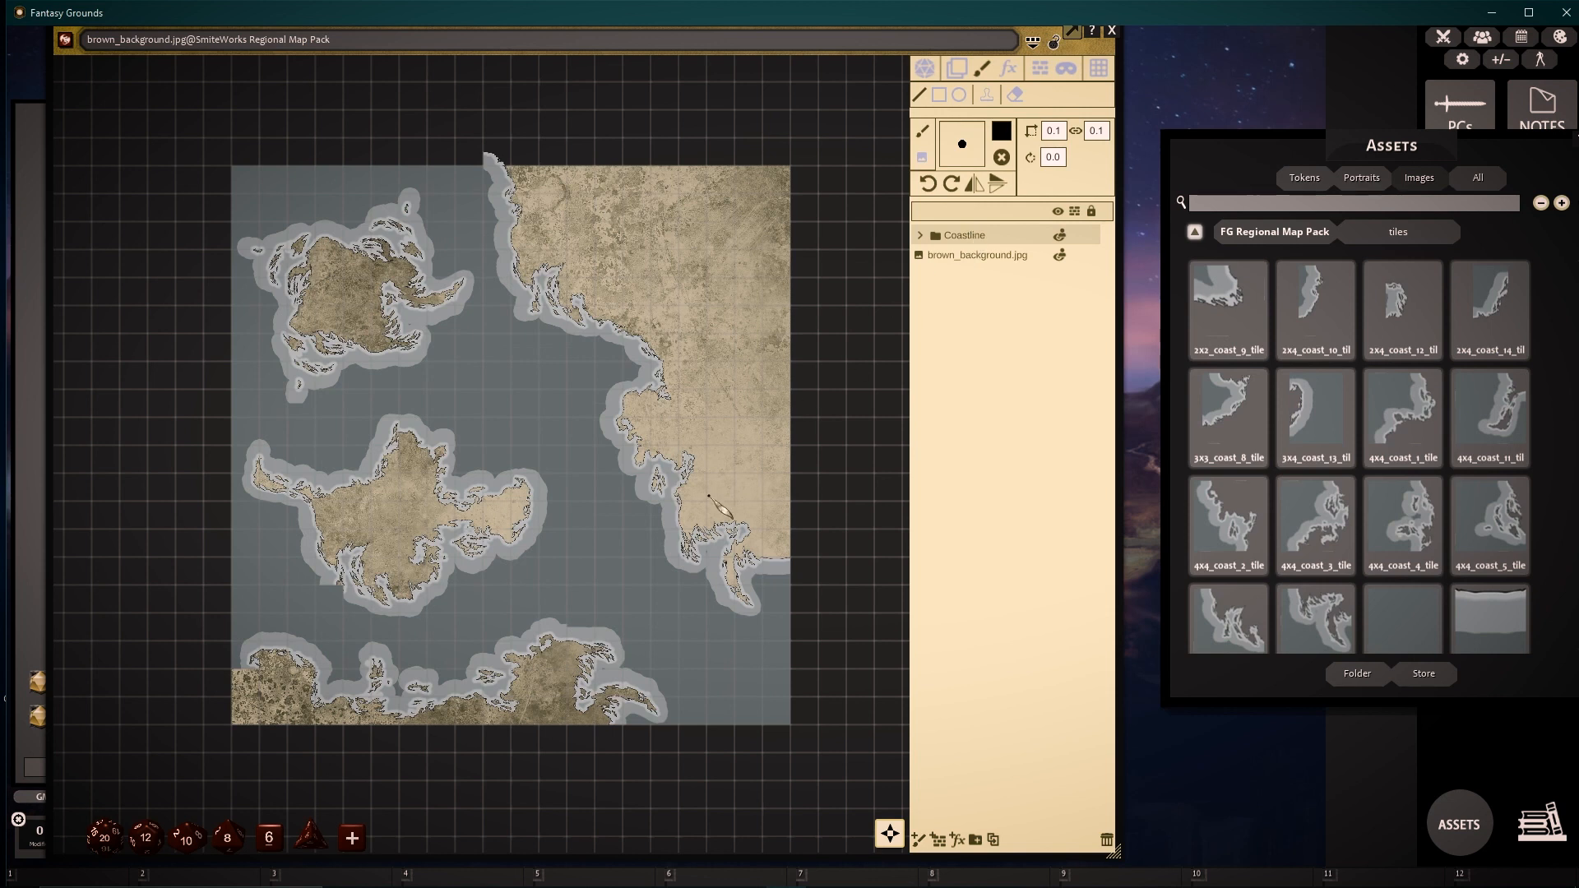
left_click(956, 68)
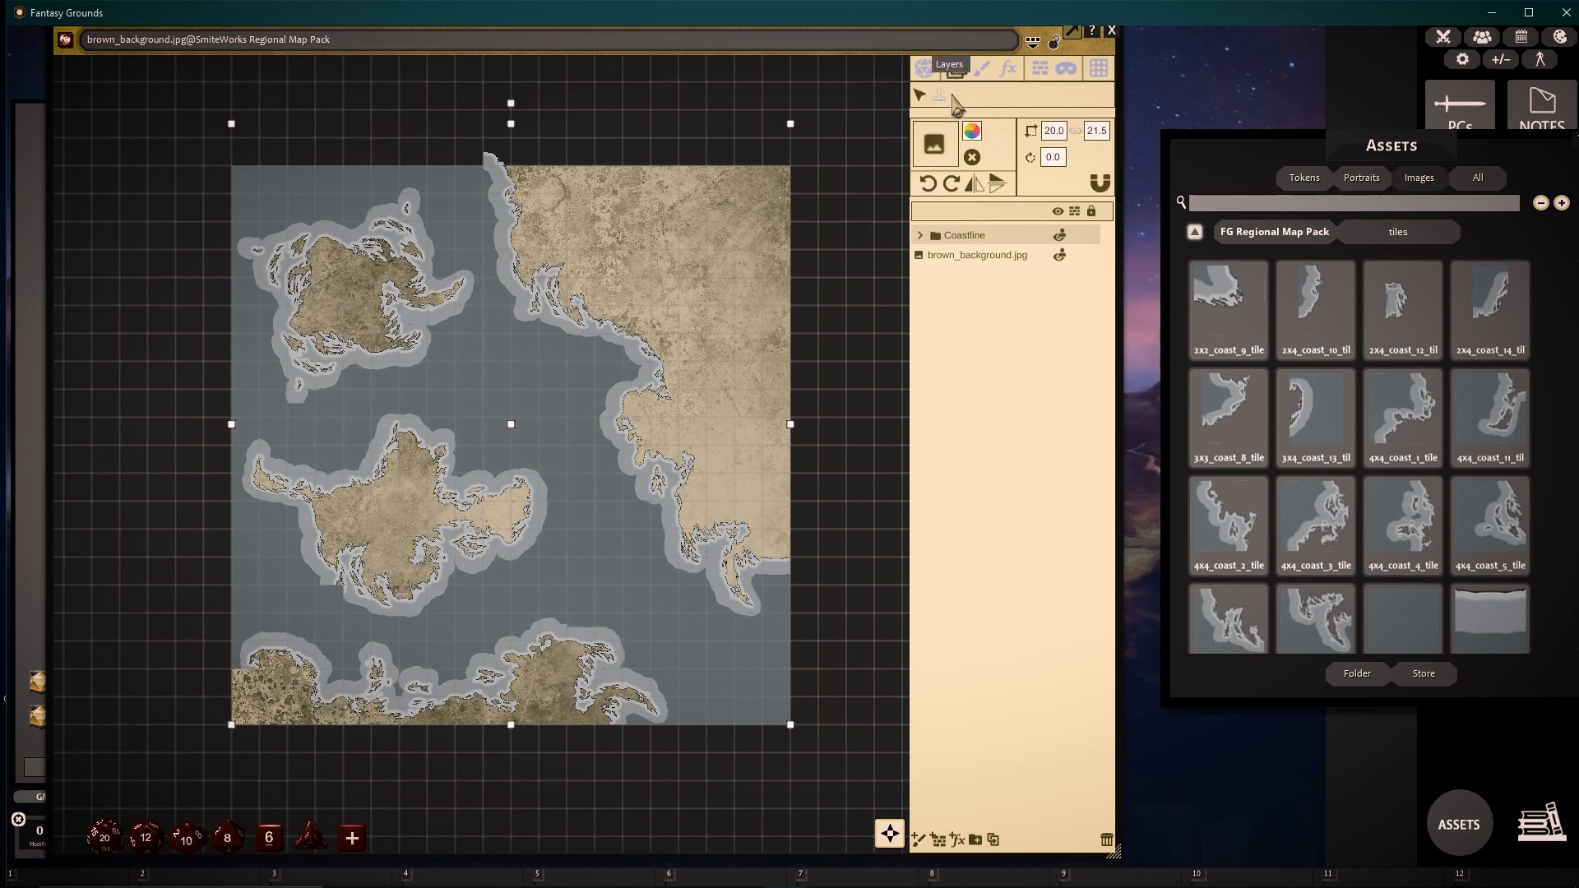
left_click(974, 136)
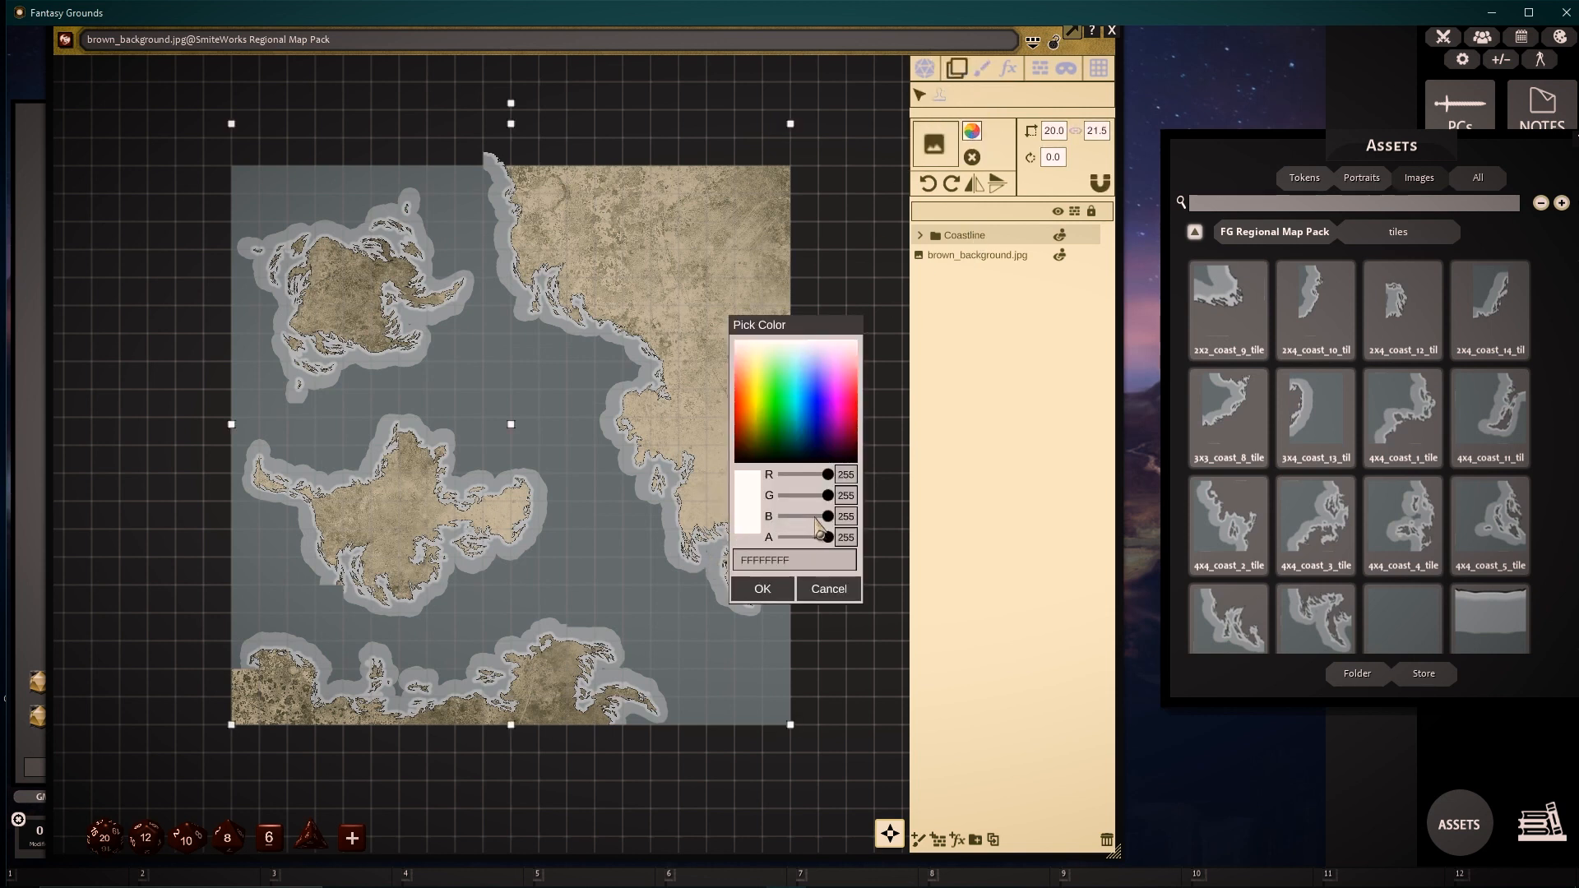
left_click_drag(829, 525, 824, 498)
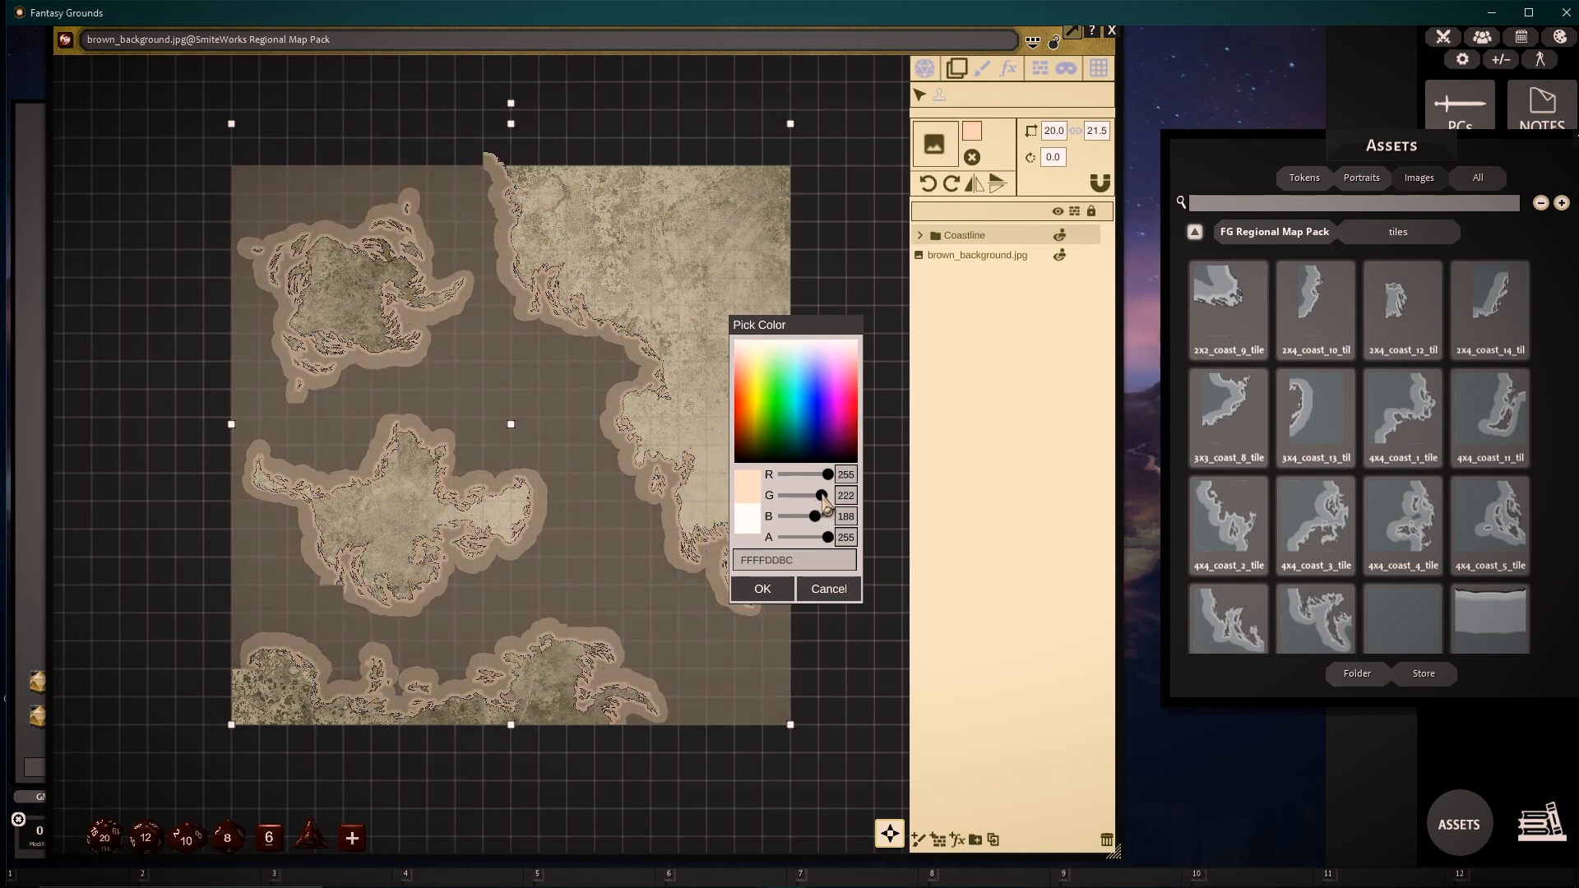
left_click(829, 589)
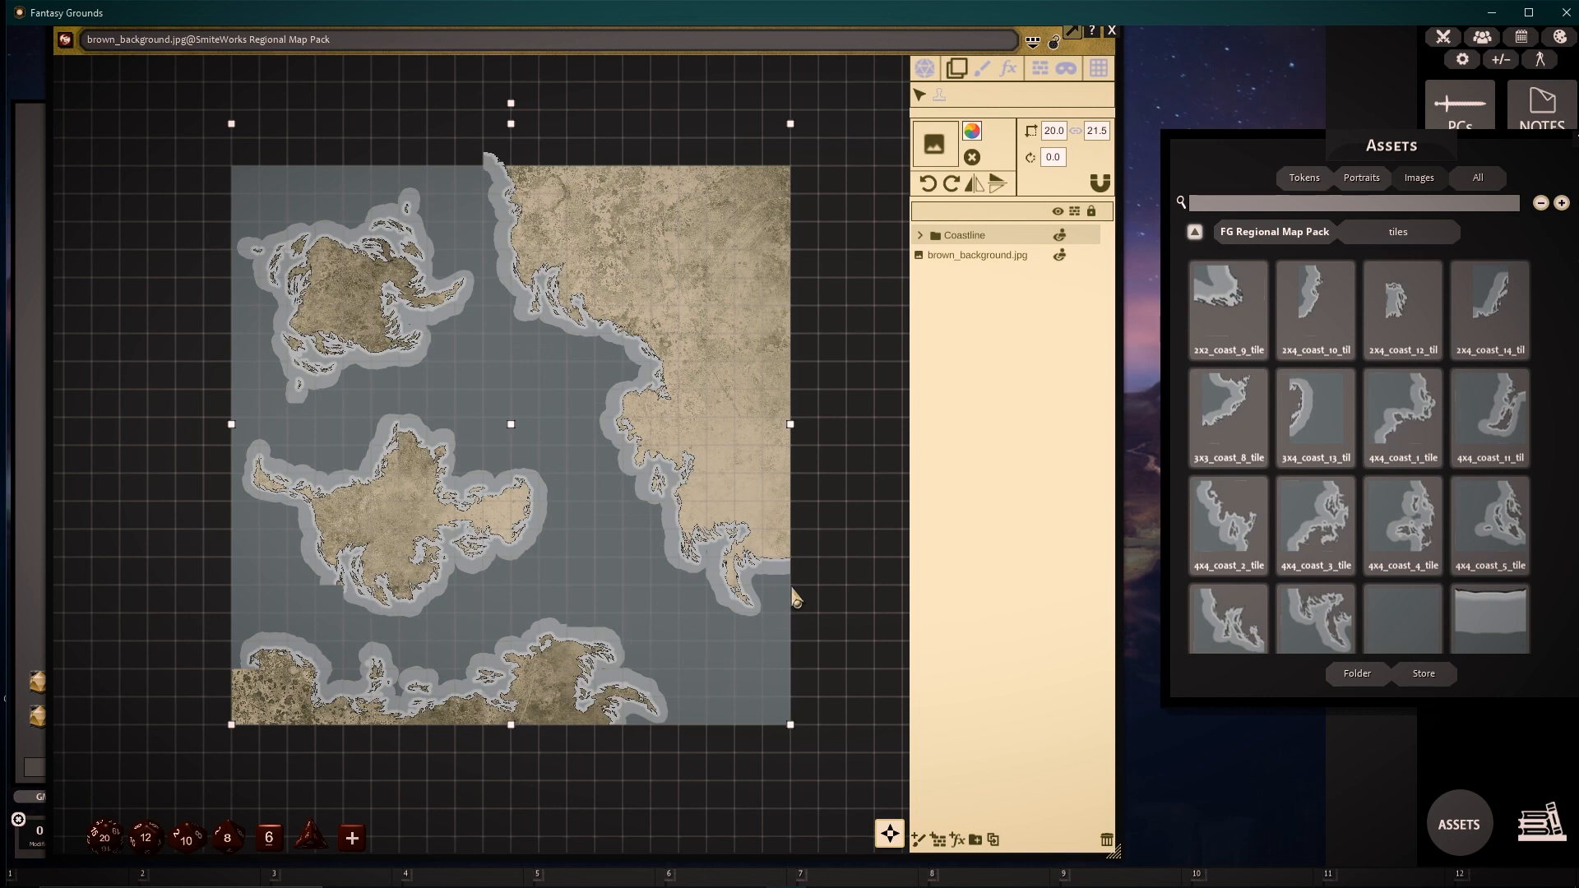
- Switch from layer editing to painting with the Stamp tool and open the pack's decorations folder in the assets
left_click(986, 69)
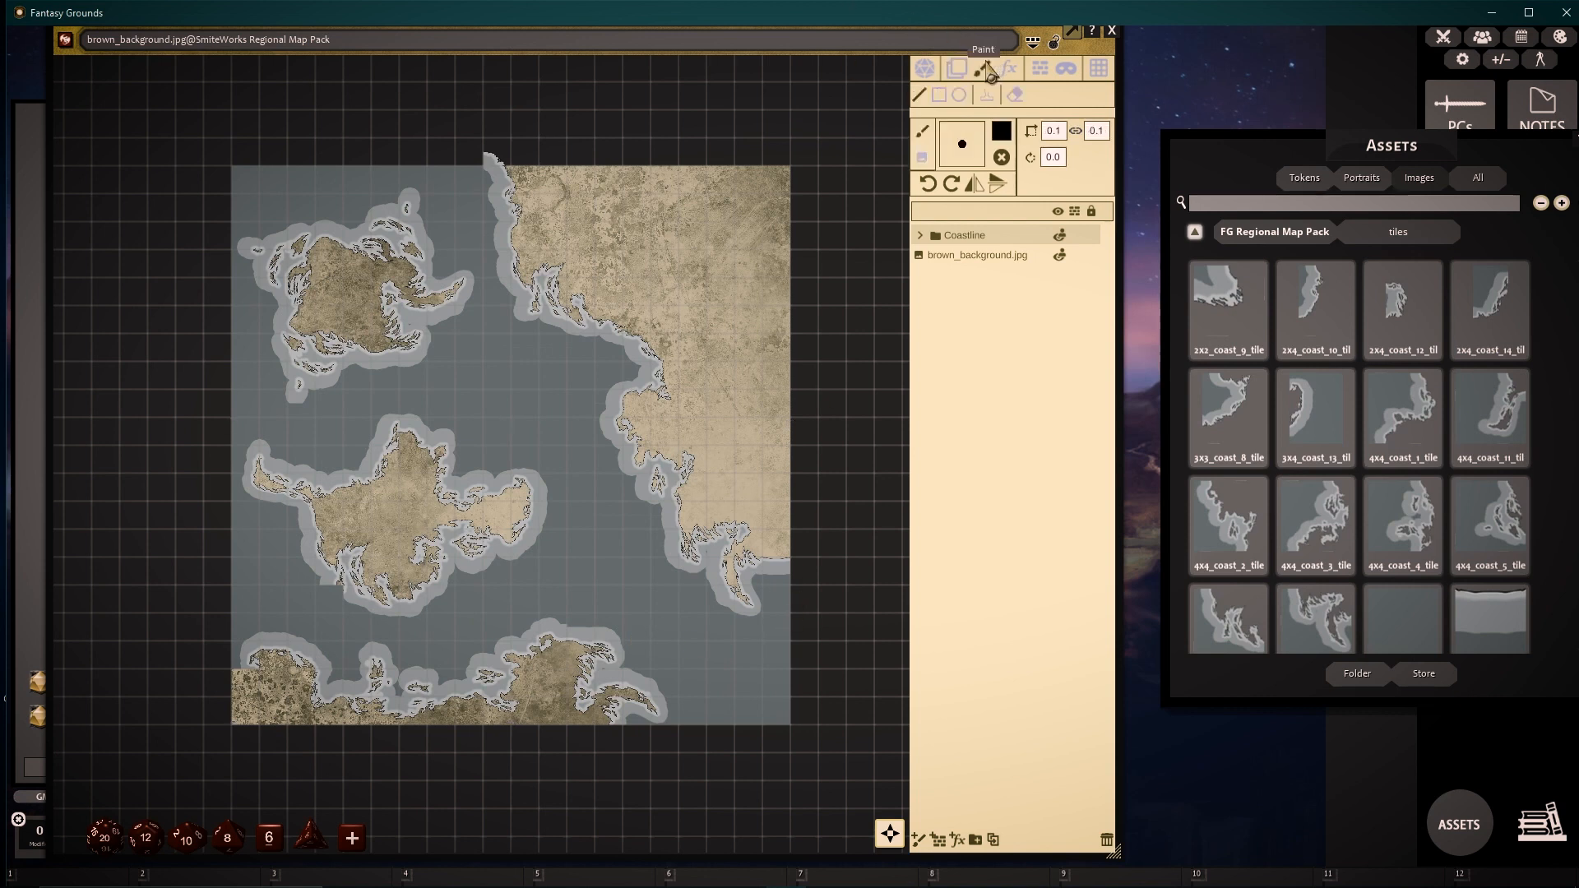
left_click(1290, 231)
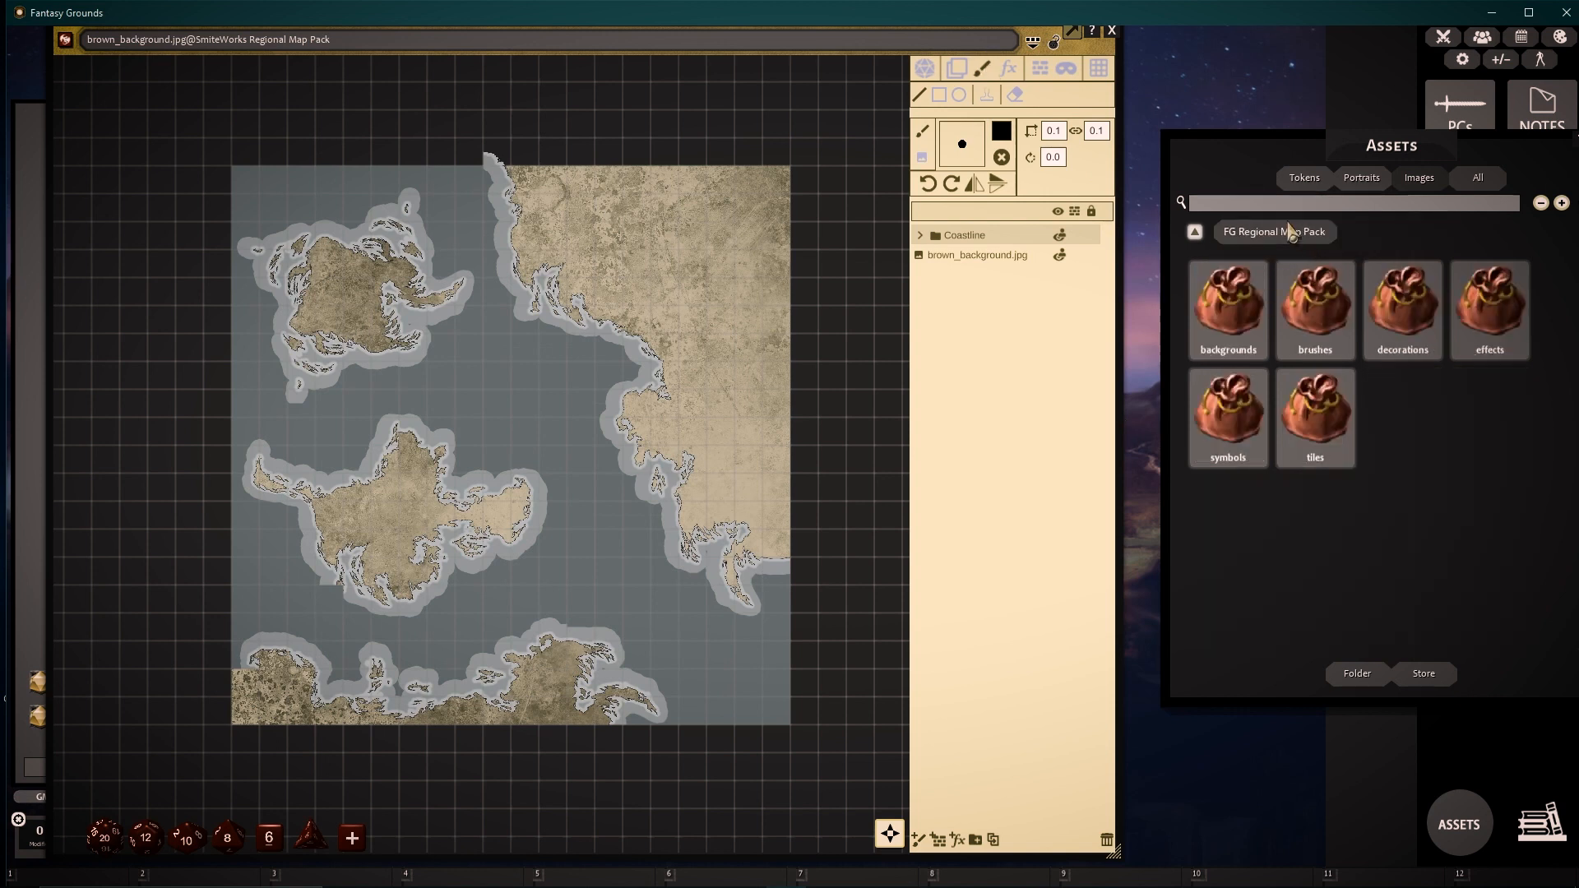
left_click(1405, 304)
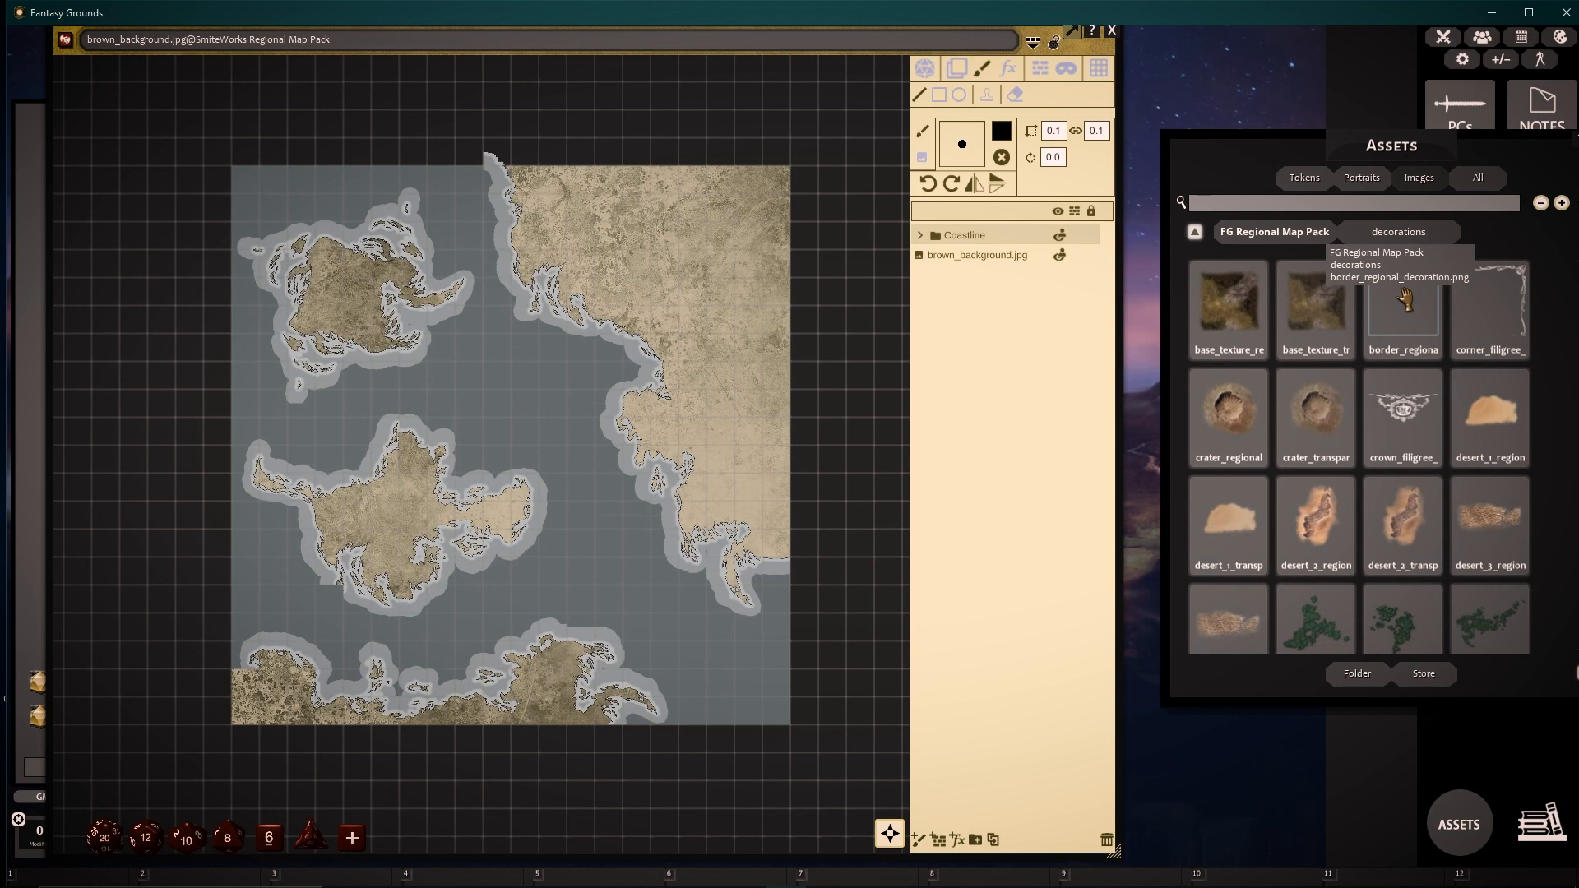
scroll(1252, 444, "down", 2)
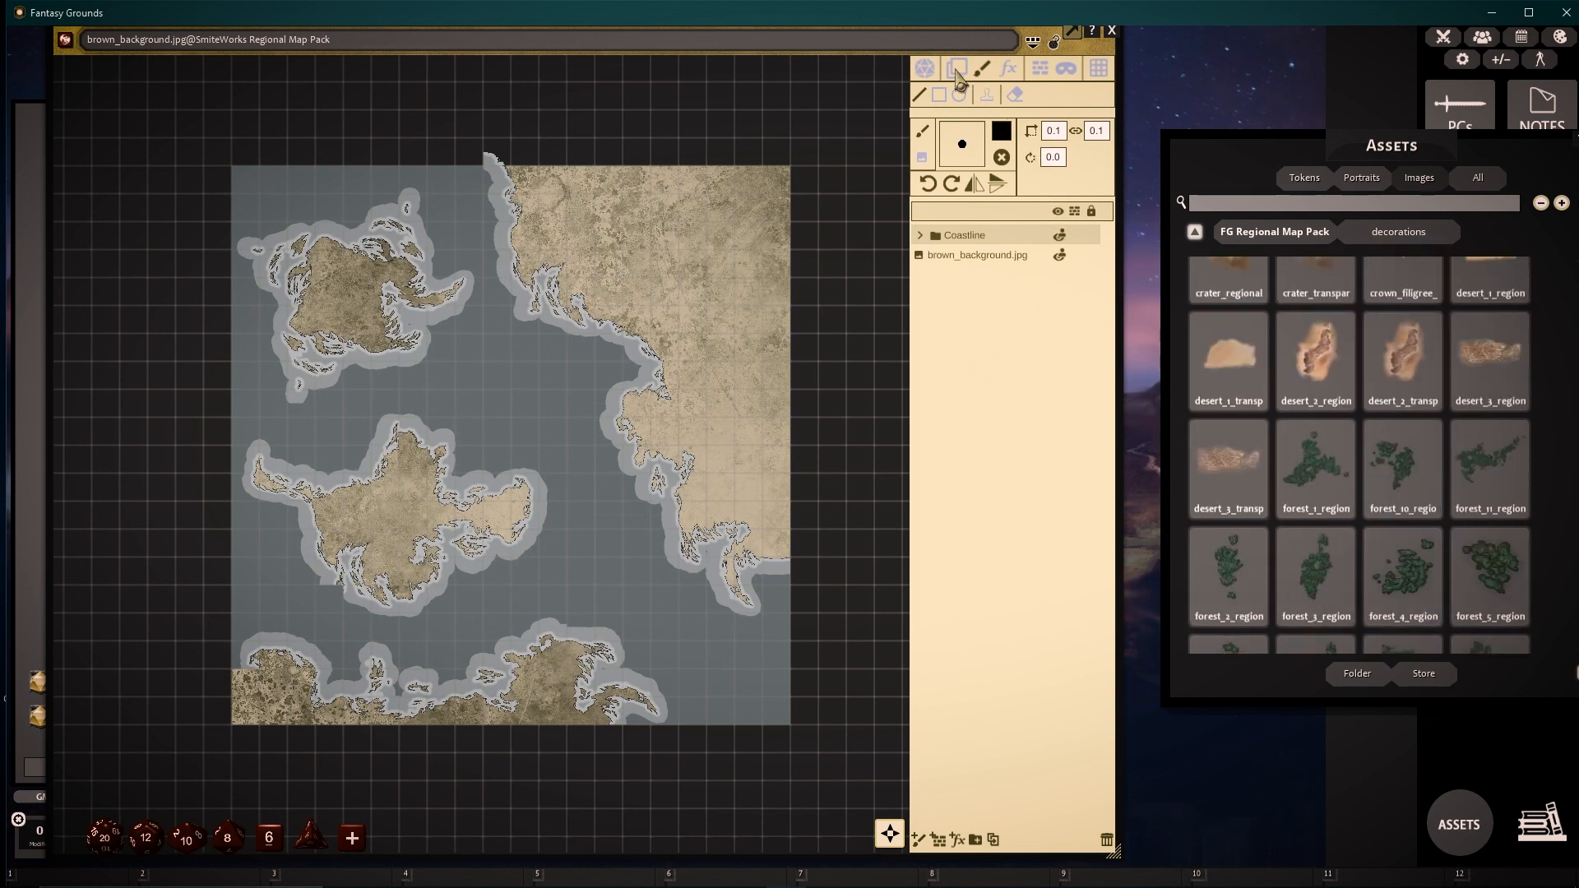
left_click(987, 94)
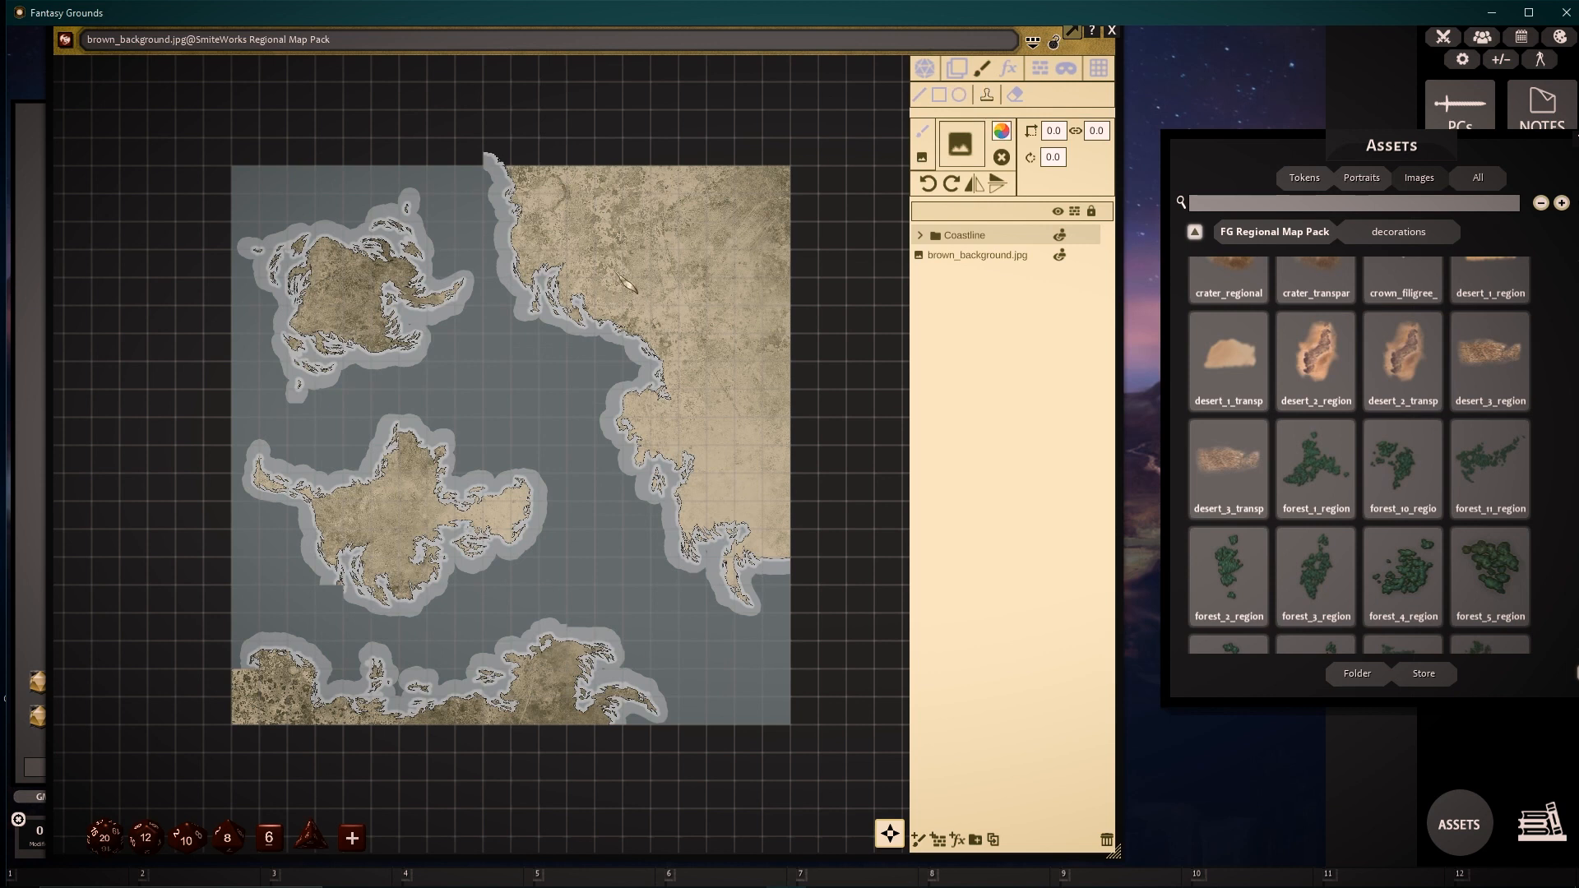
left_click(952, 154)
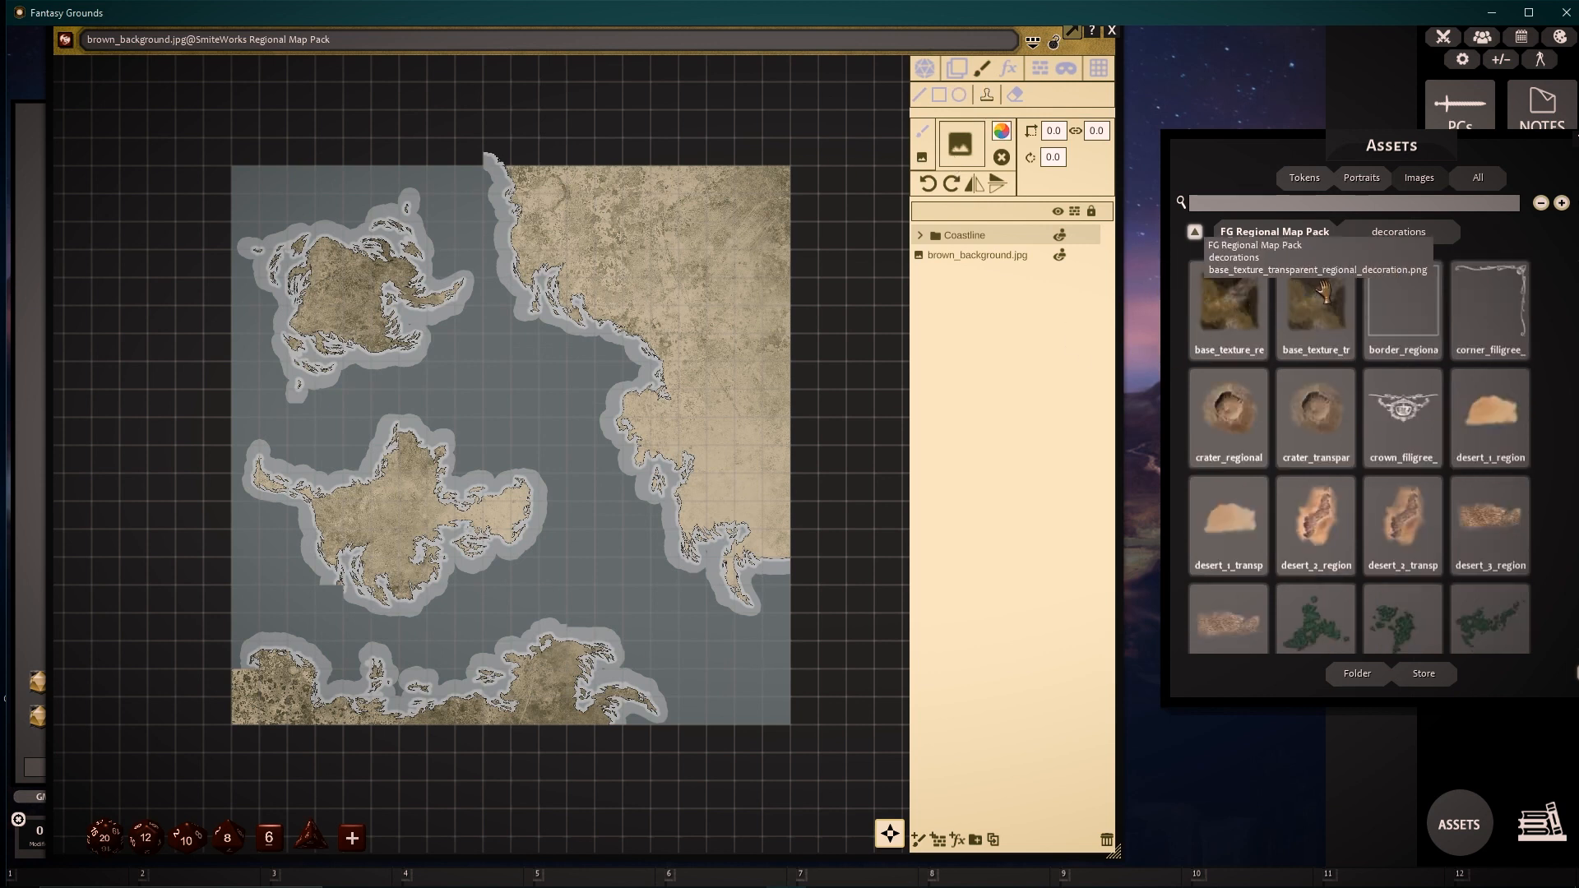
- Load the non-transparent base_texture decoration as the stamp image and set its size to 20 by 20
left_click_drag(1240, 296, 964, 148)
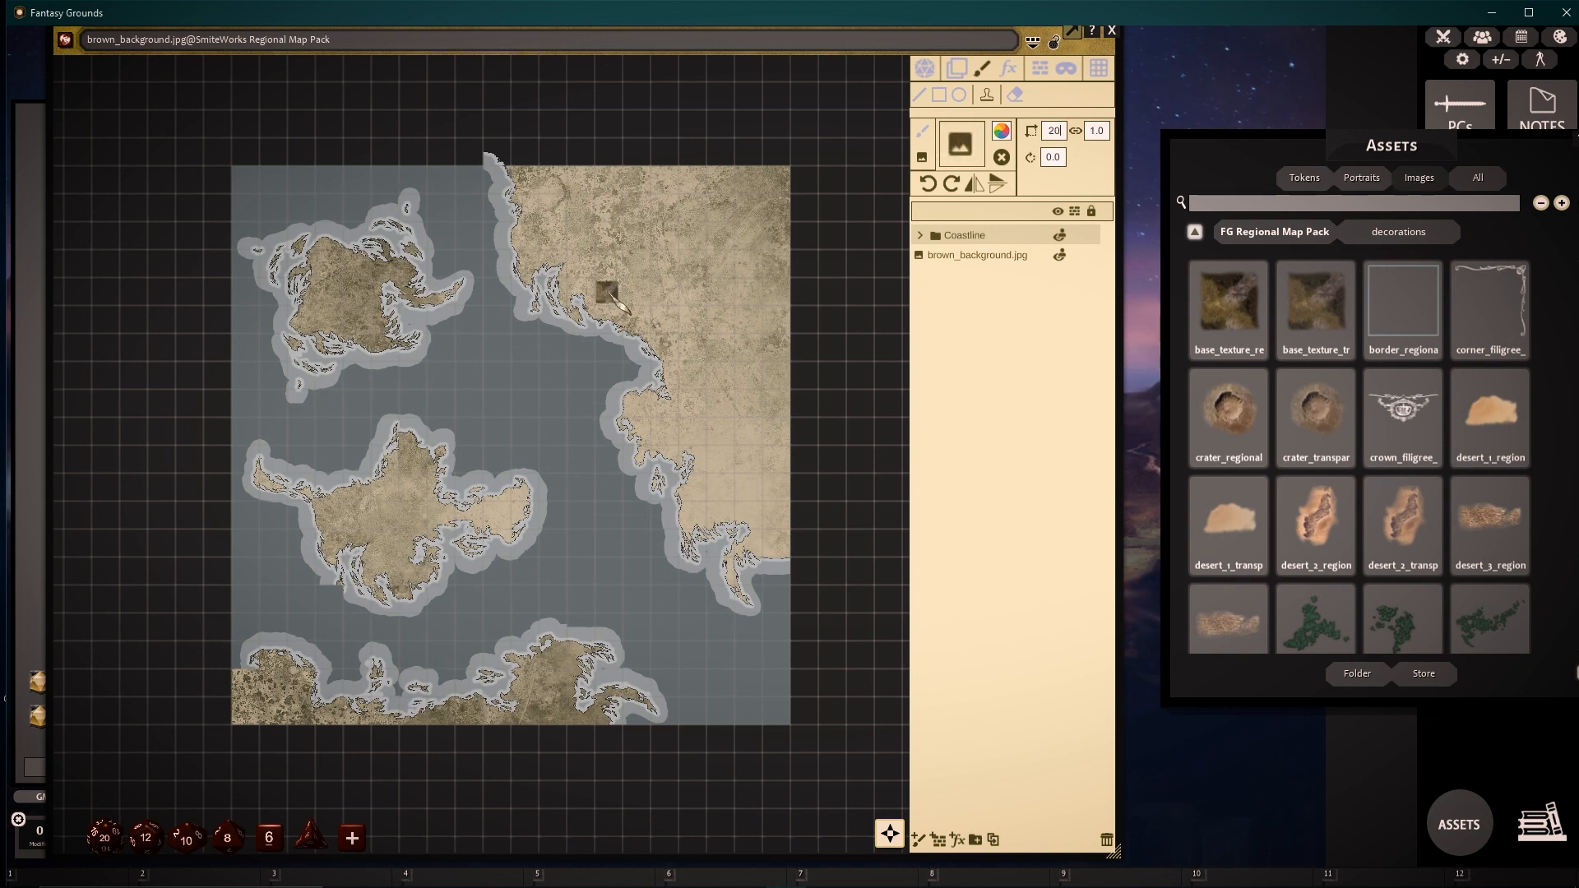
key("Return")
left_click_drag(1104, 132, 1076, 135)
type("20")
key("Return")
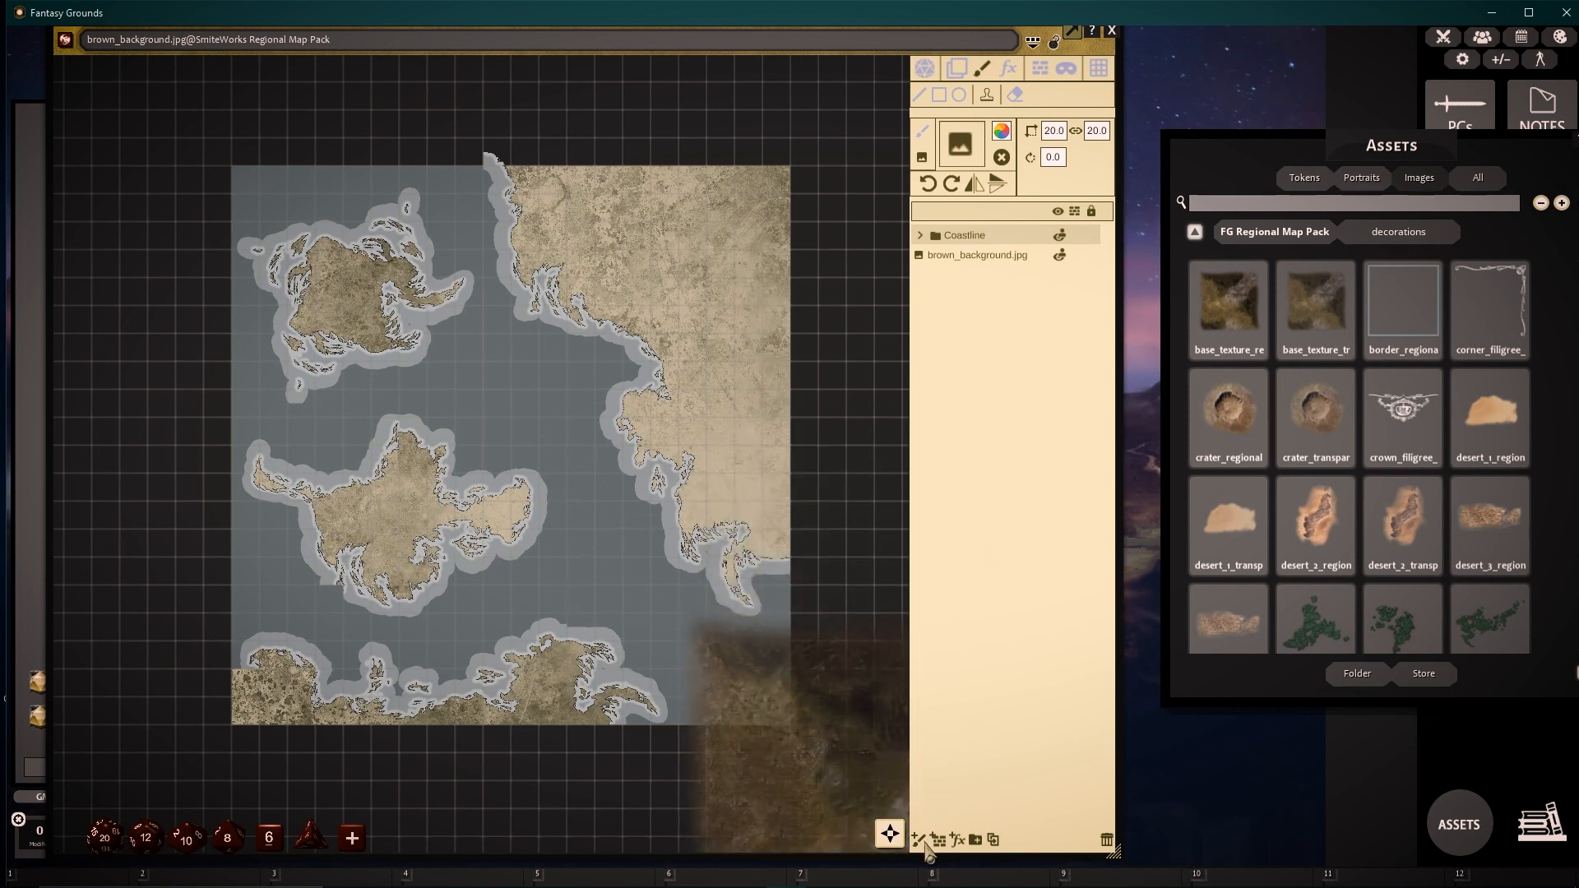
- Stamp the base texture, rotated 90°, over the map on a new painting layer and move that layer directly below the Coastline folder
scroll(496, 423, "up", 2)
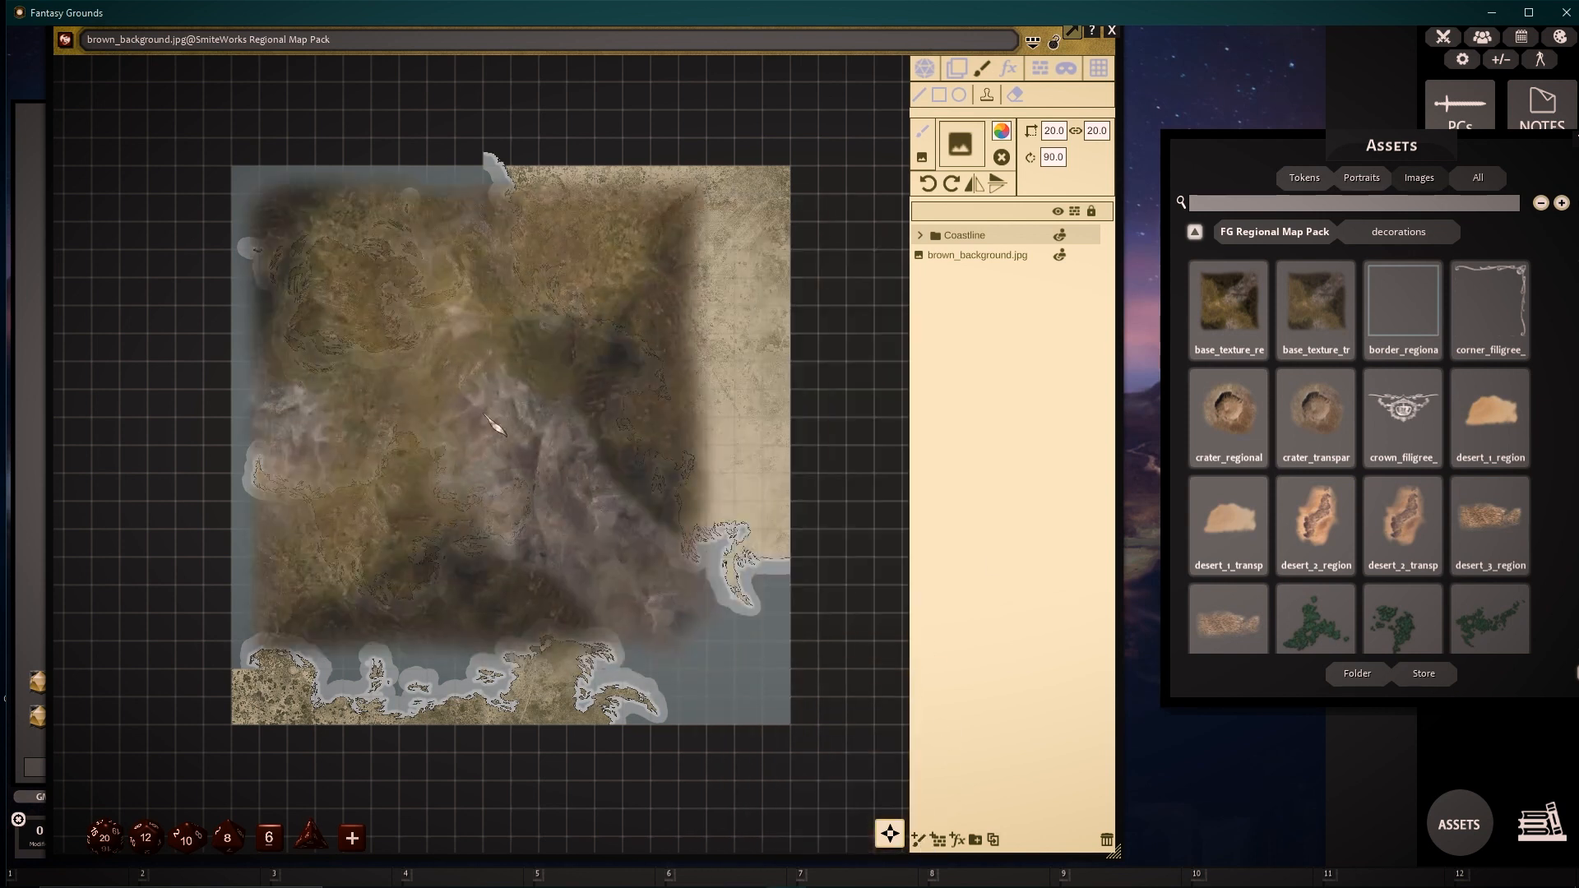
left_click(507, 427)
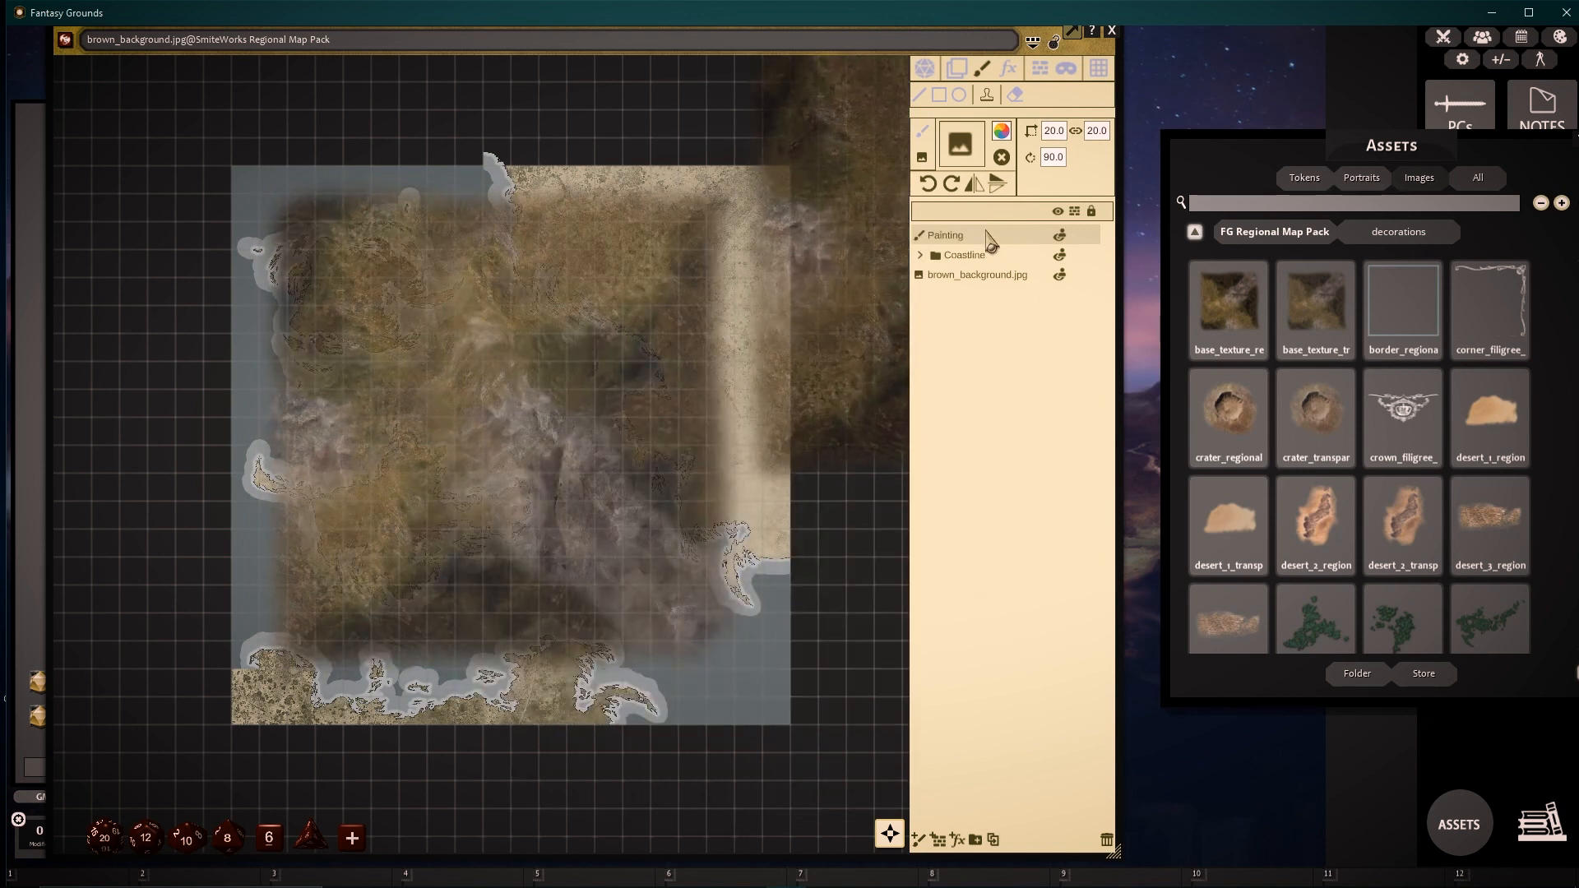
left_click_drag(989, 240, 988, 259)
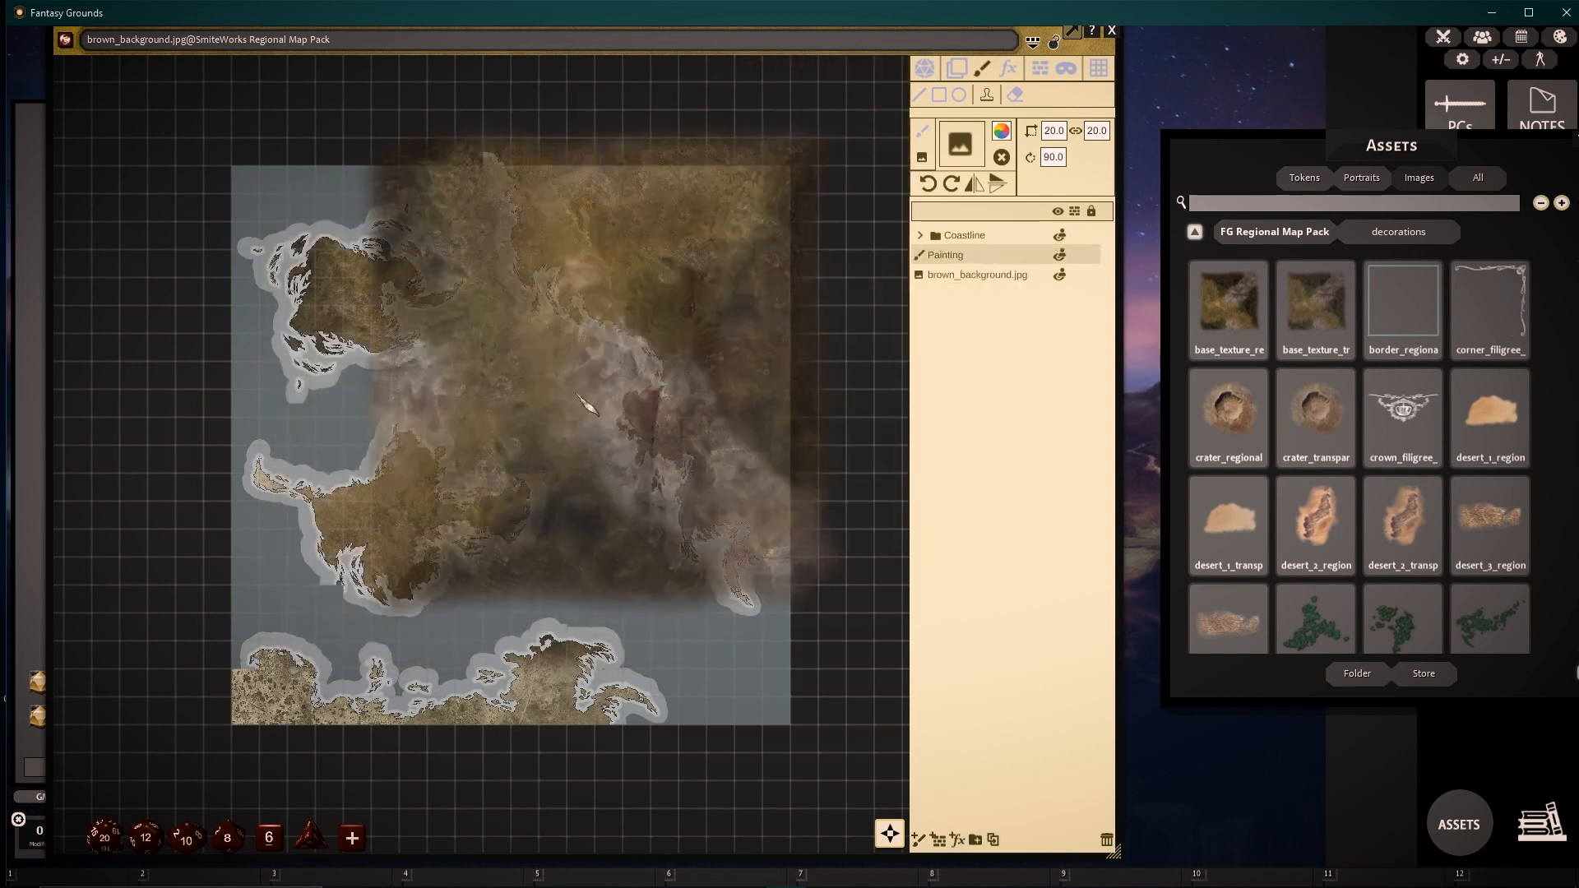
- Cover the remaining bare land with further base texture stamps, including copies rotated to 180° and 270°
left_click(957, 69)
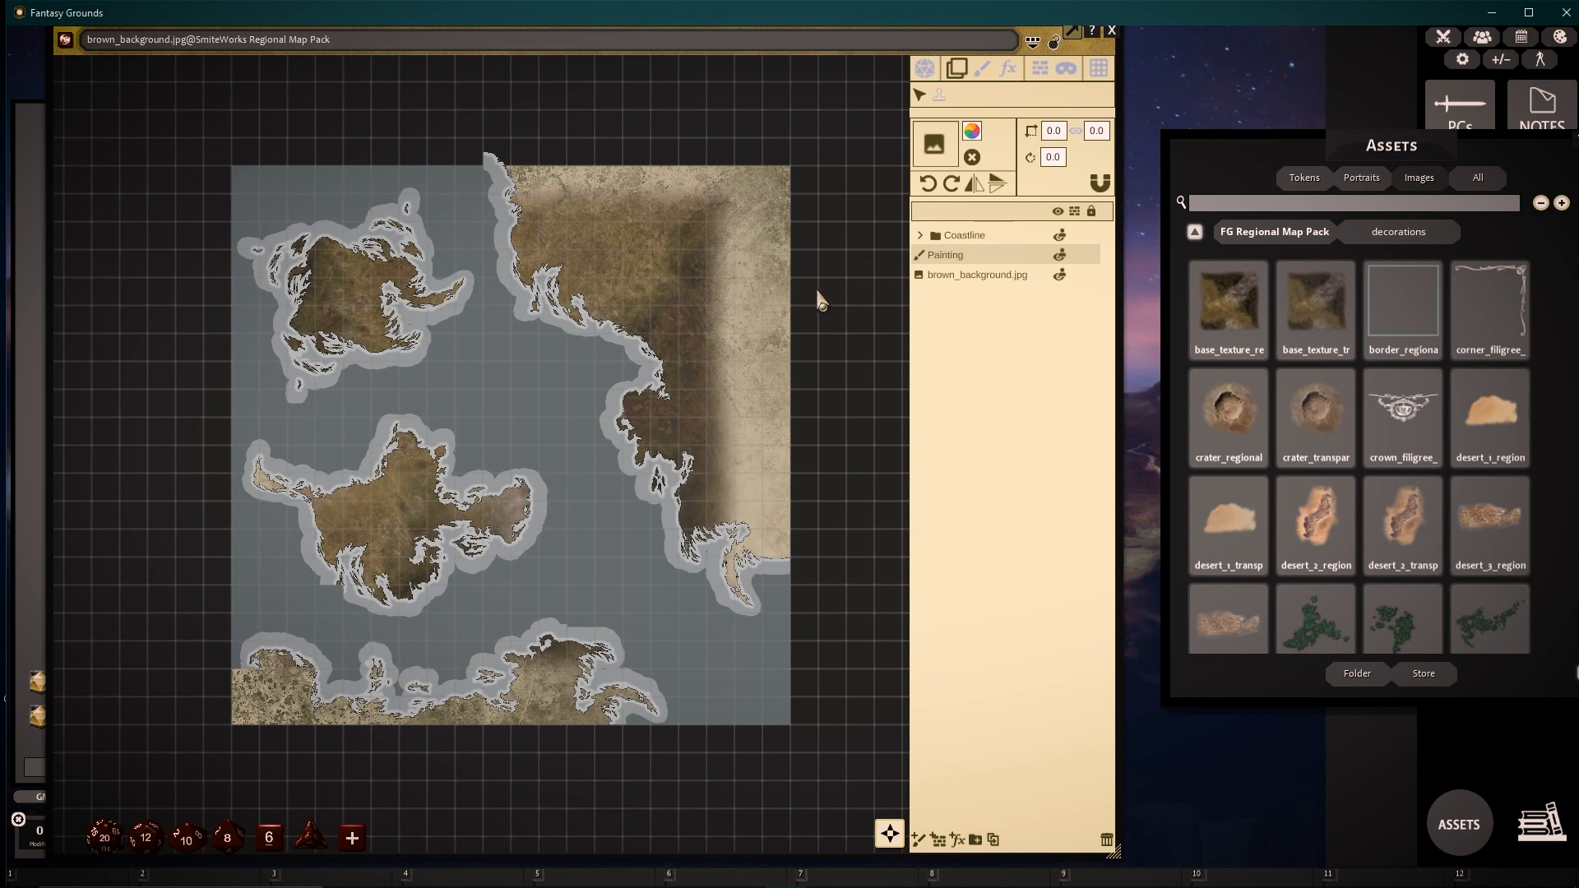
scroll(822, 312, "down", 1)
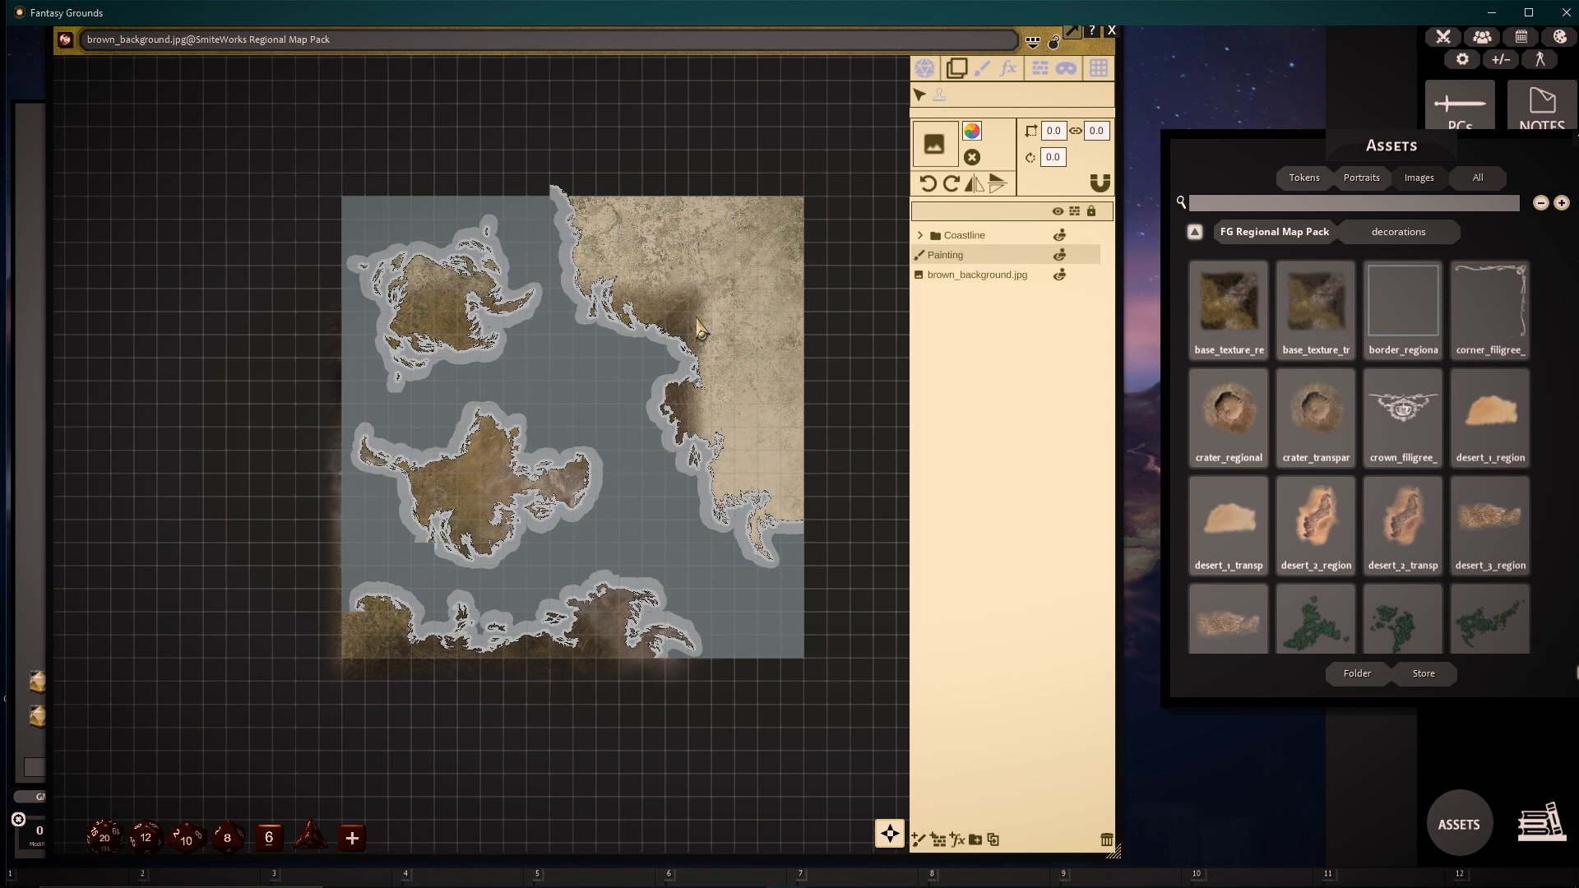
left_click(982, 69)
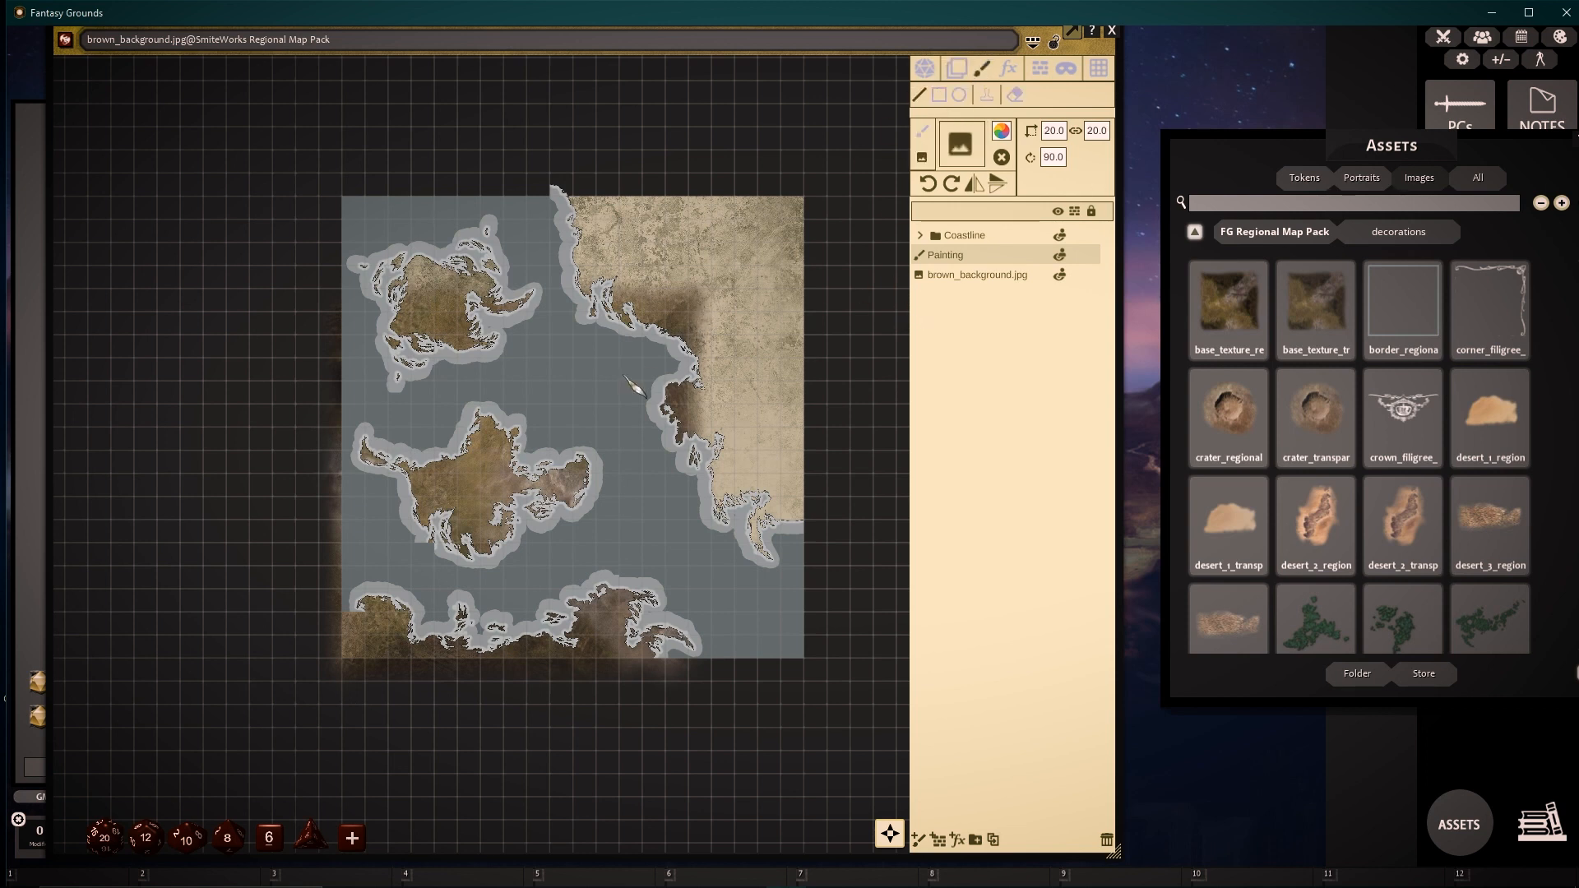
left_click(986, 94)
left_click(935, 184)
left_click(740, 314)
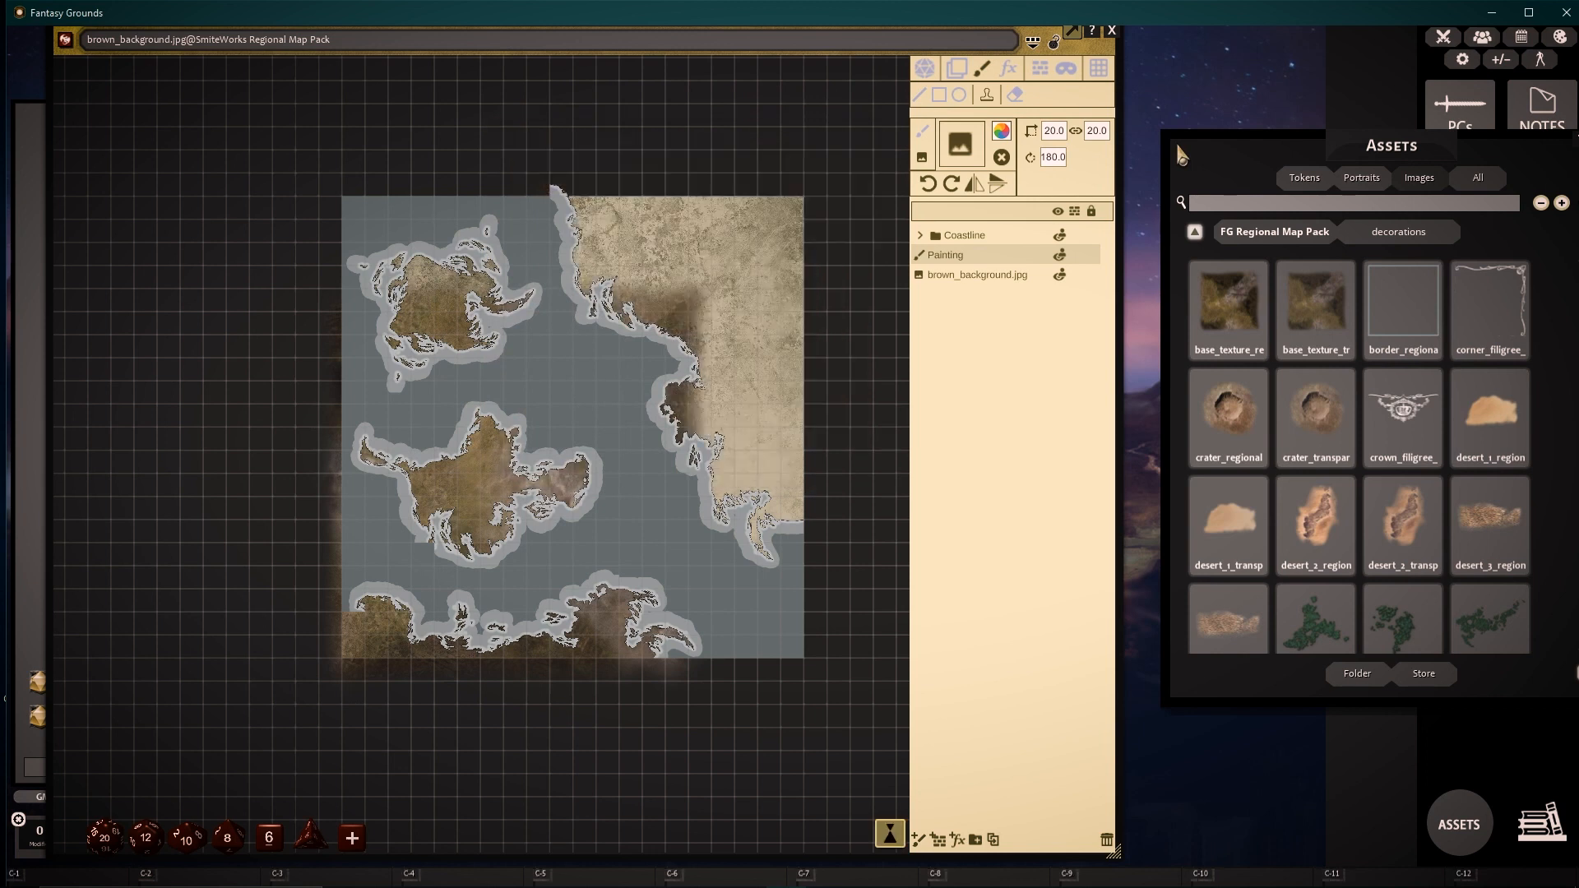
left_click(613, 396)
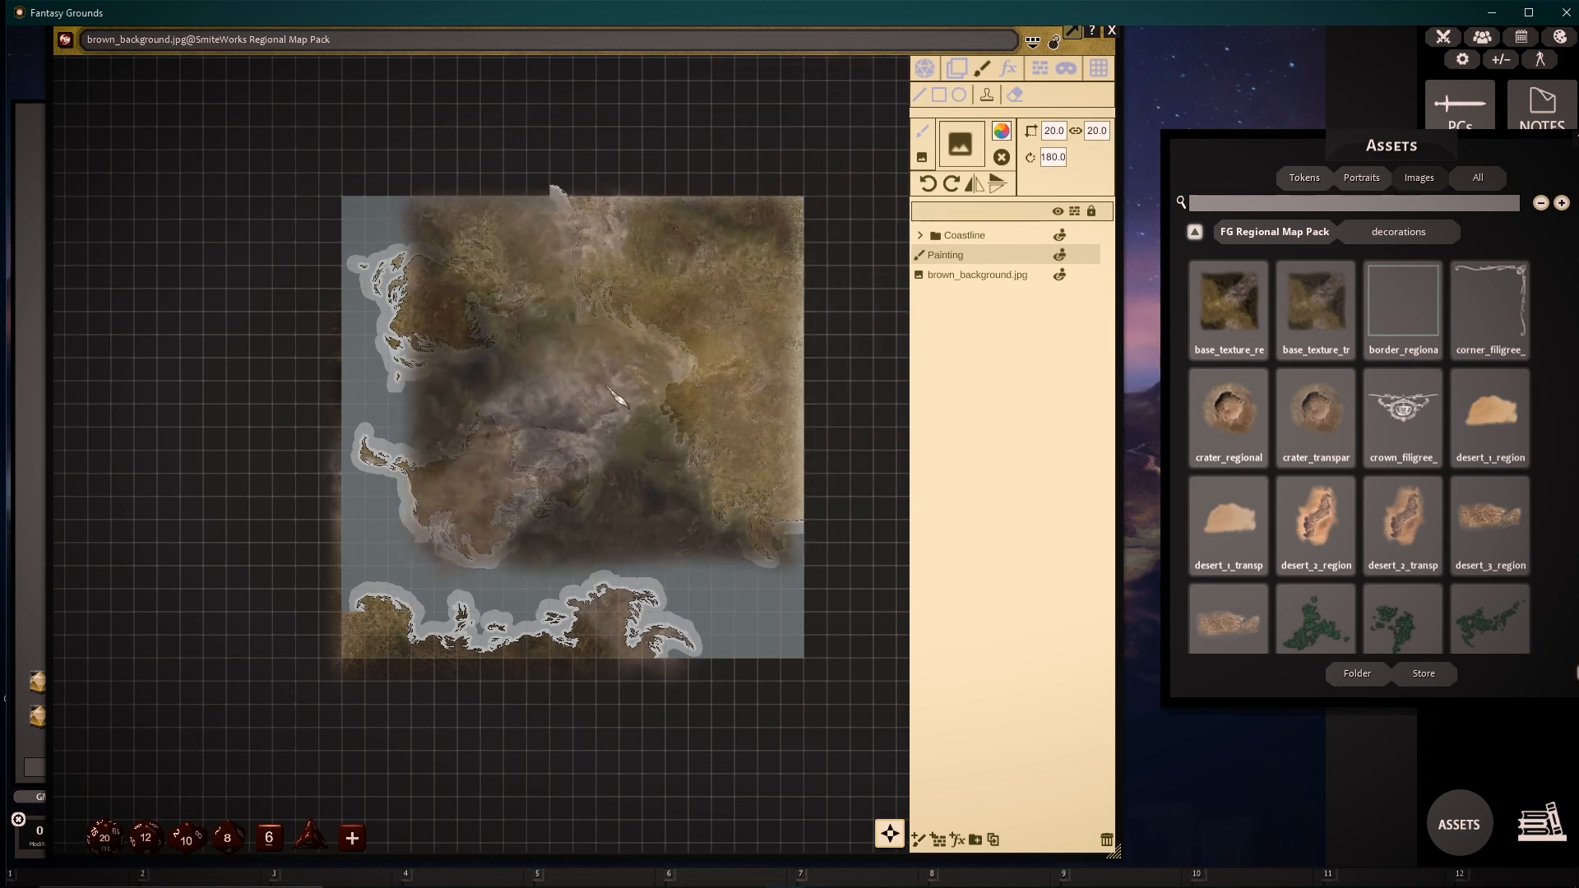
left_click(929, 185)
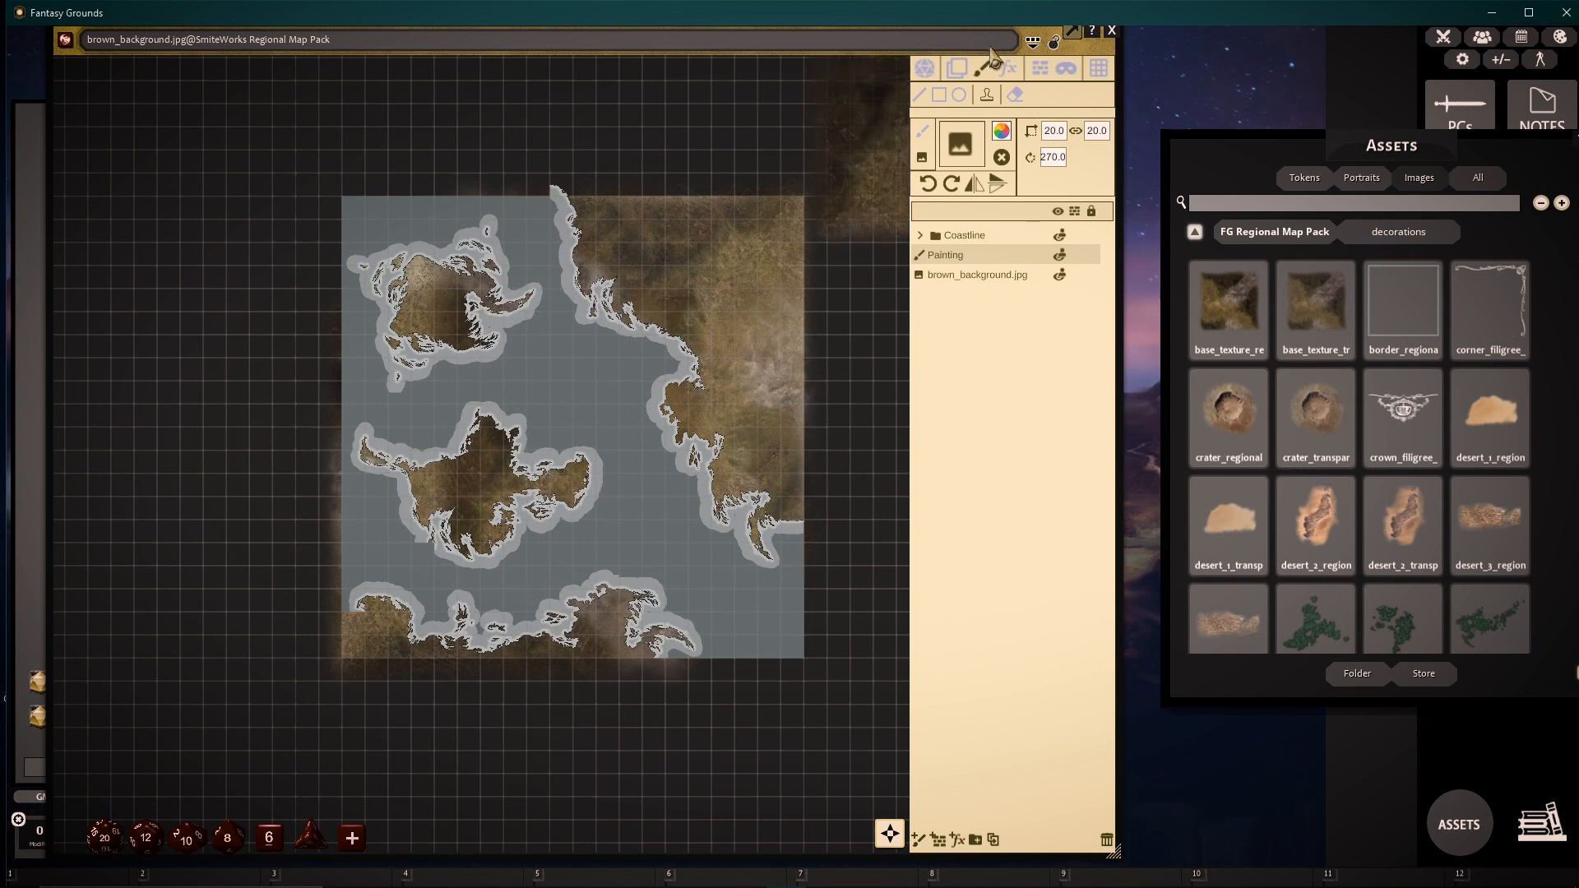
- Rename the painting layer holding the base texture as Ground Texture
double_click(975, 256)
key("shift")
type("Ground Texture")
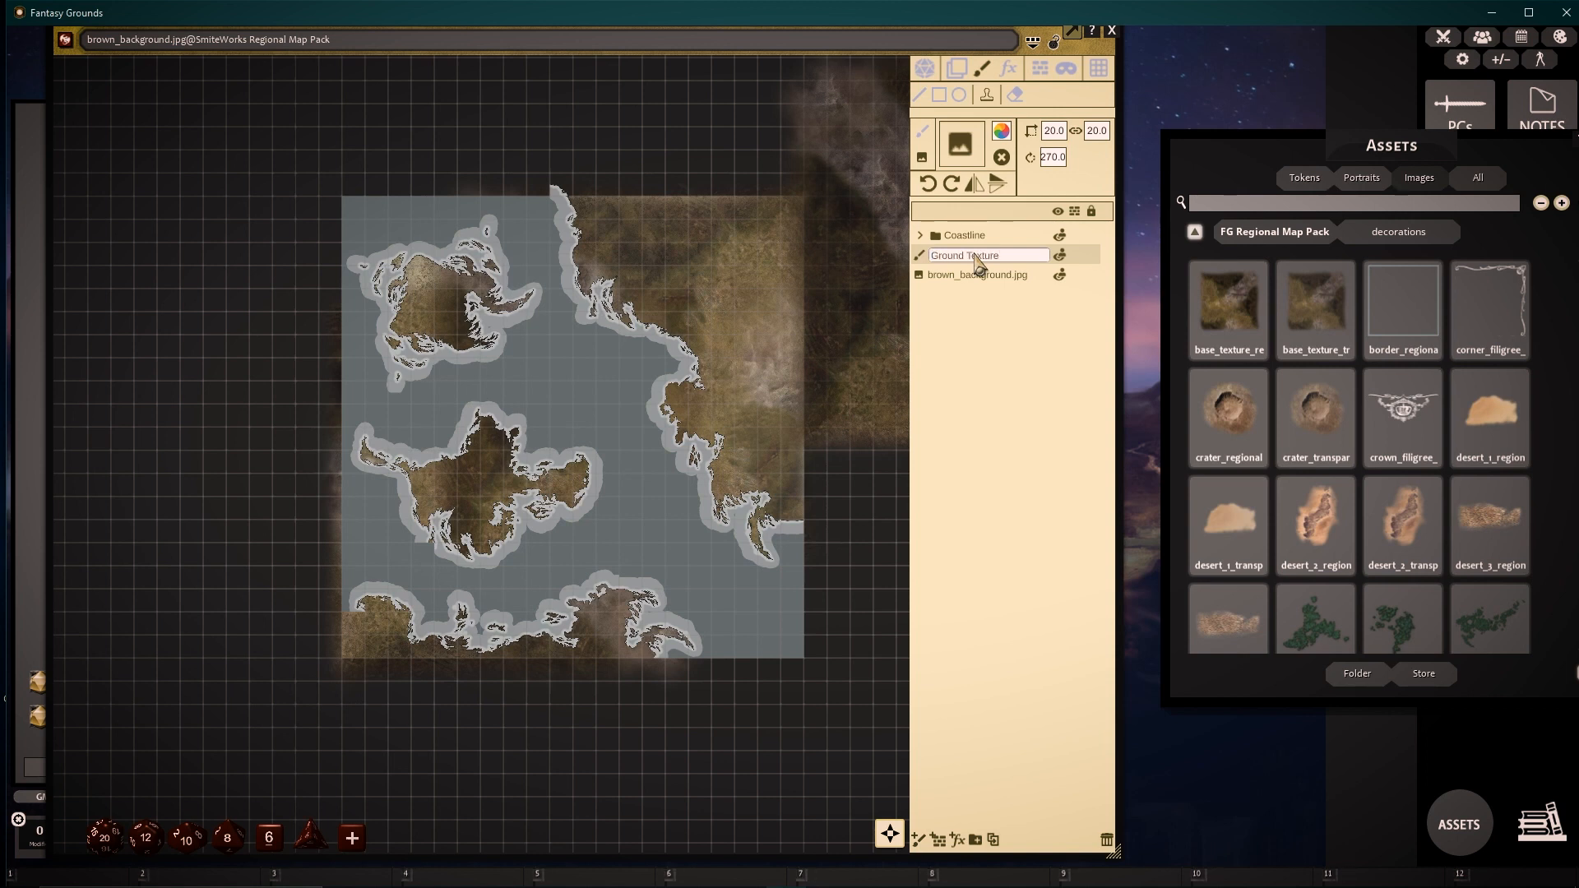
key("Return")
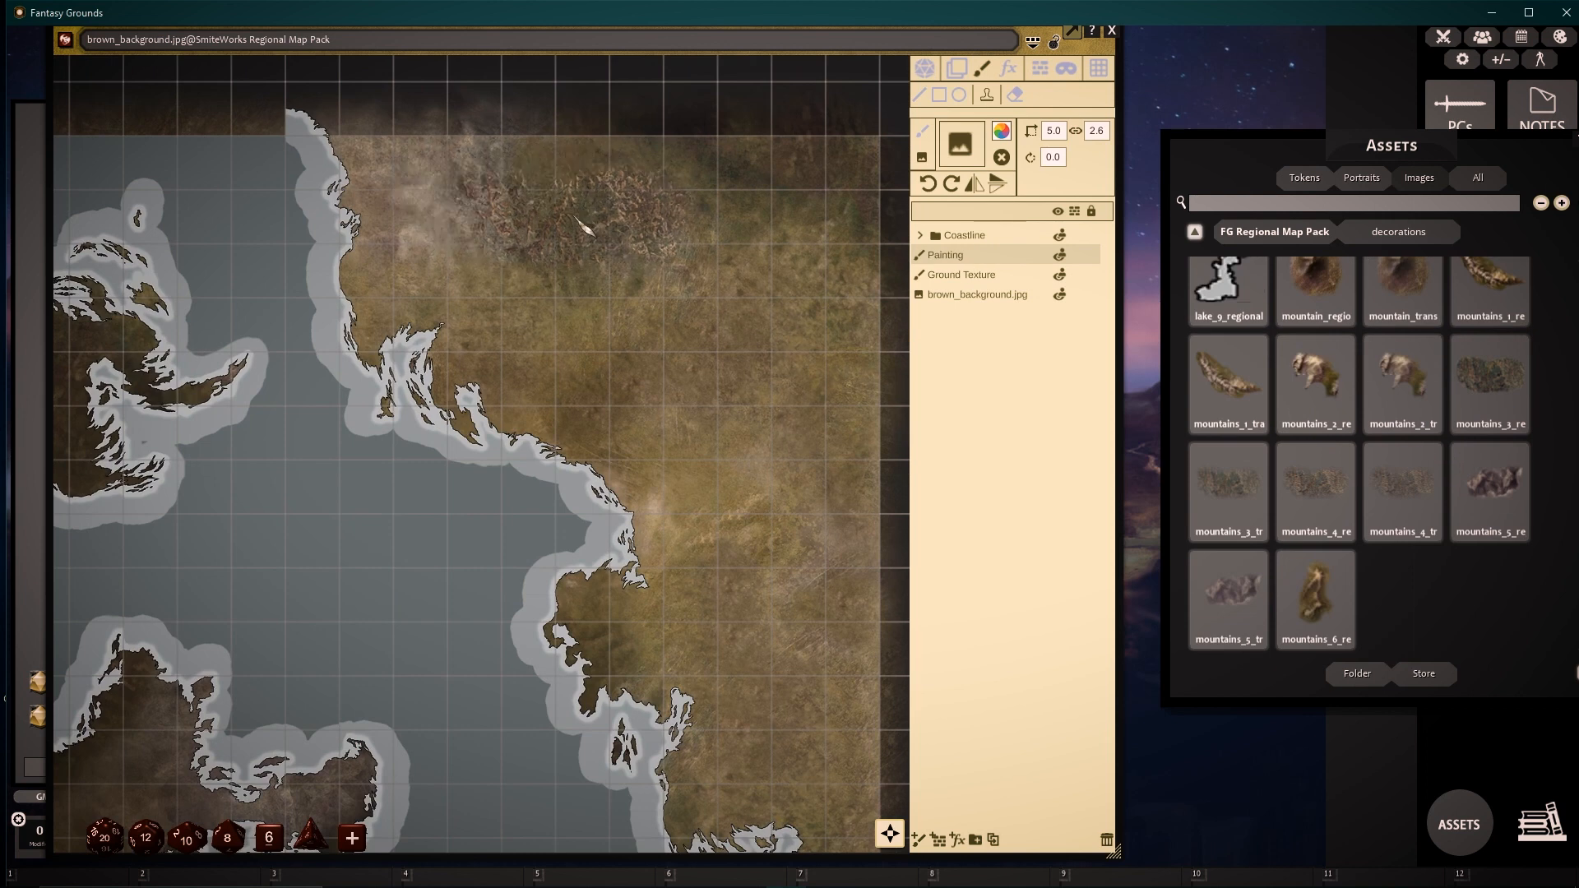
- Stamp the 5 by 2.6 rugged mountain decoration across the mainland's northern edge, adding copies rotated 180°
mouse_move(580, 222)
left_mouse_down()
mouse_move(522, 212)
mouse_move(526, 248)
mouse_move(830, 238)
mouse_move(688, 235)
mouse_move(740, 221)
left_mouse_up()
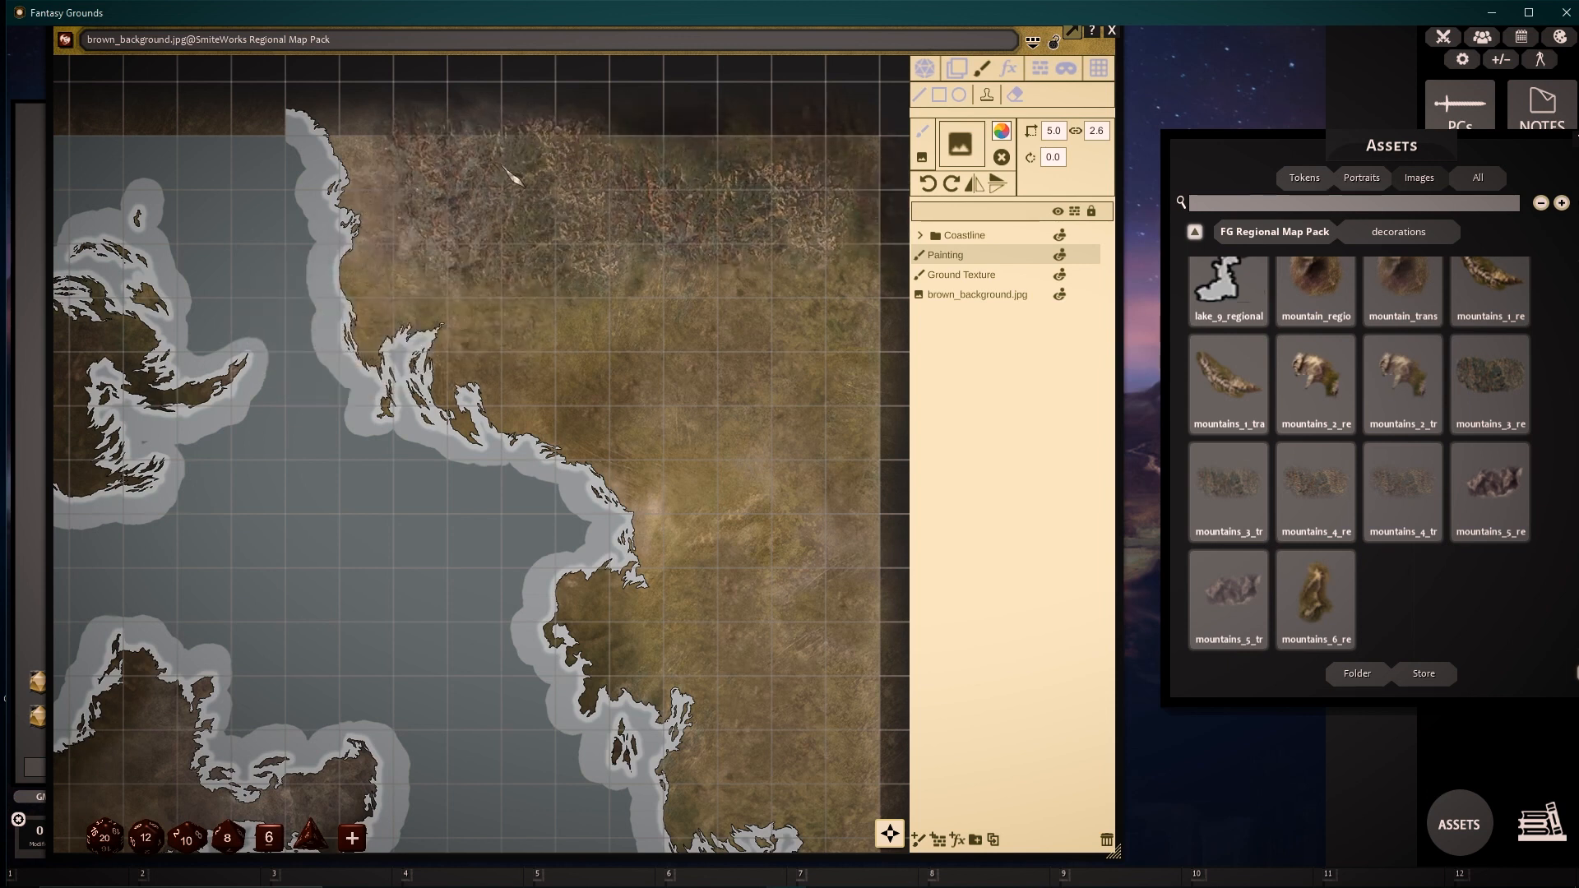
left_click(951, 184)
left_click(952, 183)
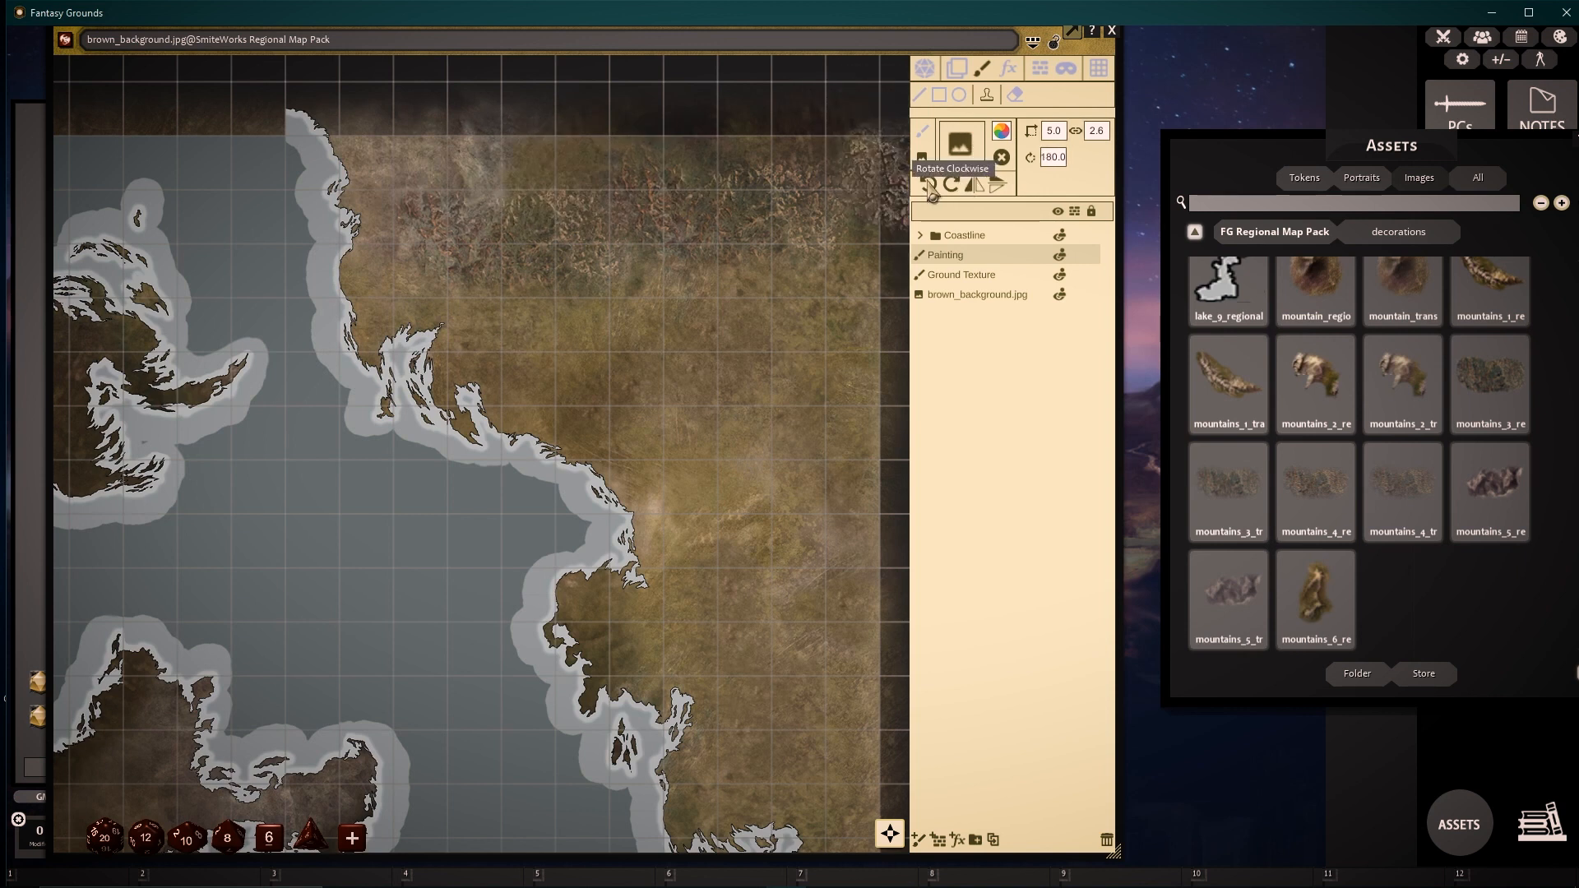
left_click(446, 179)
left_click(807, 192)
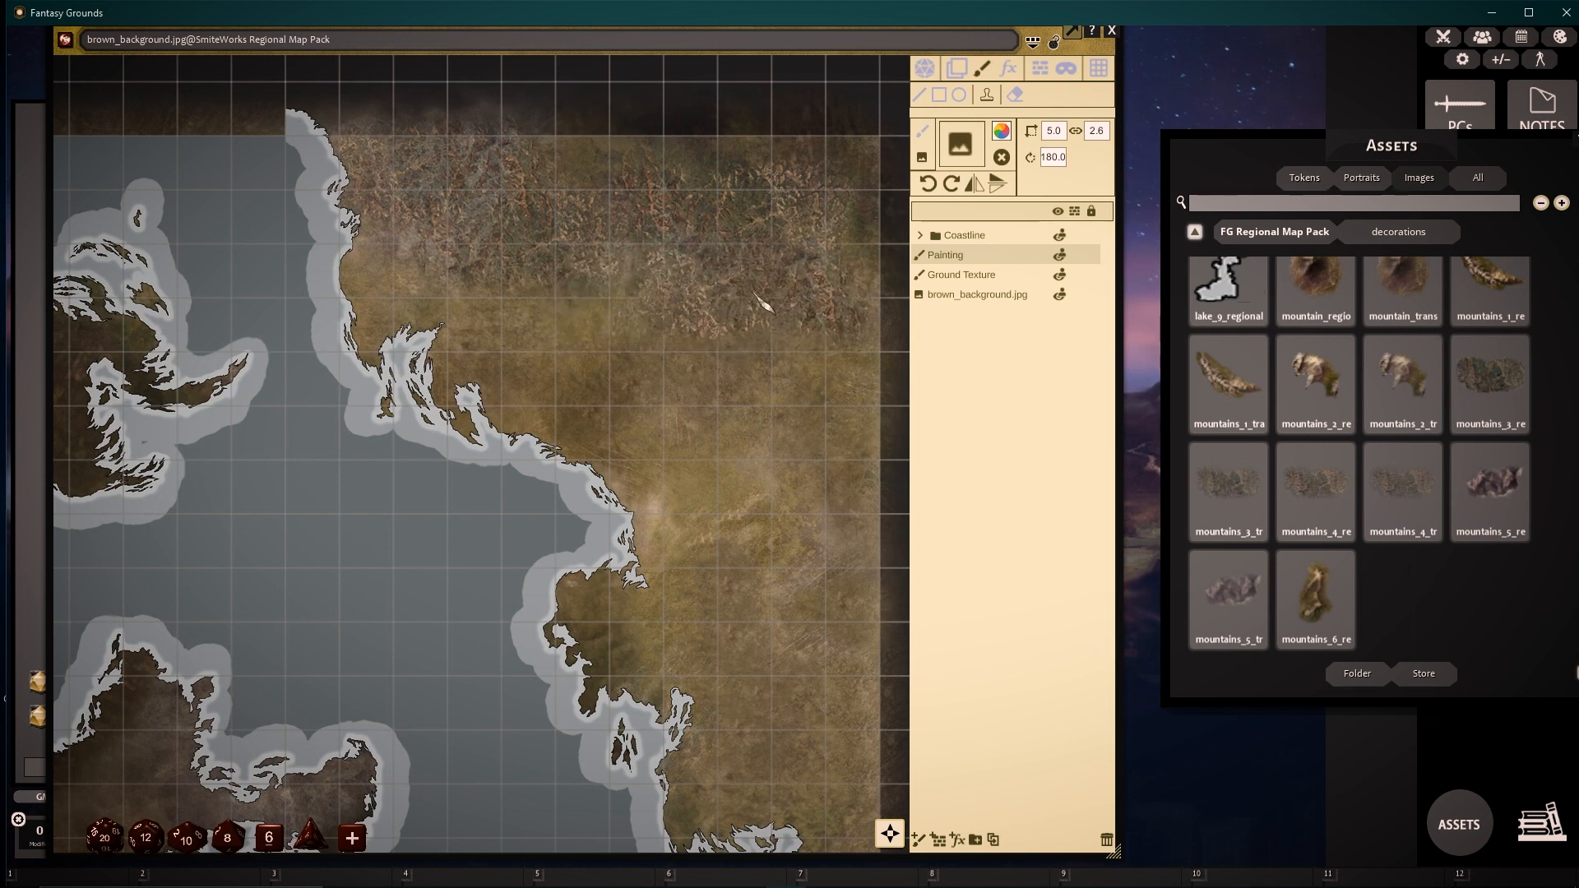
- Load the transparent mountains_1 decoration as the stamp image and set its width to 5, with the mainland in view
left_click_drag(1218, 381, 974, 138)
left_click(1054, 131)
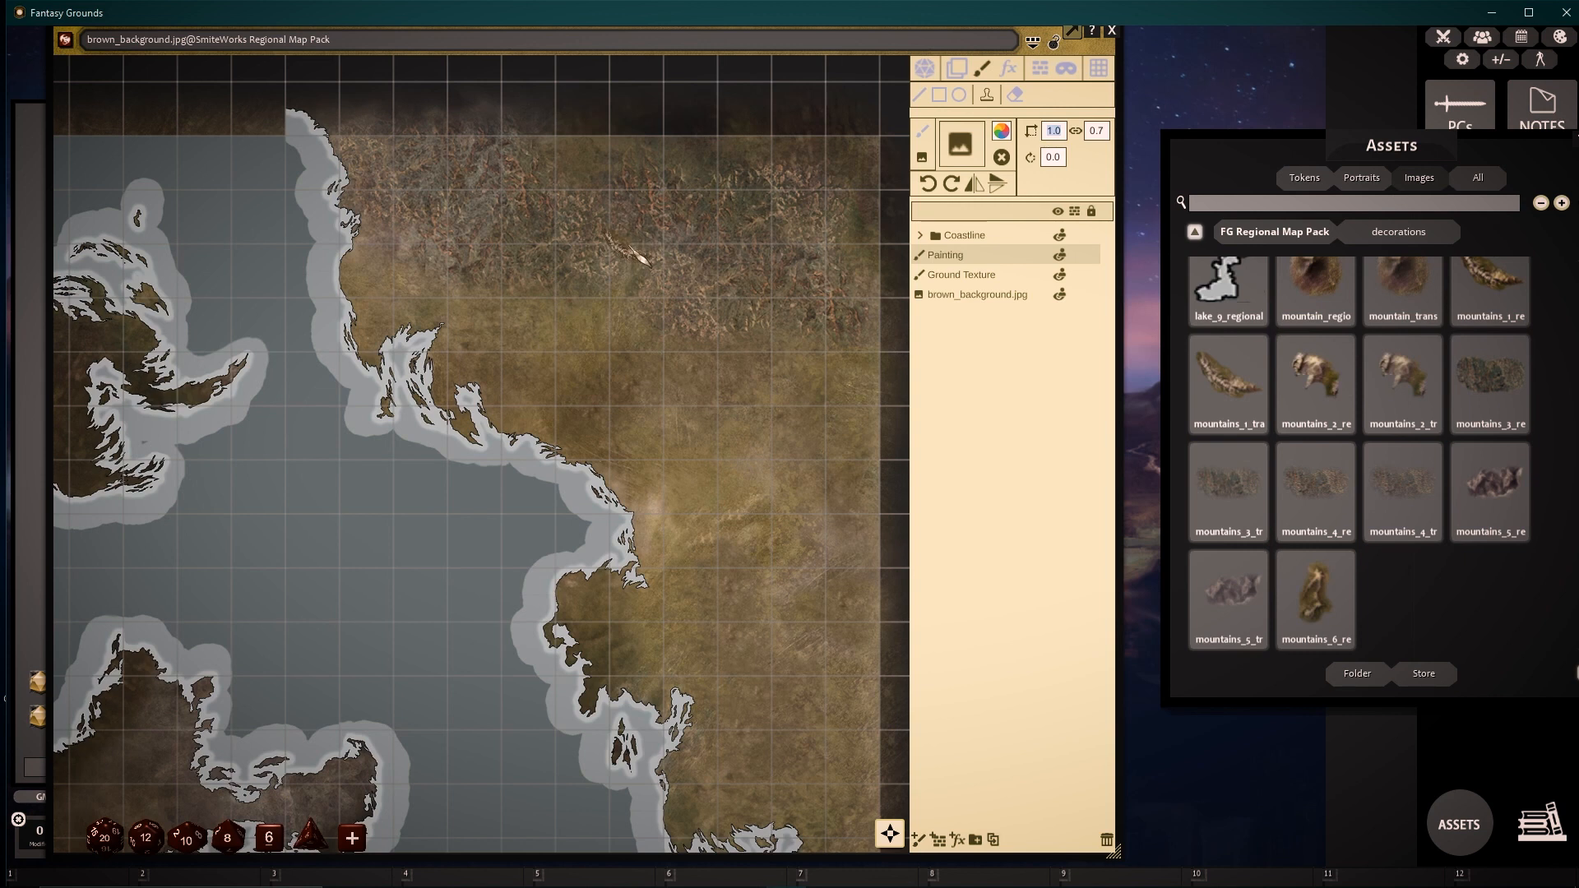
type("5")
key("Return")
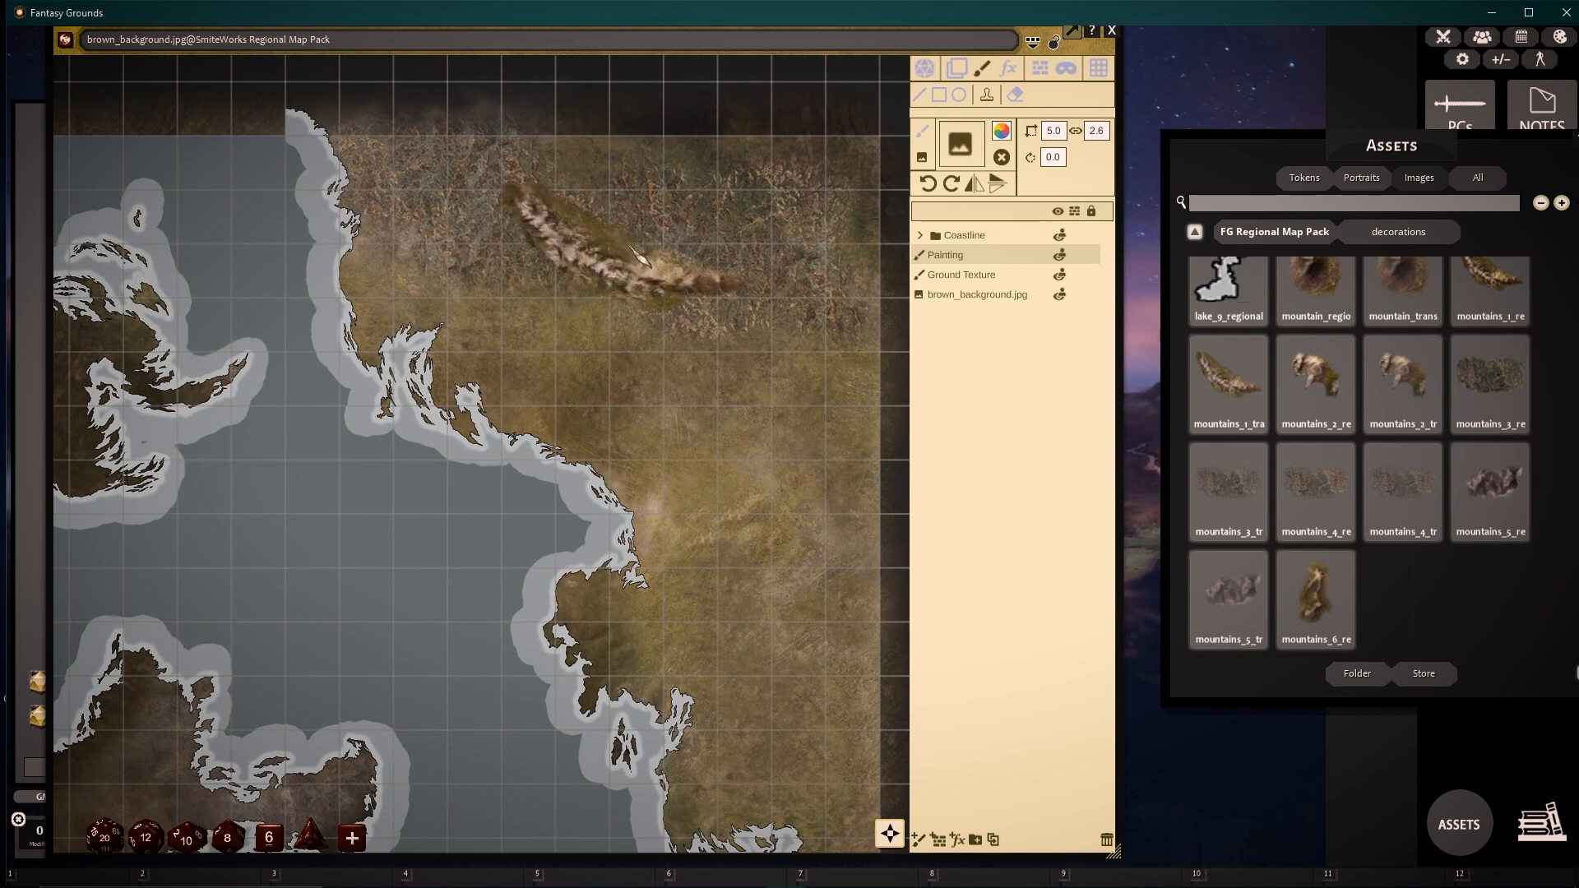
scroll(627, 262, "down", 2)
left_click(919, 96)
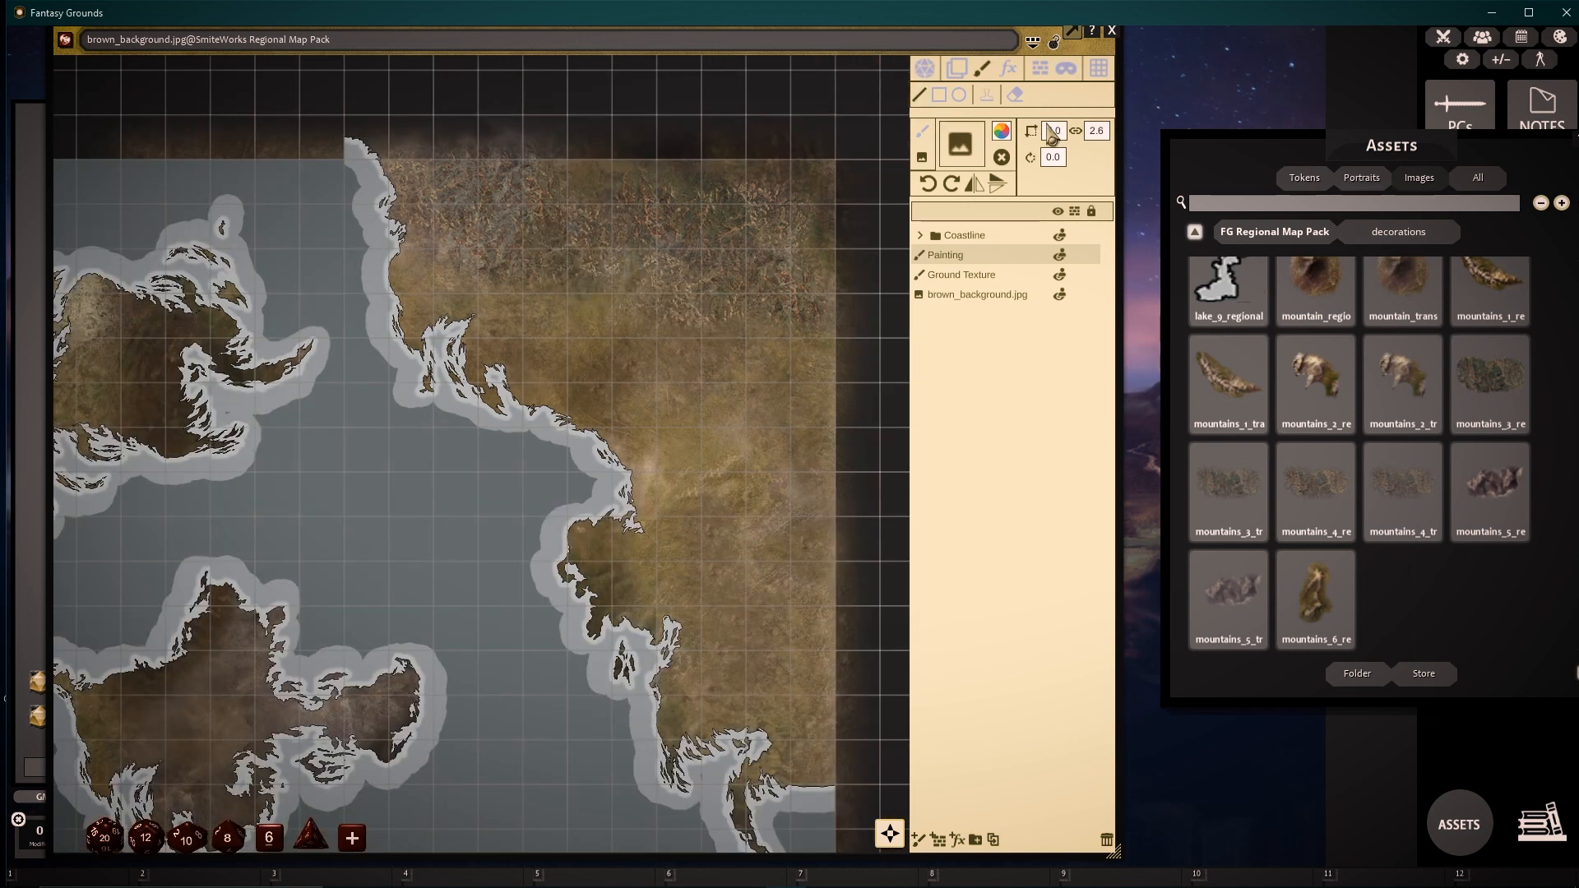
left_click(987, 95)
left_click_drag(617, 300, 584, 213)
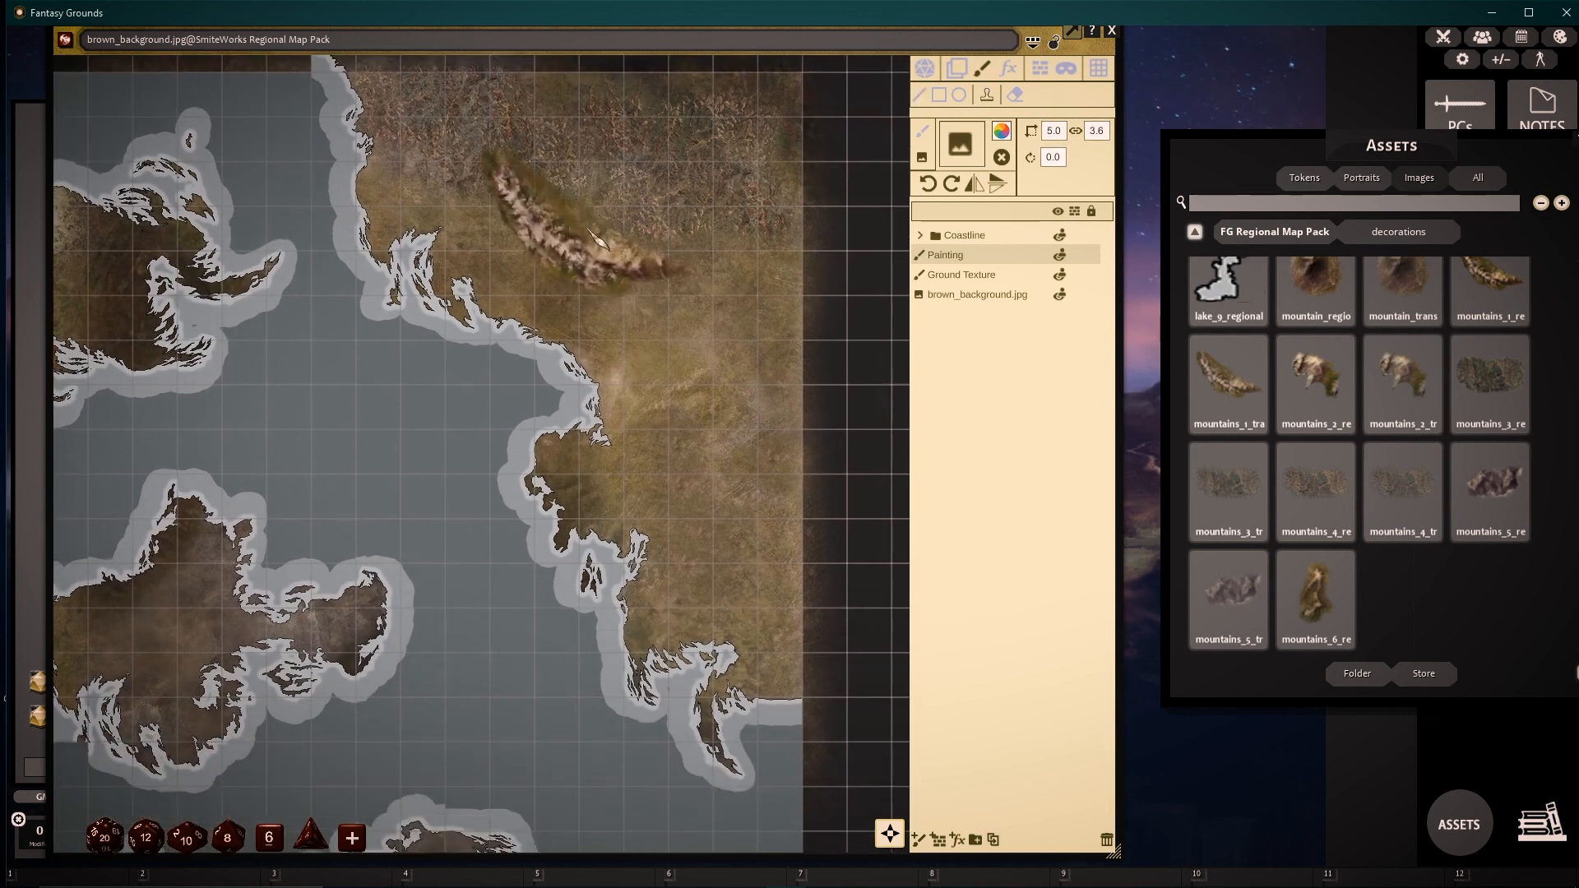
- Set the stamp's paint colour alpha to 150 and stamp the mountain range, rotated 270°, on the eastern mainland
left_click(1002, 132)
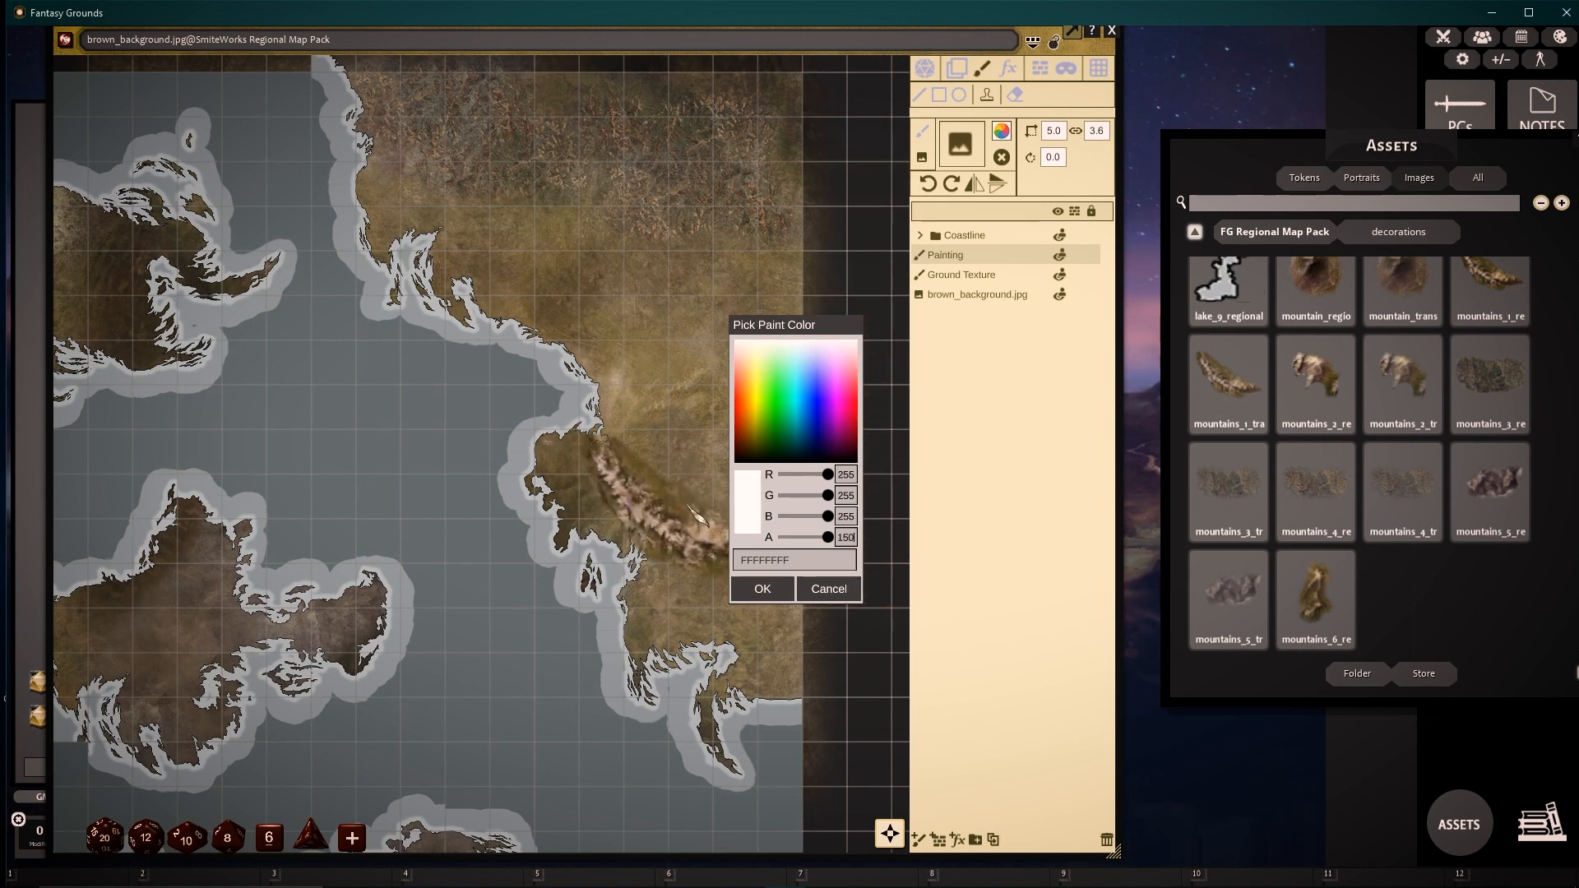
key("Return")
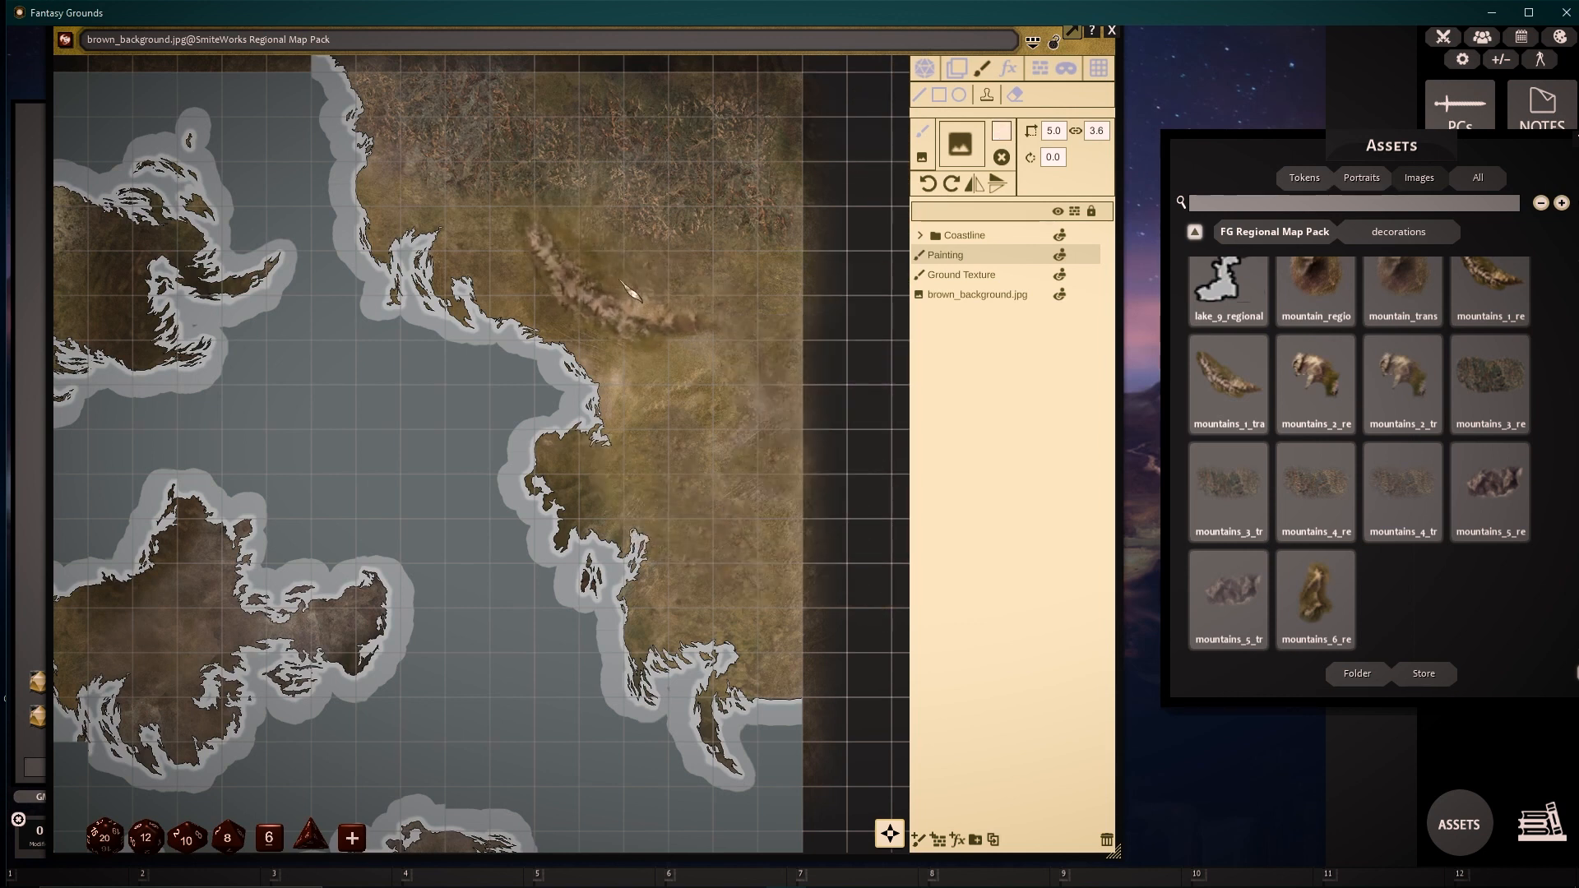
left_click(928, 183)
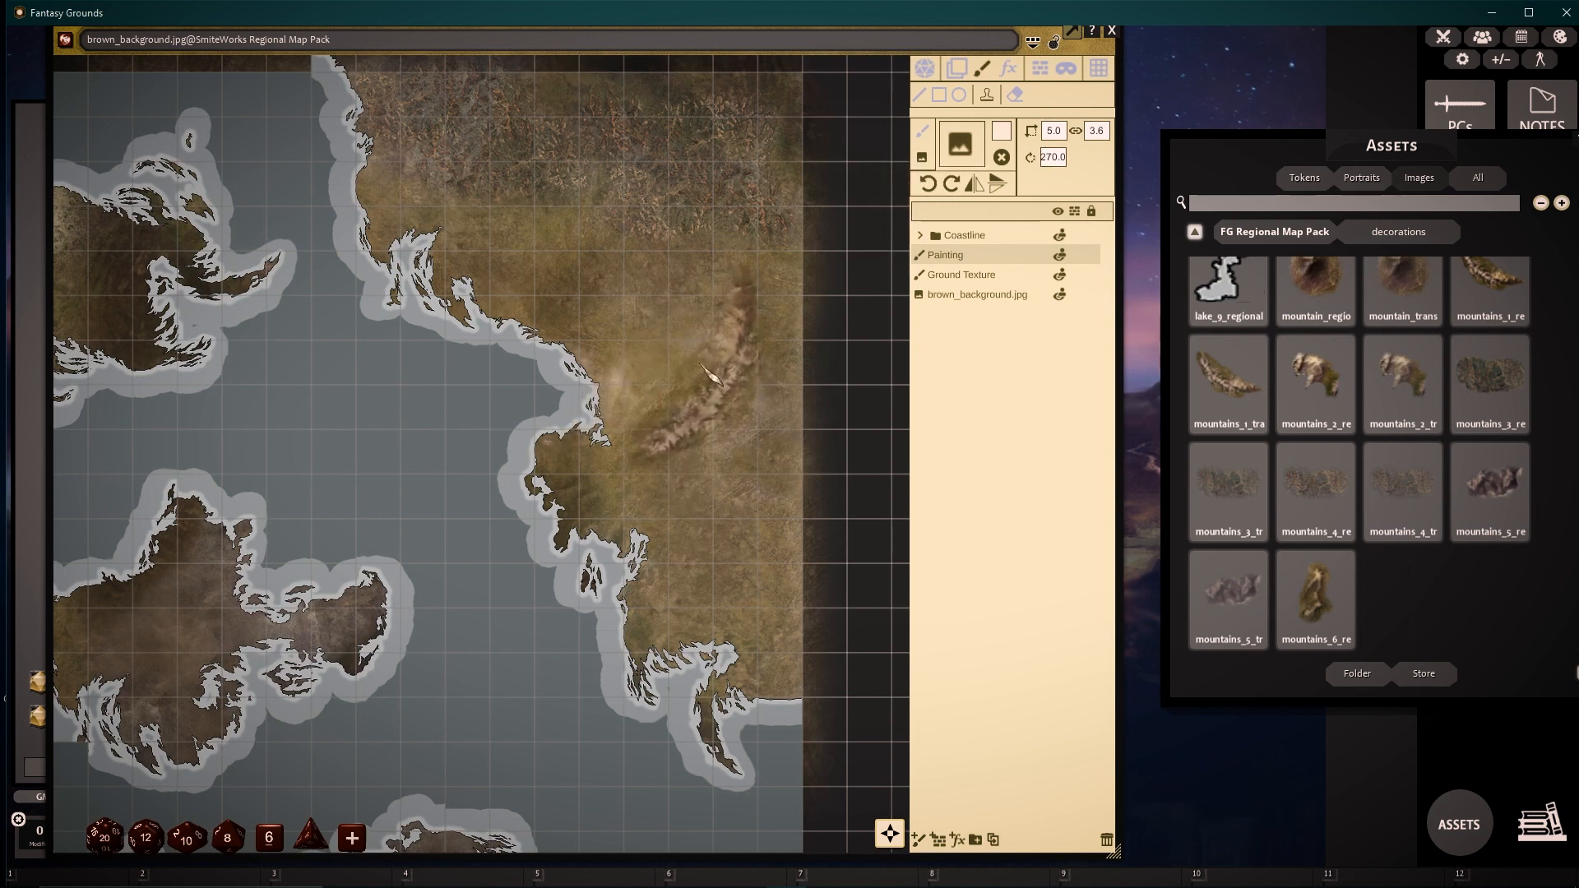
left_click(698, 364)
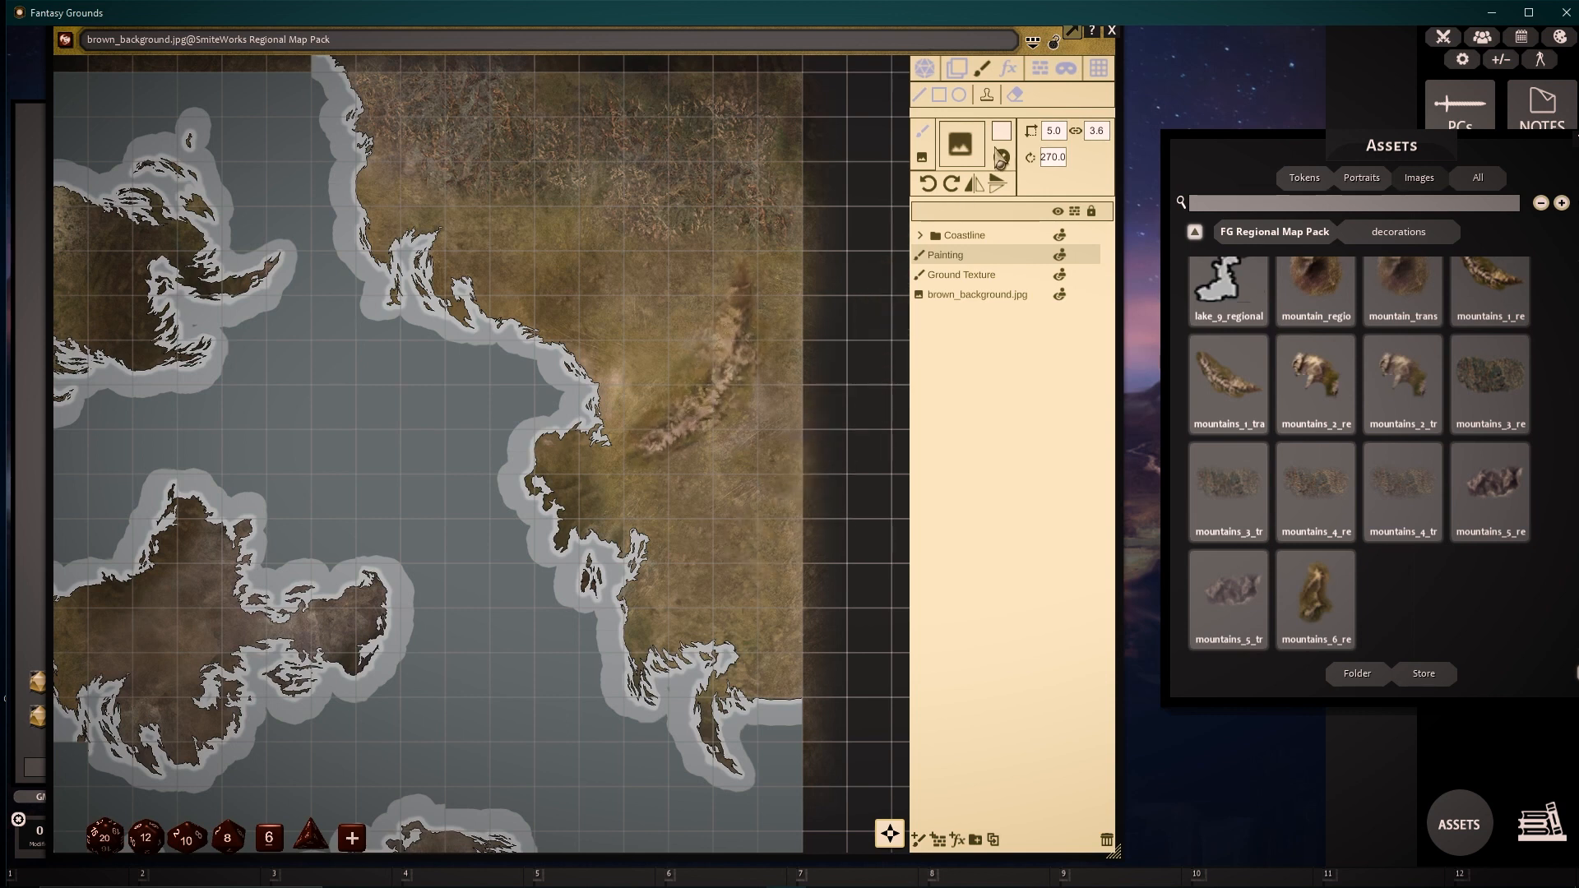
- Stamp smaller mountain ridges 2.5 wide beside the eastern range, adjusting the paint colour's alpha between copies
left_click(1053, 130)
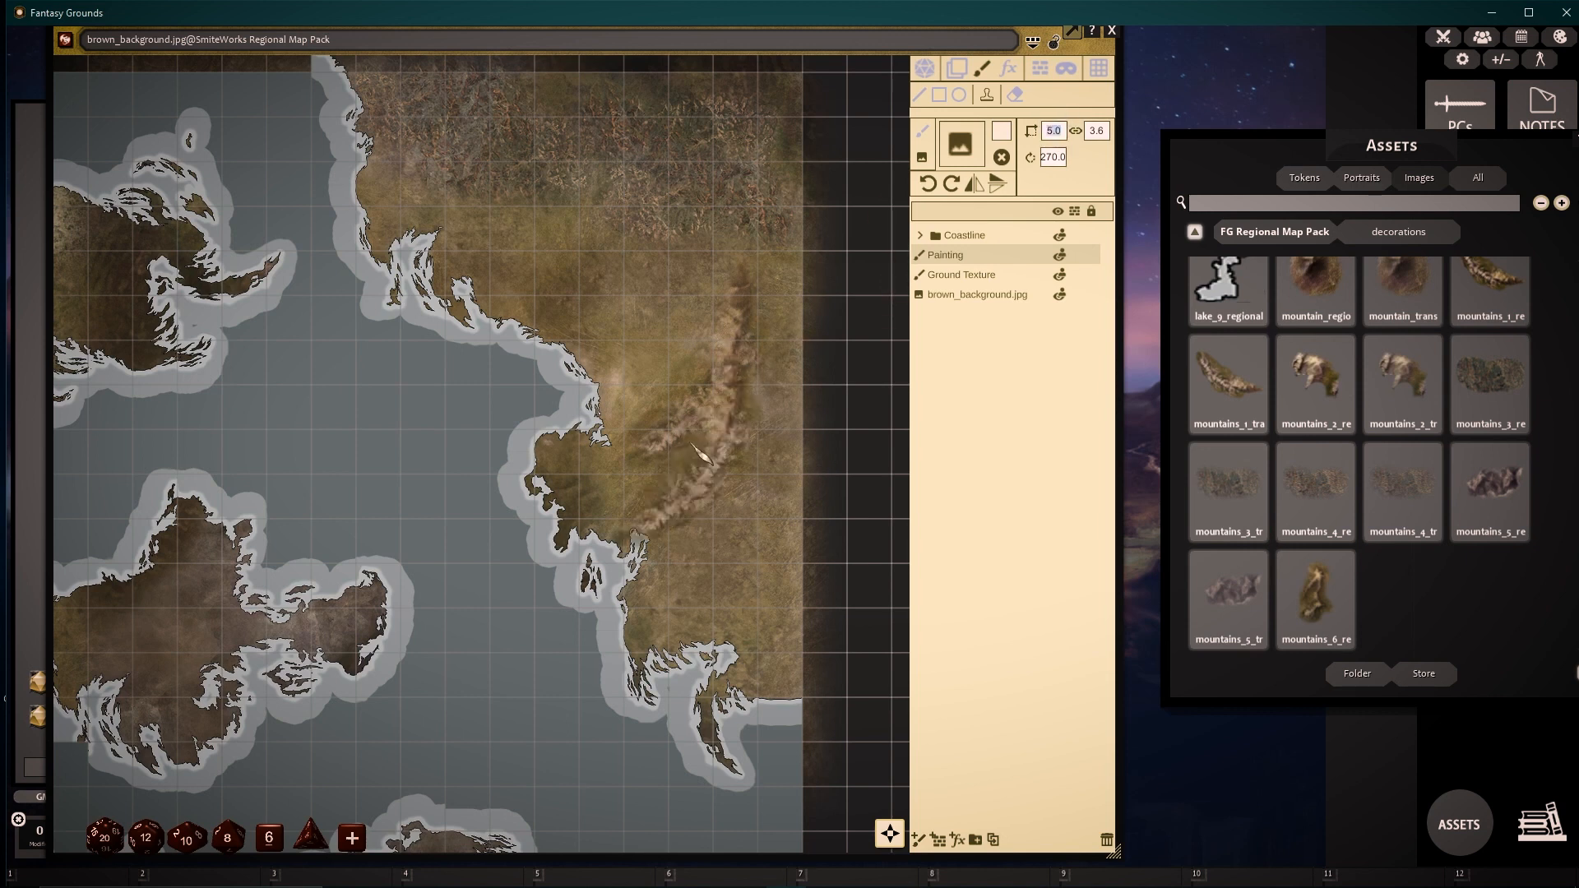
type("2.5")
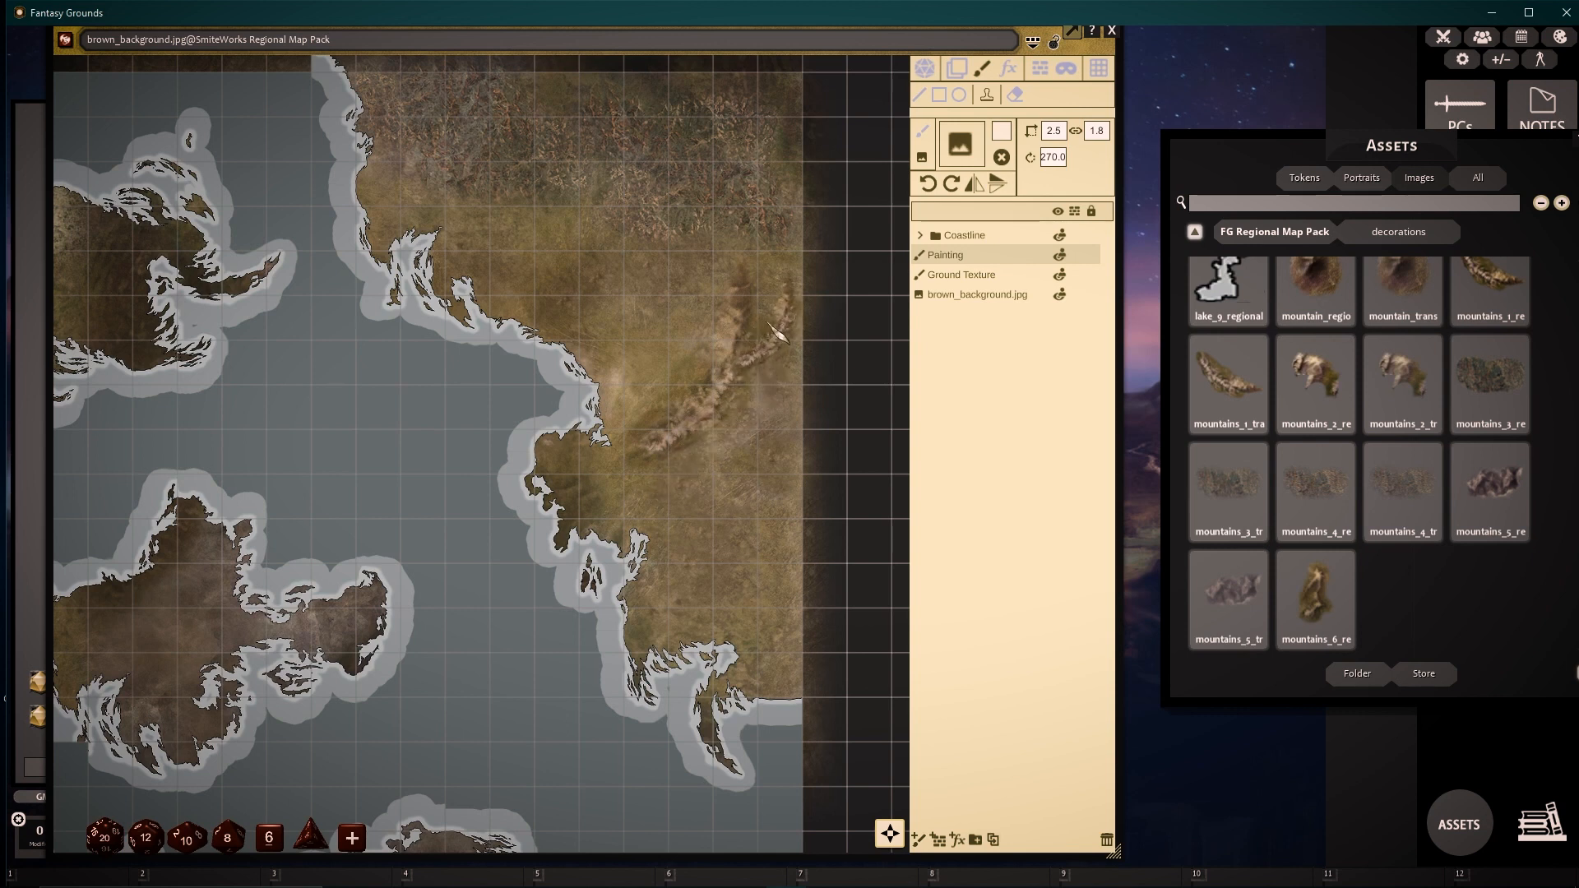
left_click(1001, 131)
left_click(856, 537)
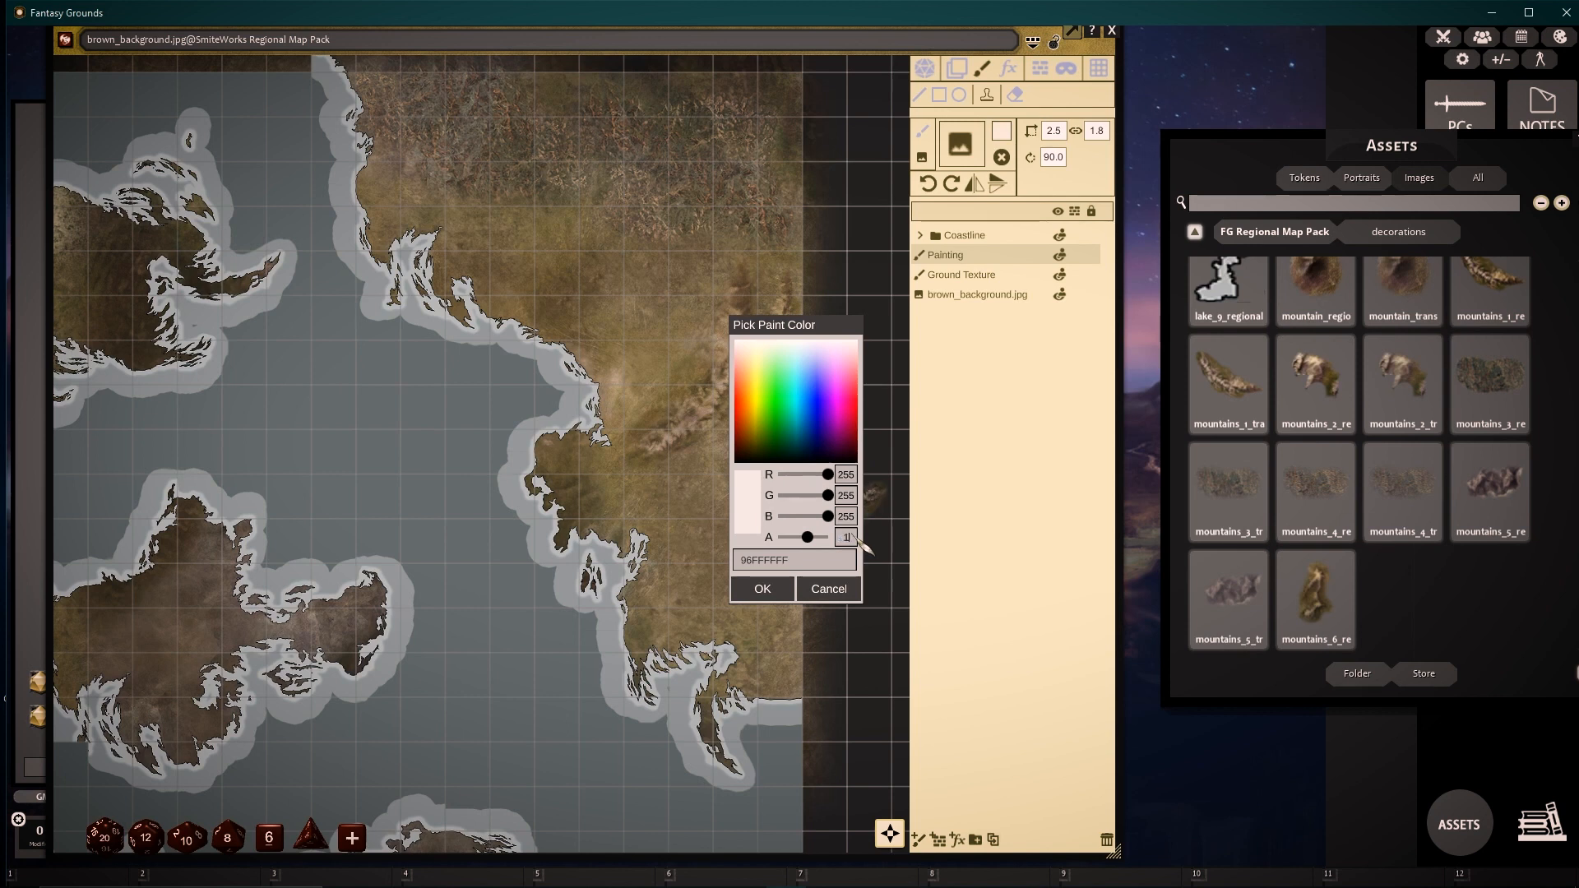
key("Return")
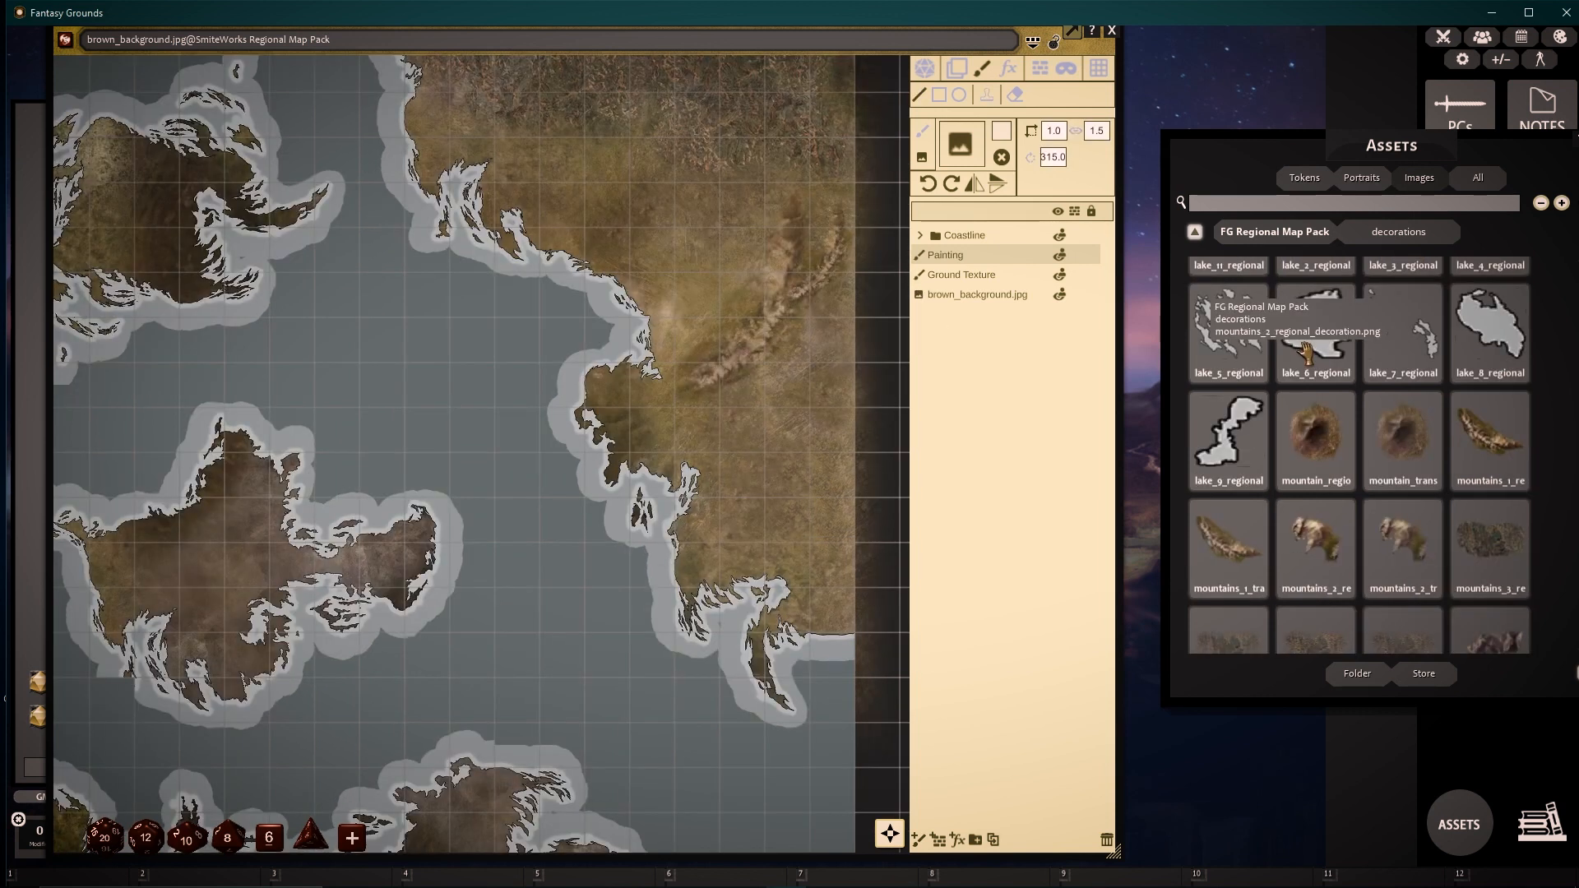
scroll(1376, 383, "down", 3)
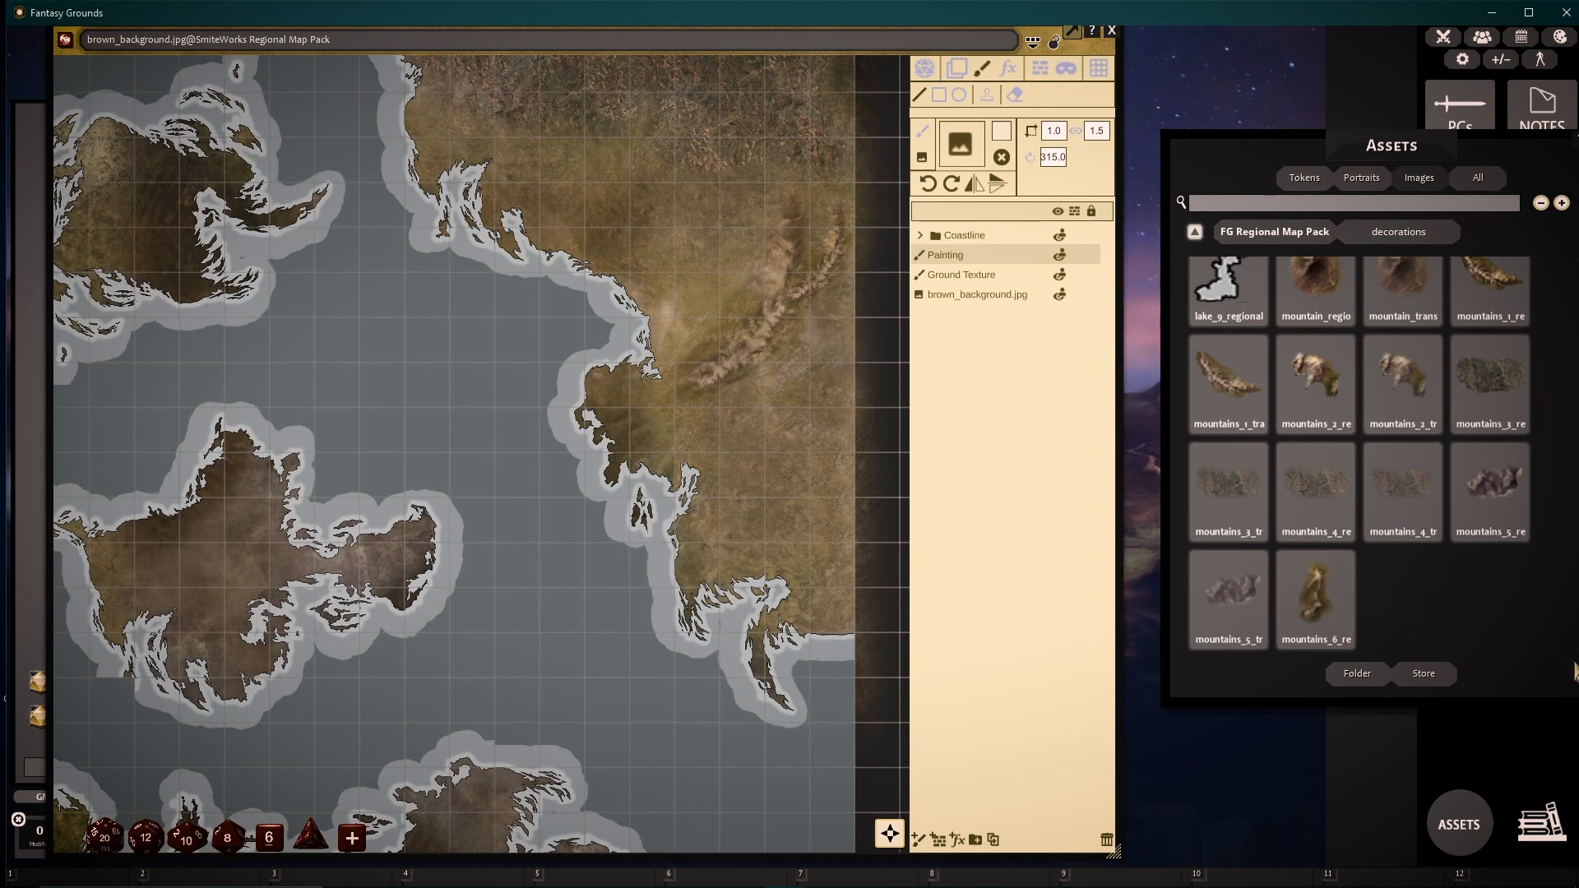
- Load a mountain ridge from the next page of decorations as the stamp image and set its width to 2
left_click_drag(1407, 148, 1315, 118)
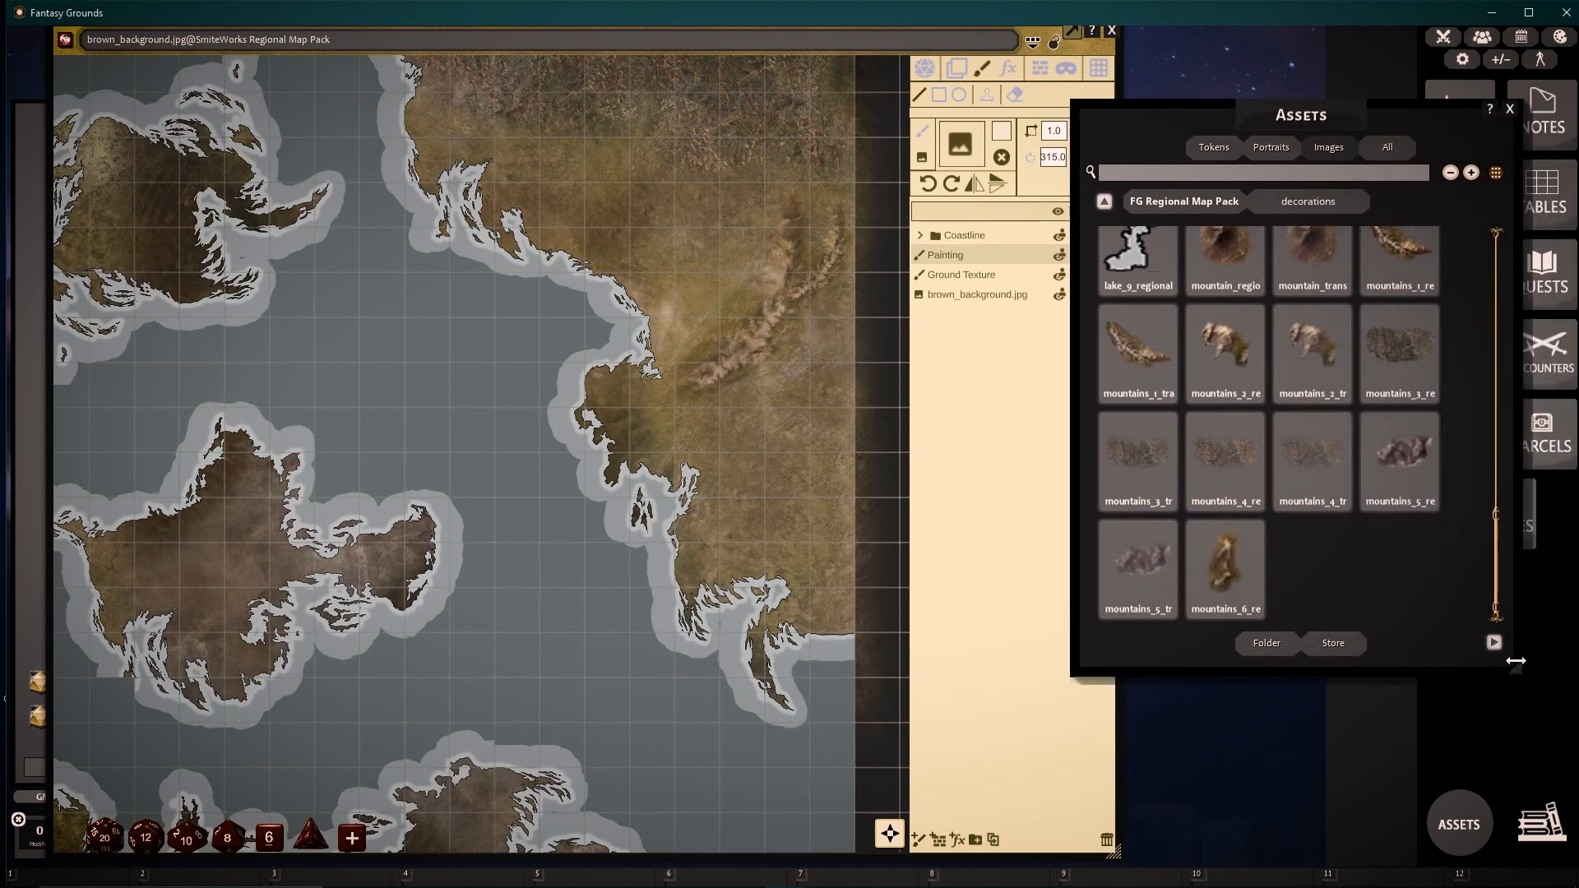
left_click(1495, 643)
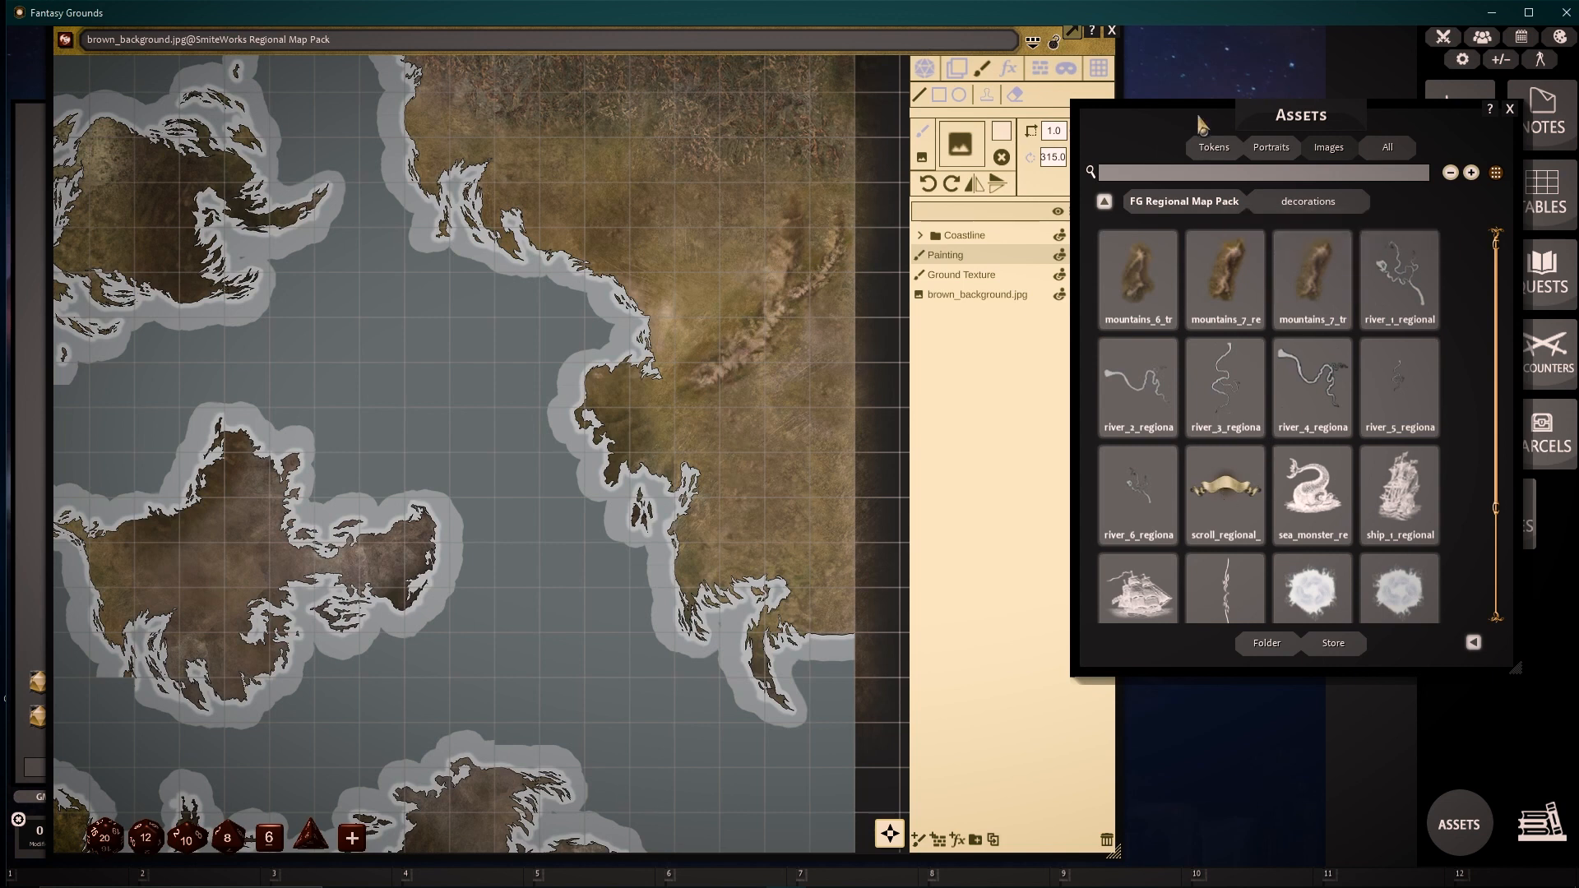
left_click(995, 157)
left_click_drag(1317, 126, 1398, 124)
left_click(1076, 133)
left_click(1059, 133)
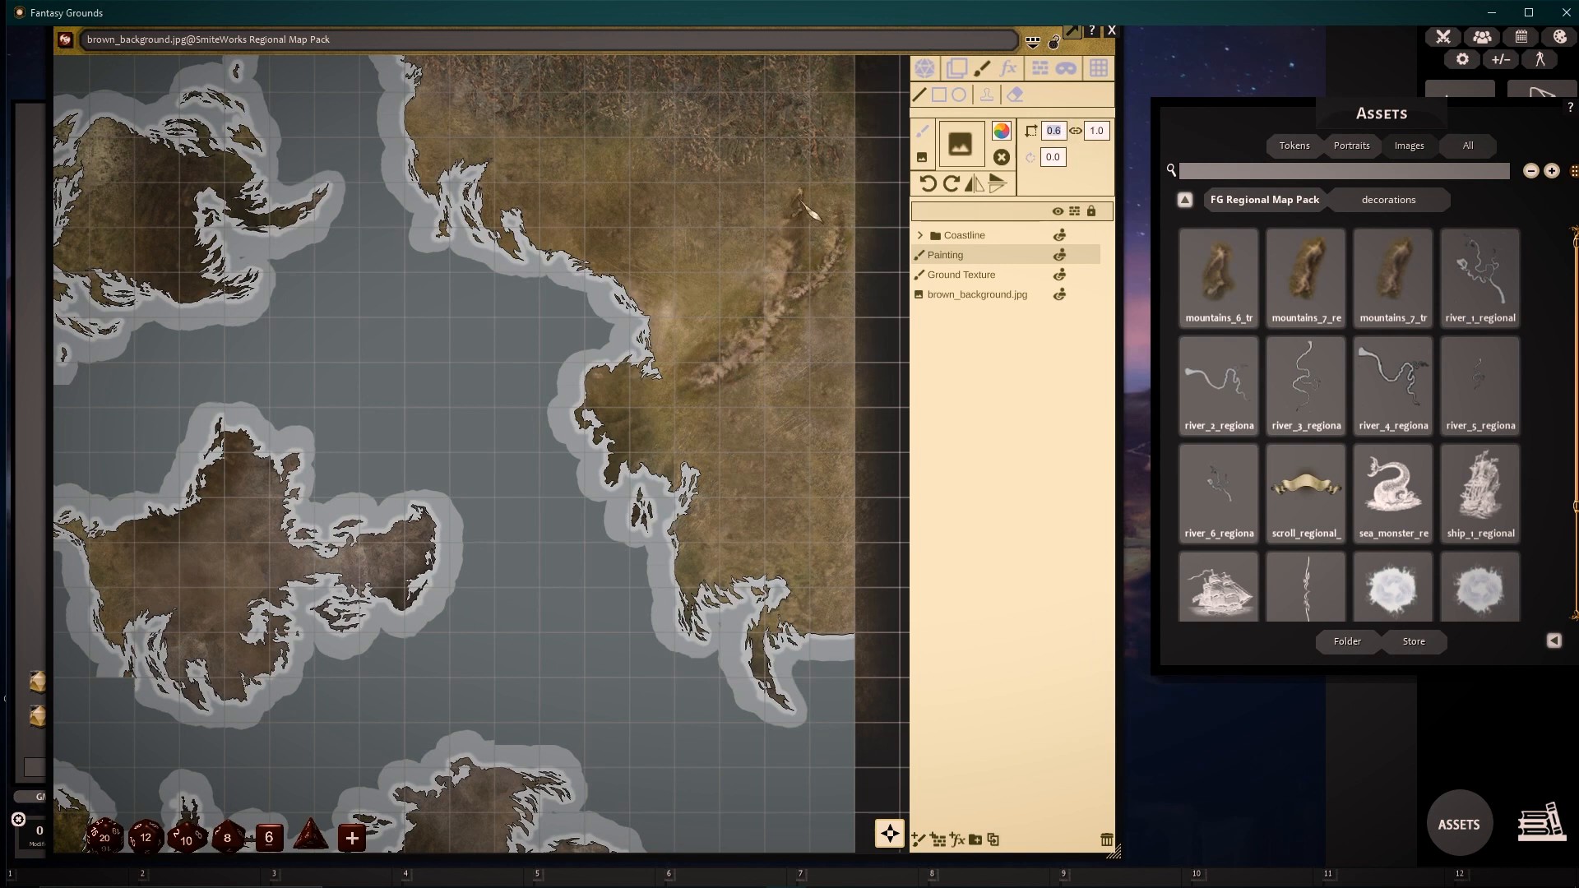
type("2")
key("Return")
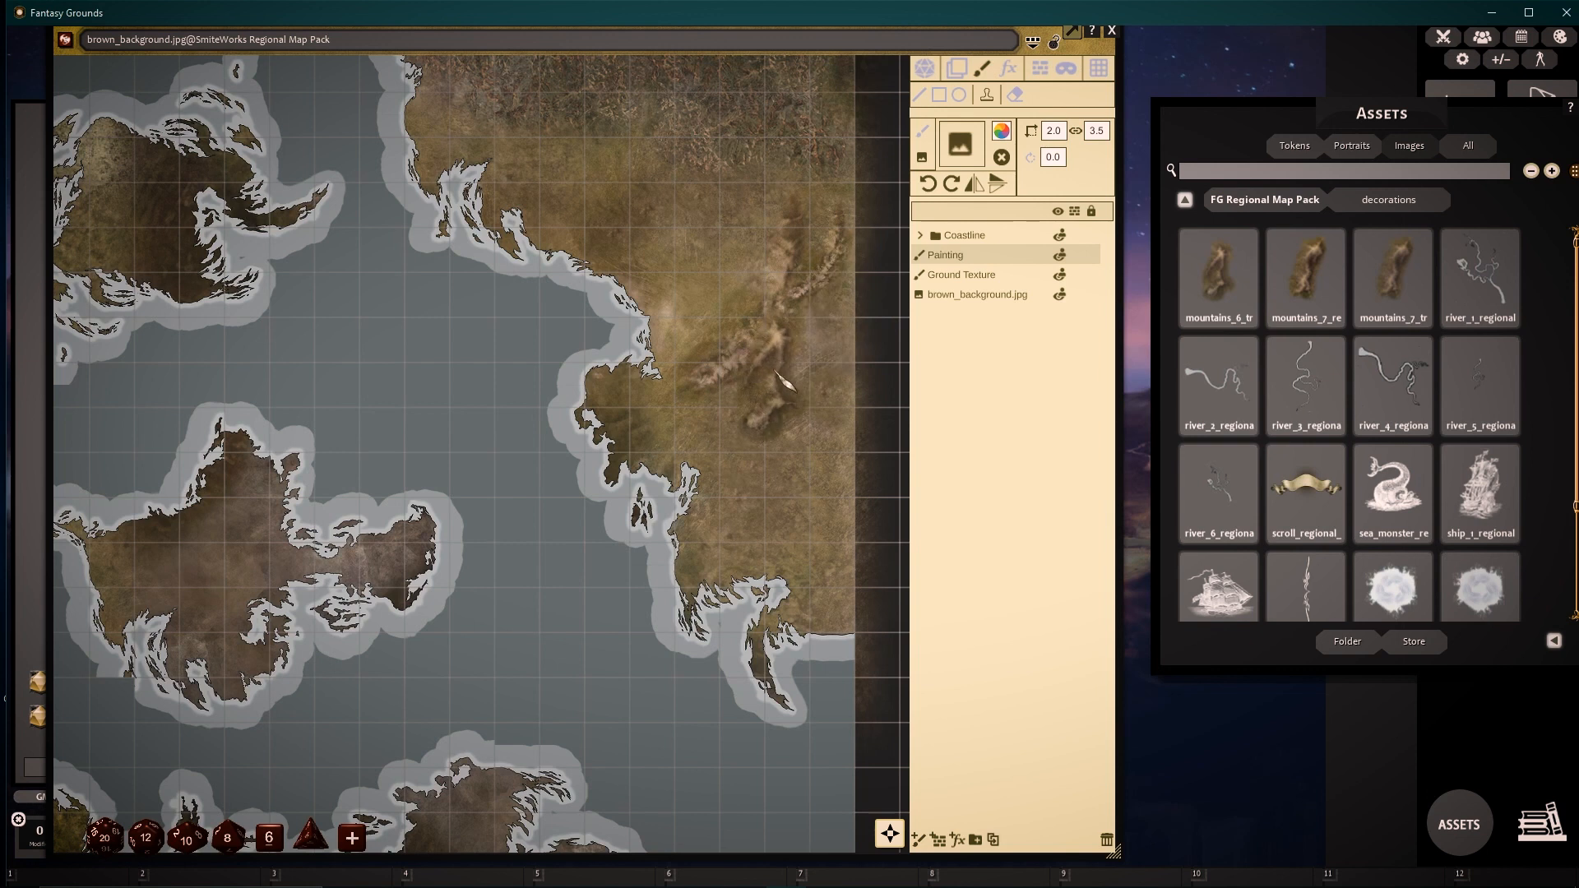
- Make the paint colour partly transparent and stamp the ridge around the eastern mountain range, with copies rotated 90°
left_click(1003, 133)
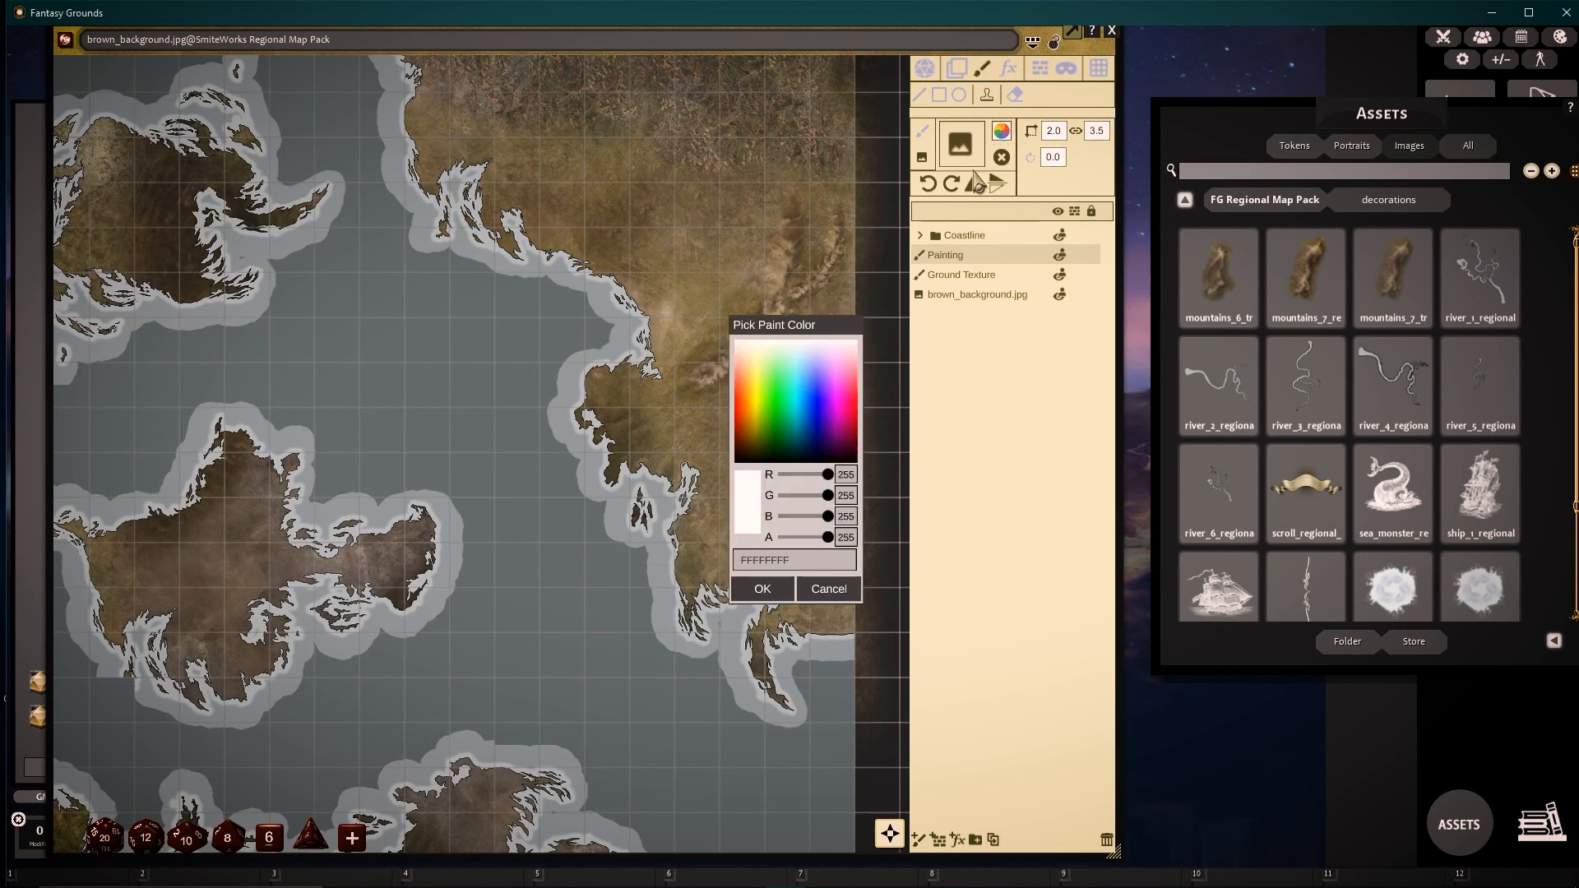
left_click(845, 538)
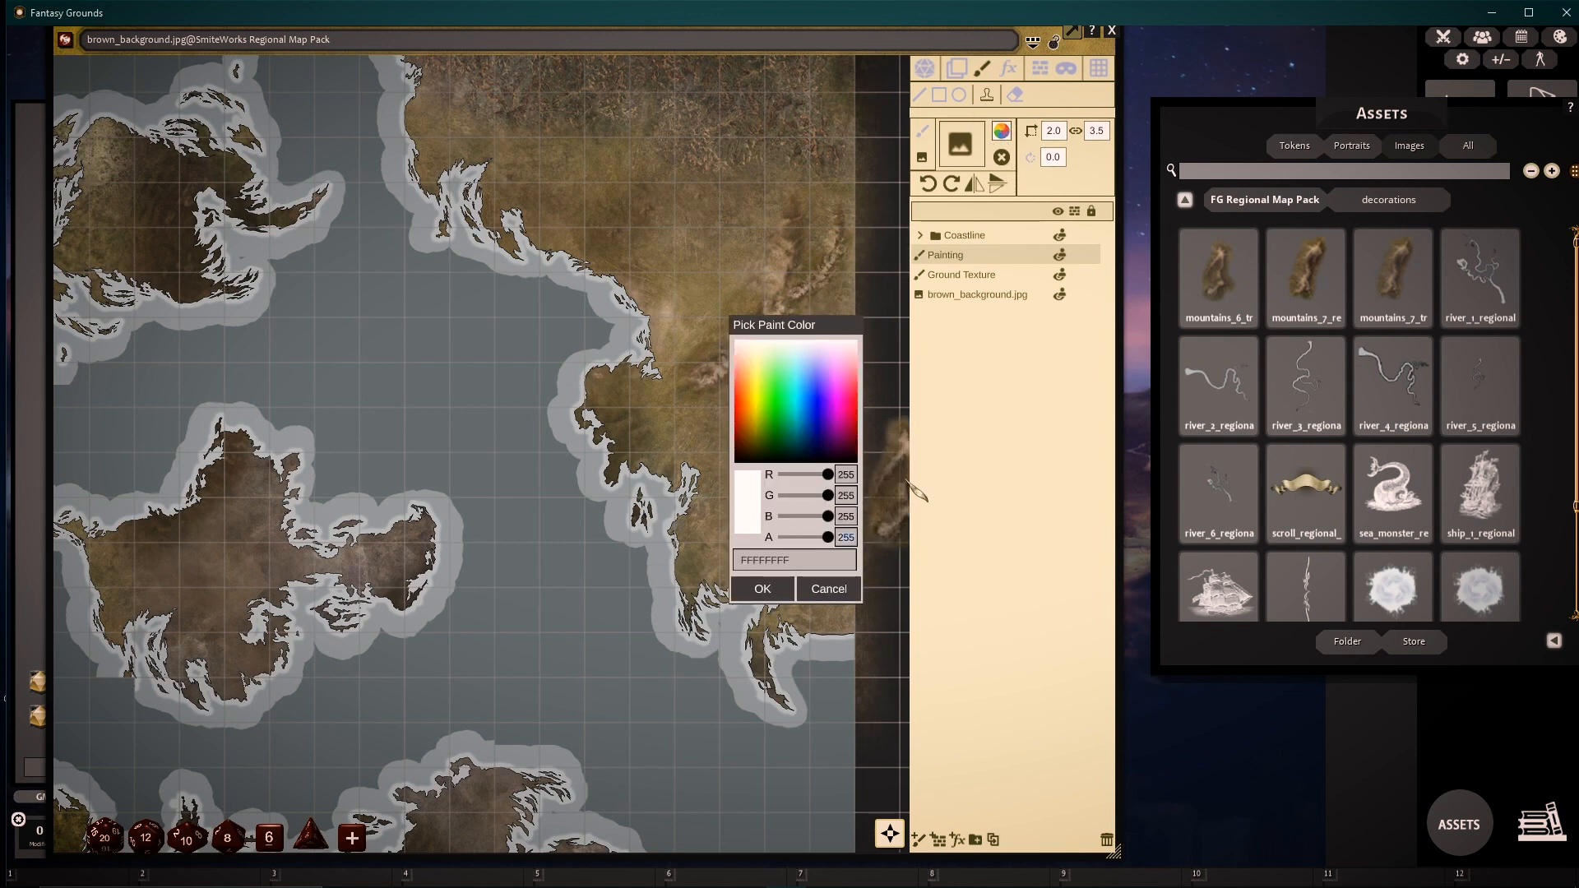
key("Return")
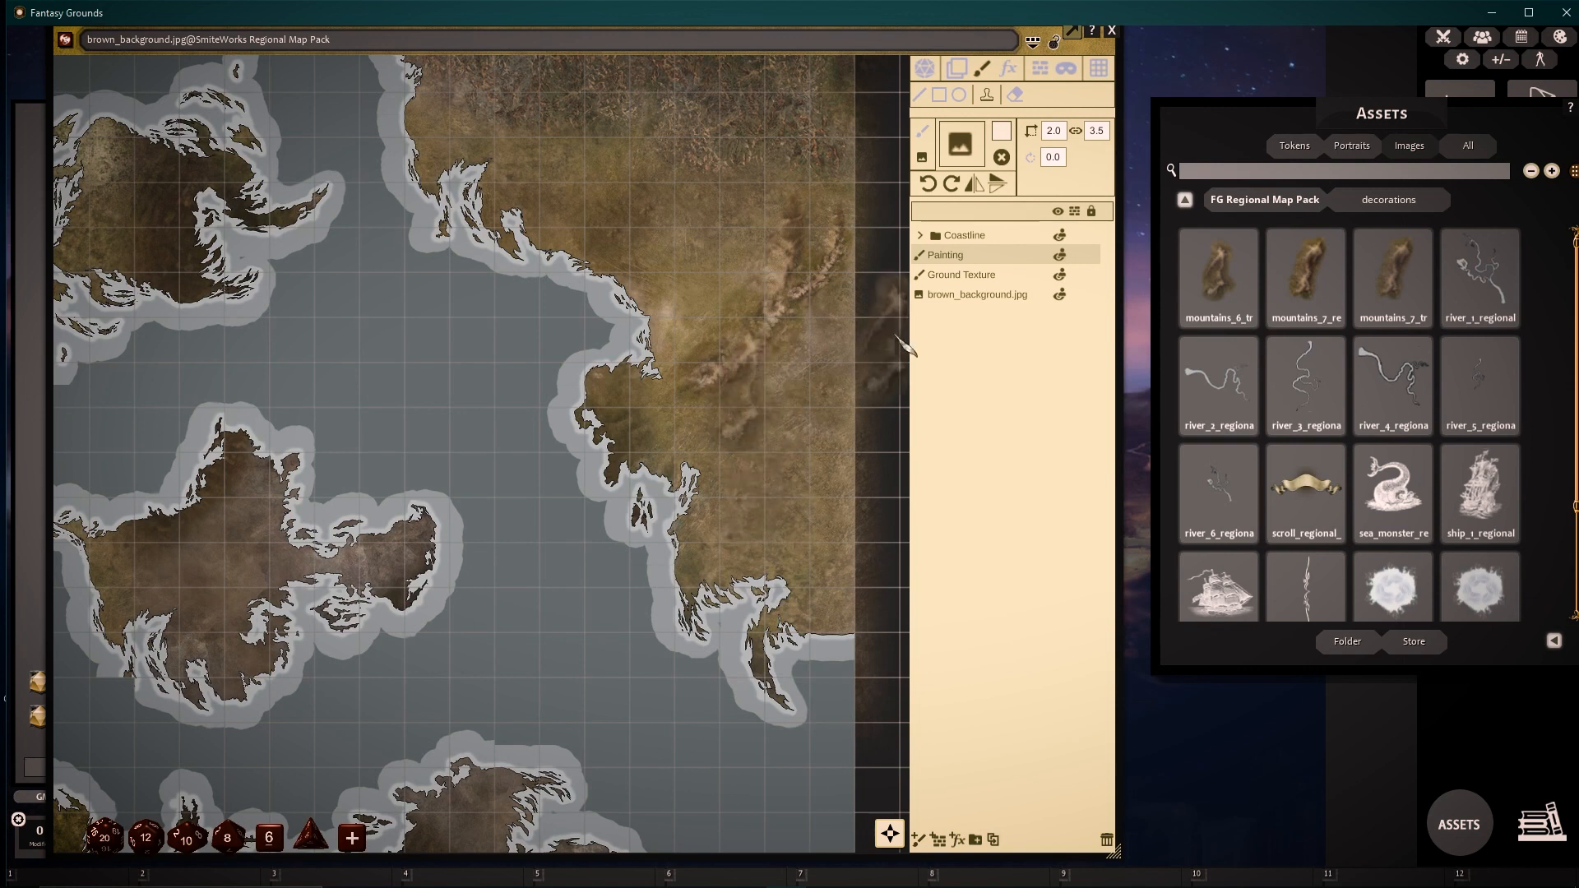
left_click(952, 186)
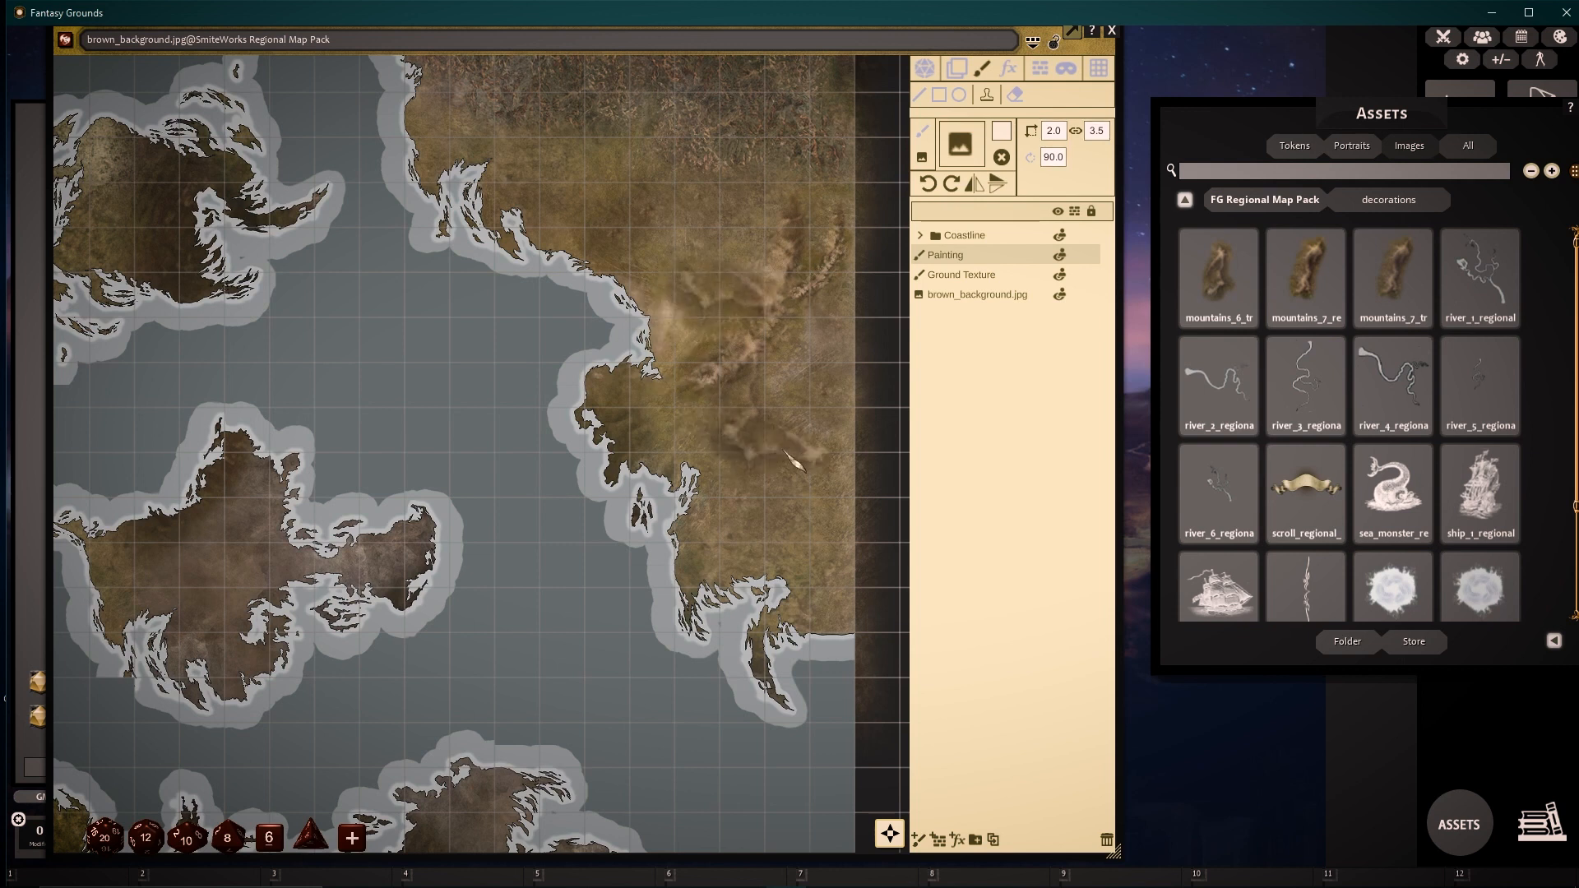
scroll(706, 333, "down", 3)
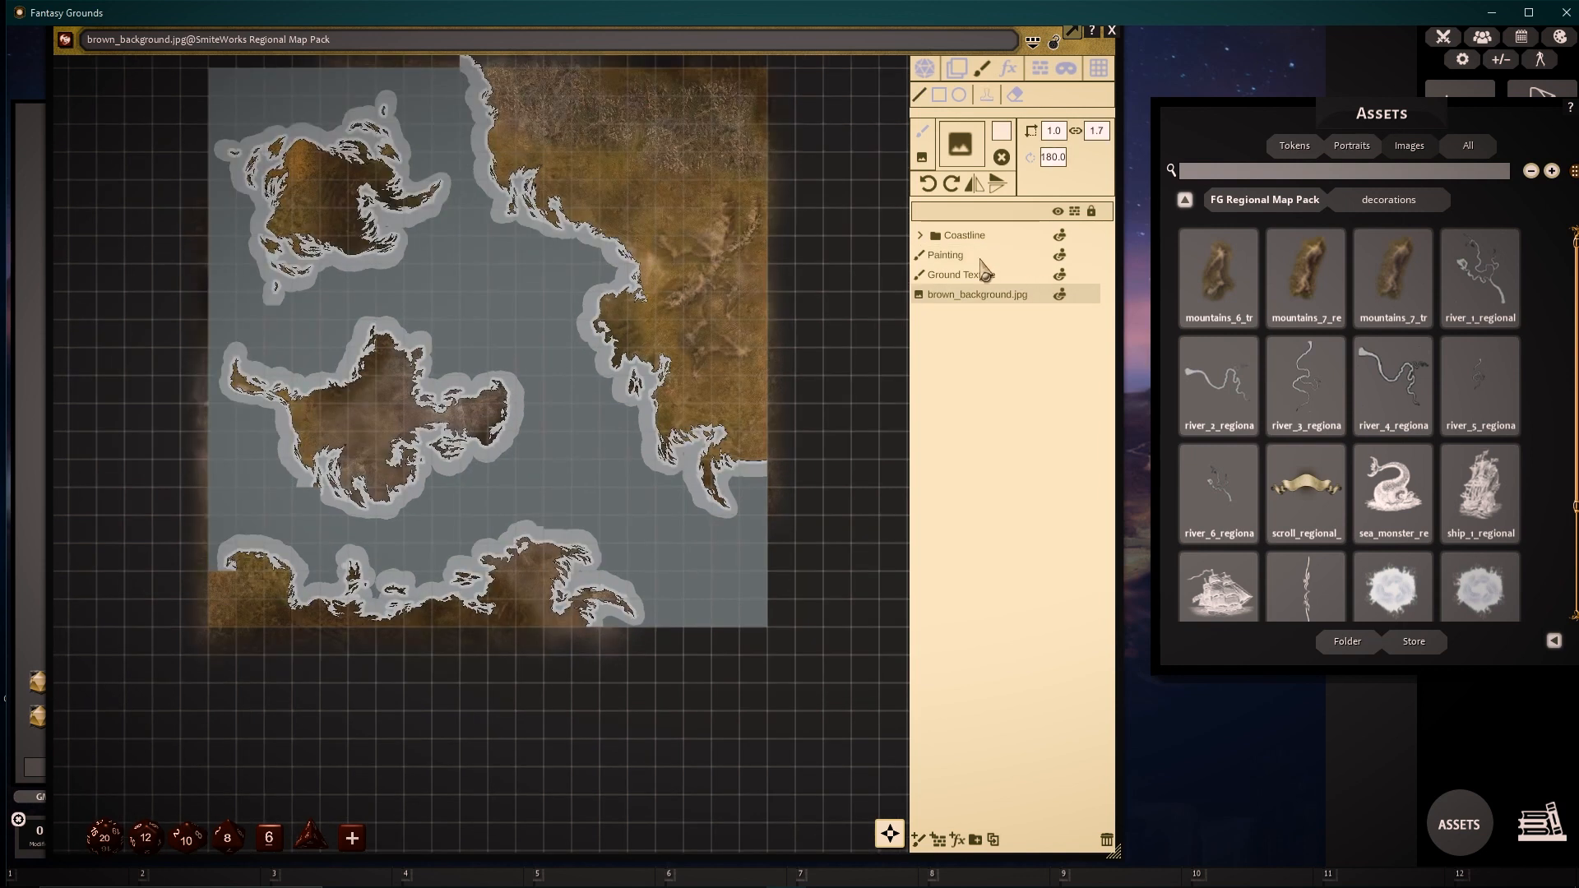
- Rename the mountain painting layer as Terrain
left_click(980, 257)
left_click(954, 258)
left_click(978, 258)
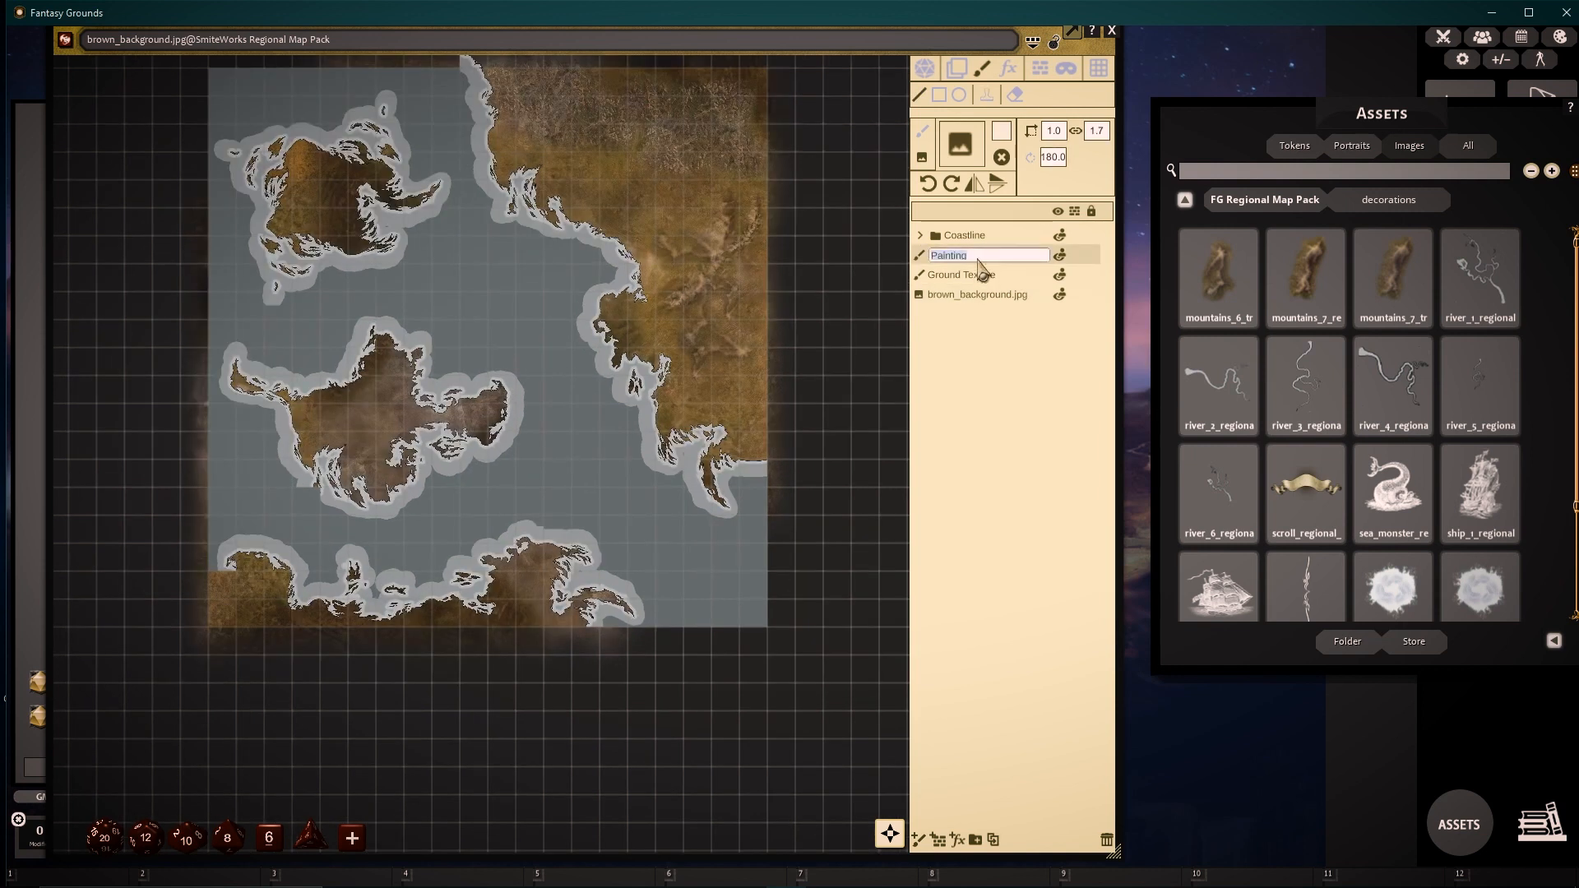
key("Return")
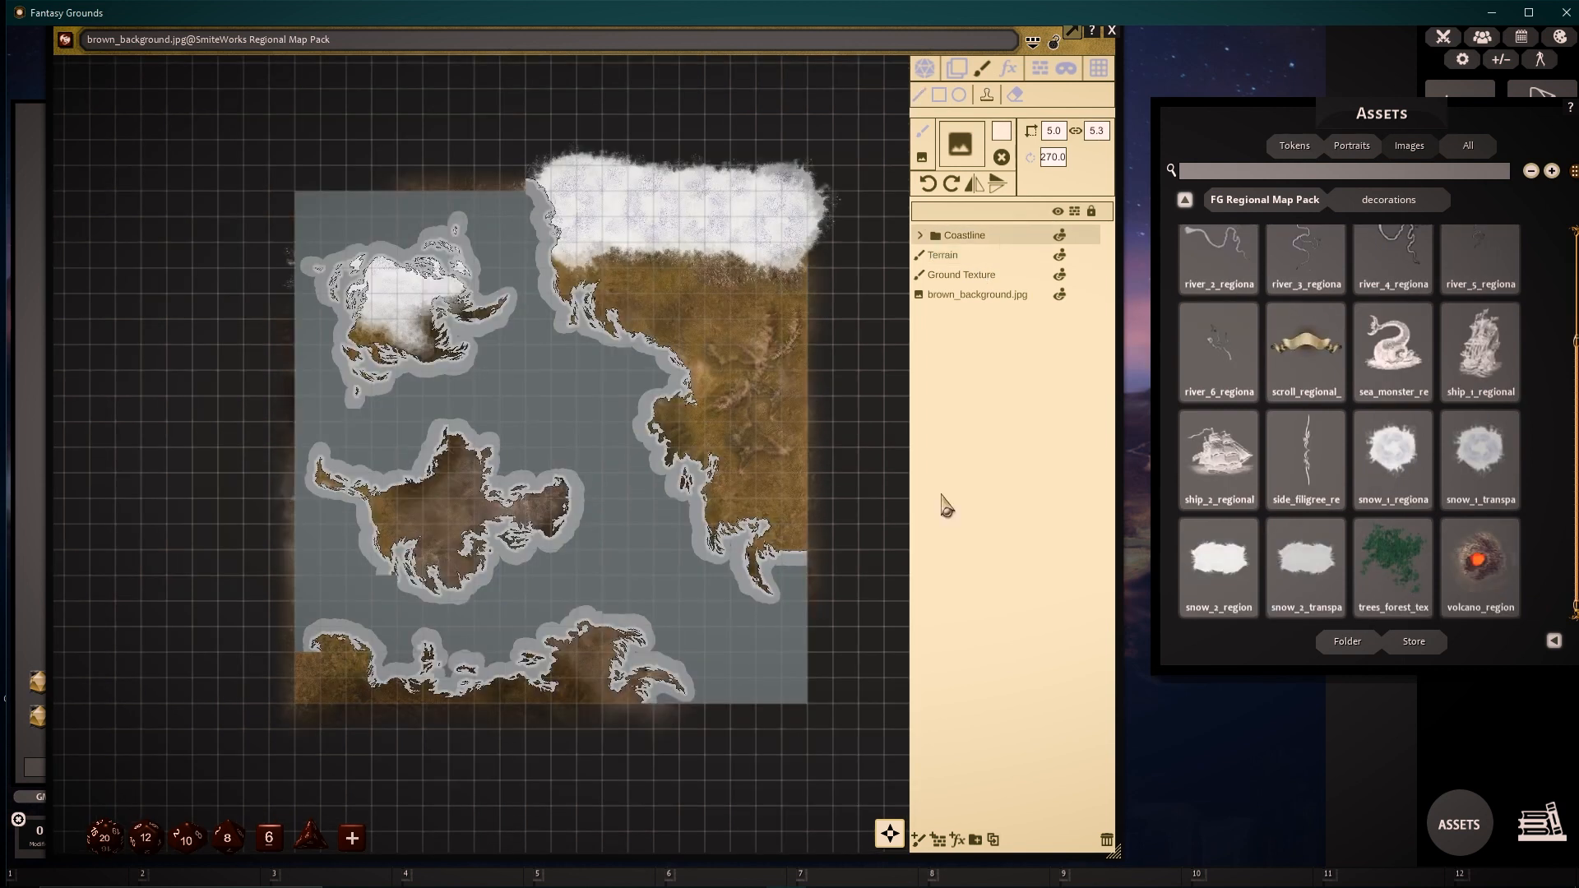
- Add a painting layer above the Coastline folder and name it Rivers and Lakes
left_click(920, 840)
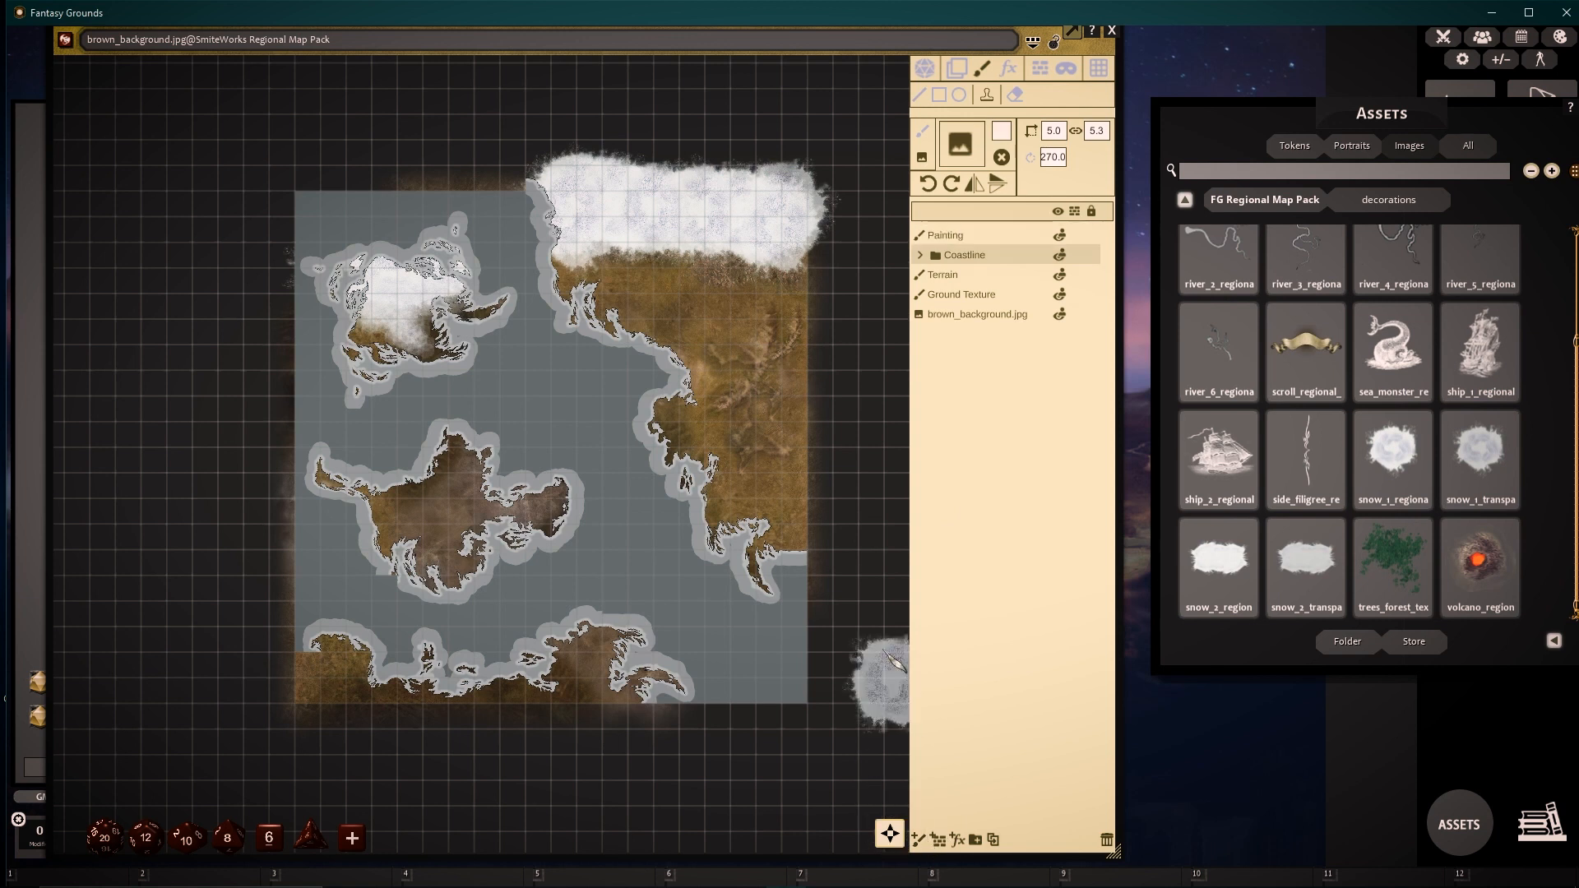
double_click(964, 233)
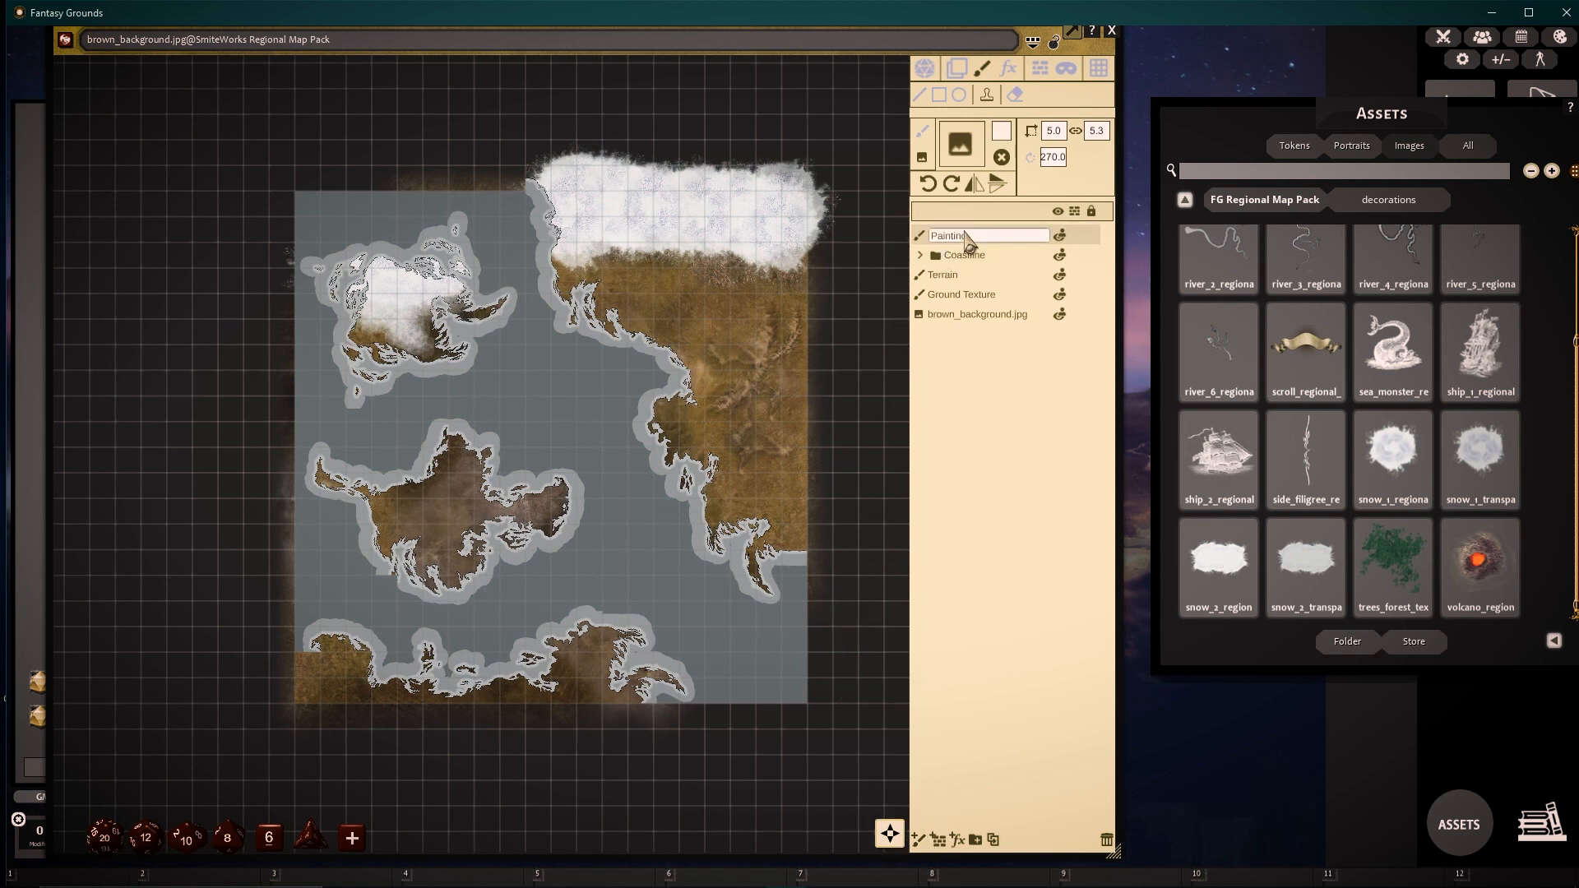
double_click(976, 236)
type("Rivers and Lak")
key("Return")
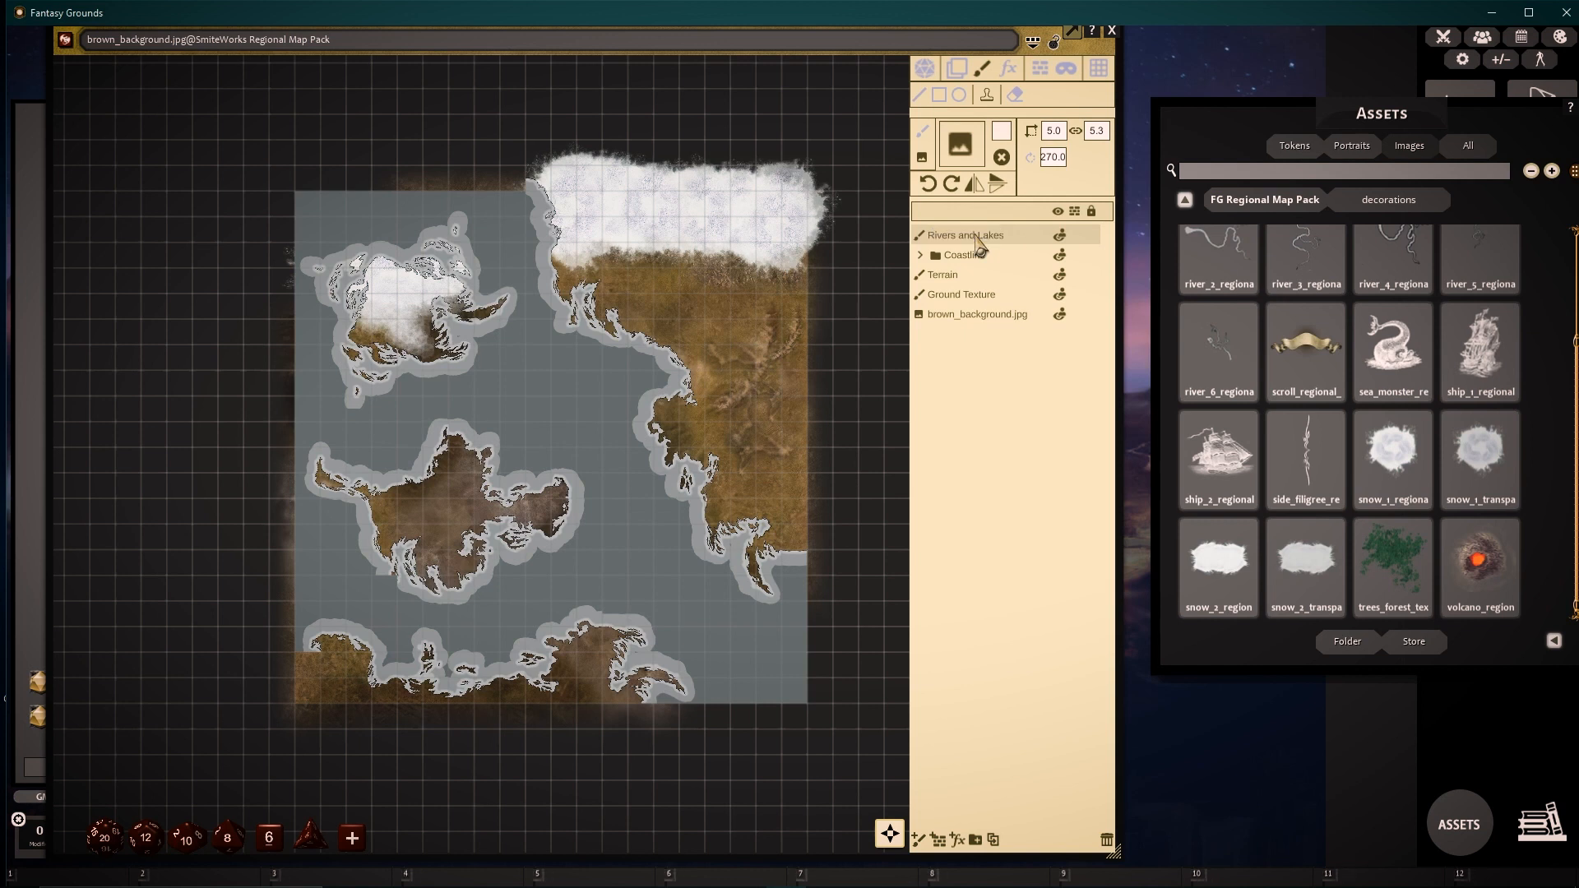
- Filter the map pack's decorations for "lake"
scroll(1217, 263, "down", 1)
left_click(1213, 170)
type("lak")
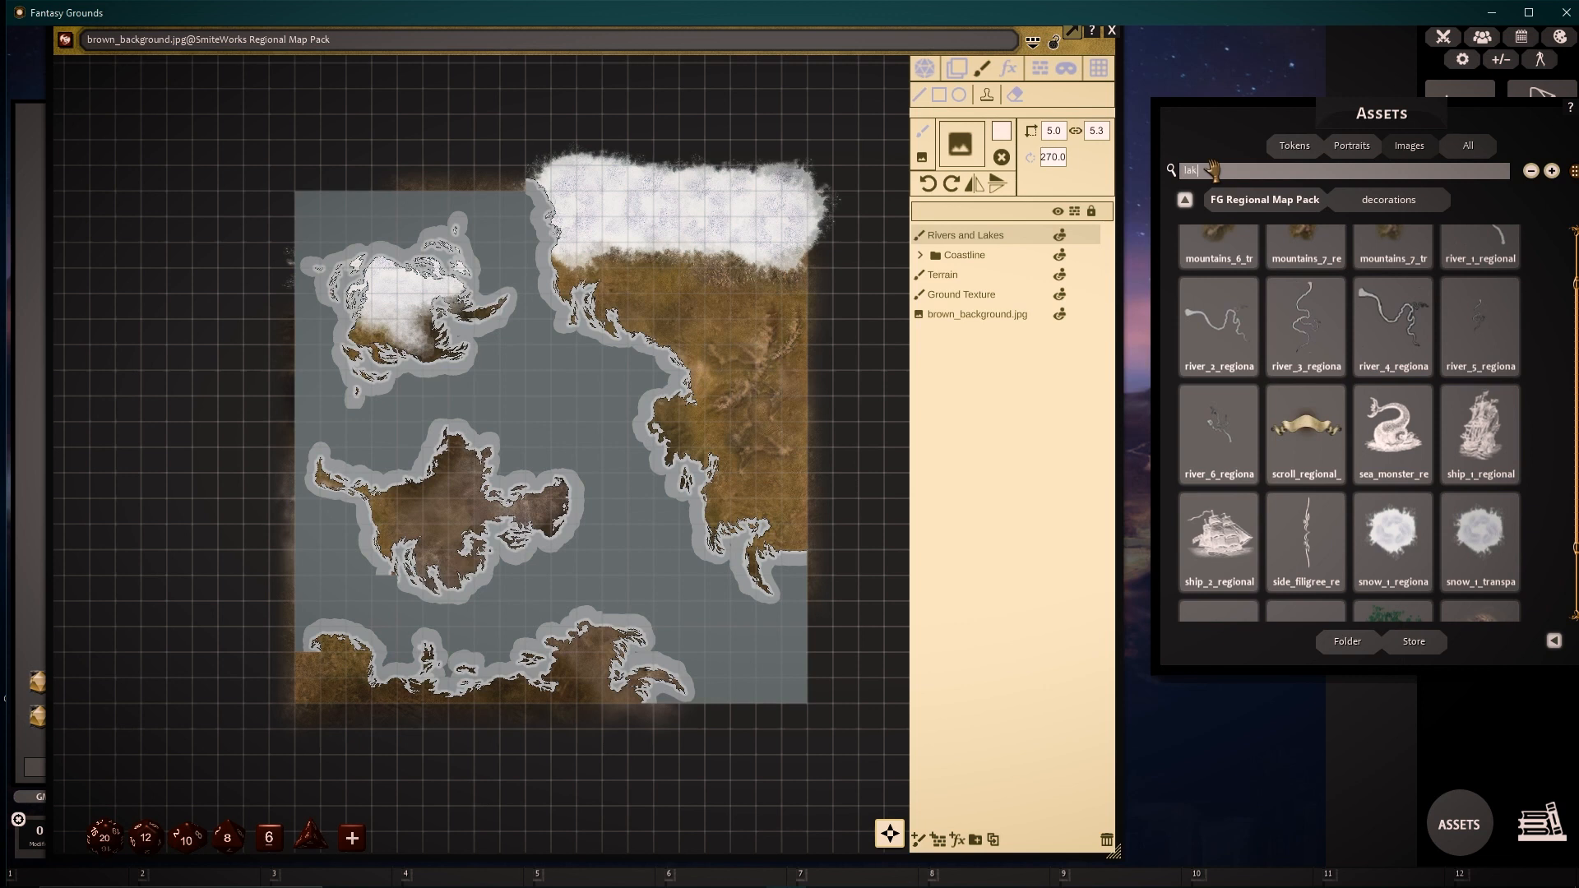
type("e")
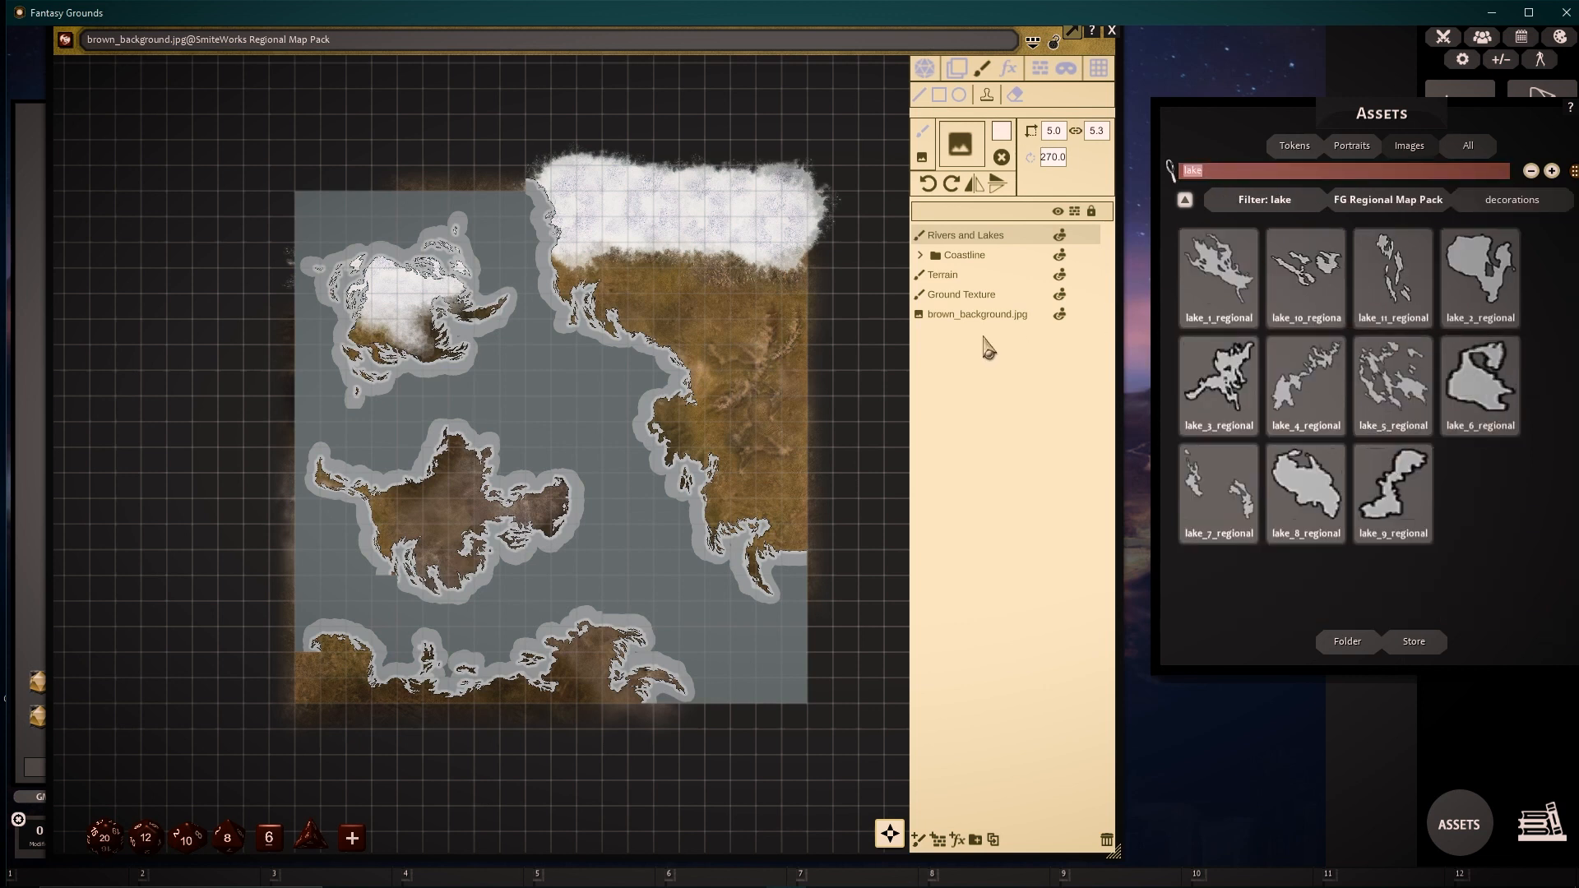
- Load the lake_5 decoration, set its width to 2 and stamp it on the northern mainland below the snow
left_click_drag(1410, 387, 967, 148)
scroll(765, 313, "up", 8)
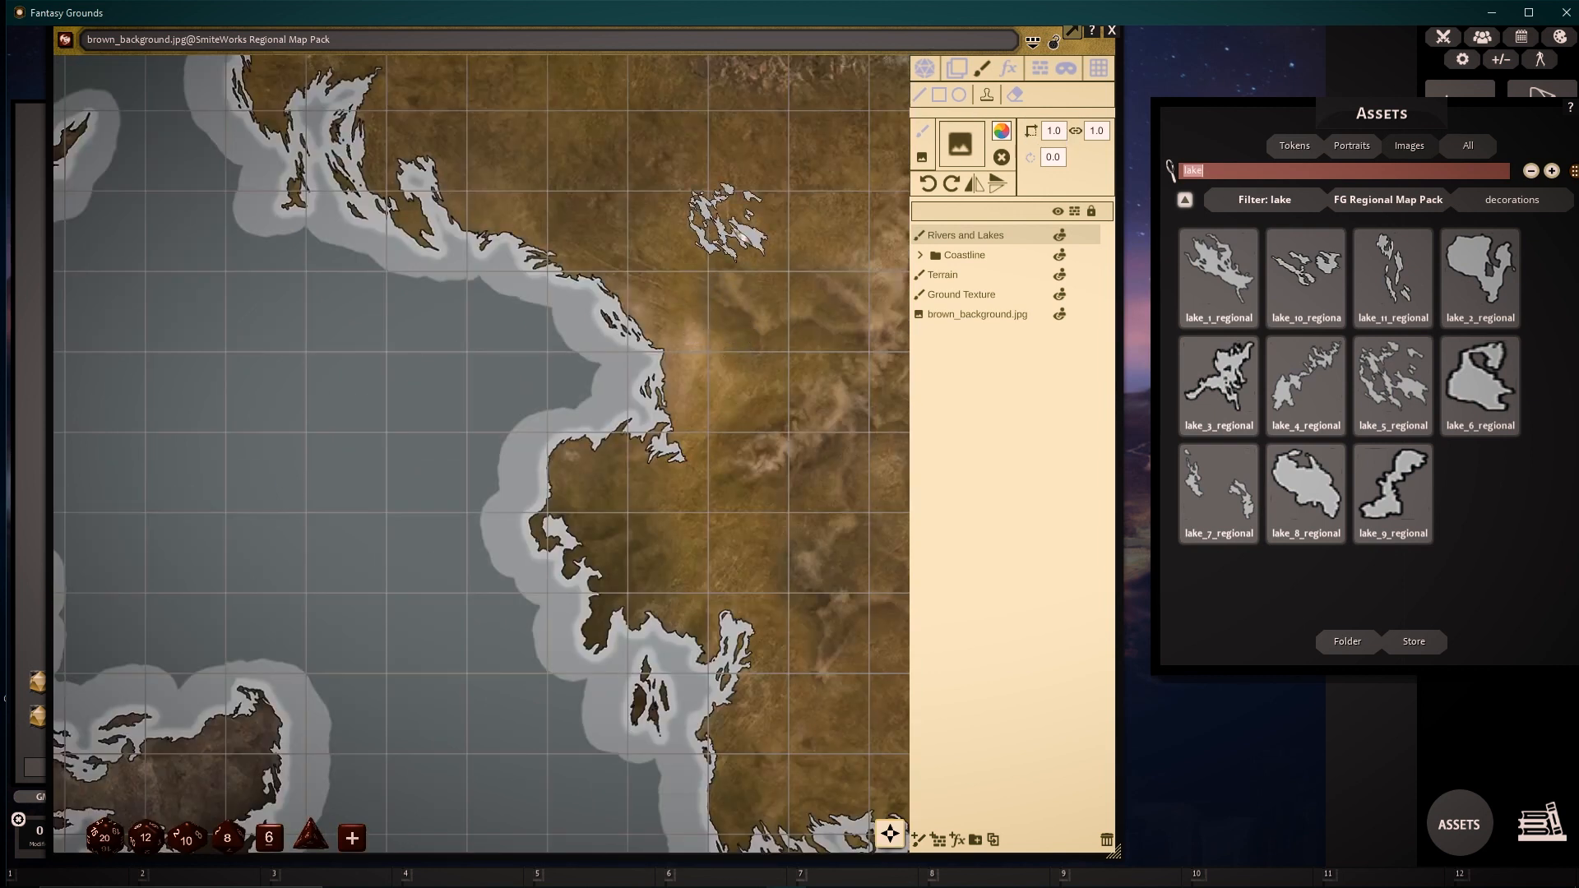
scroll(743, 238, "down", 3)
left_click(1055, 131)
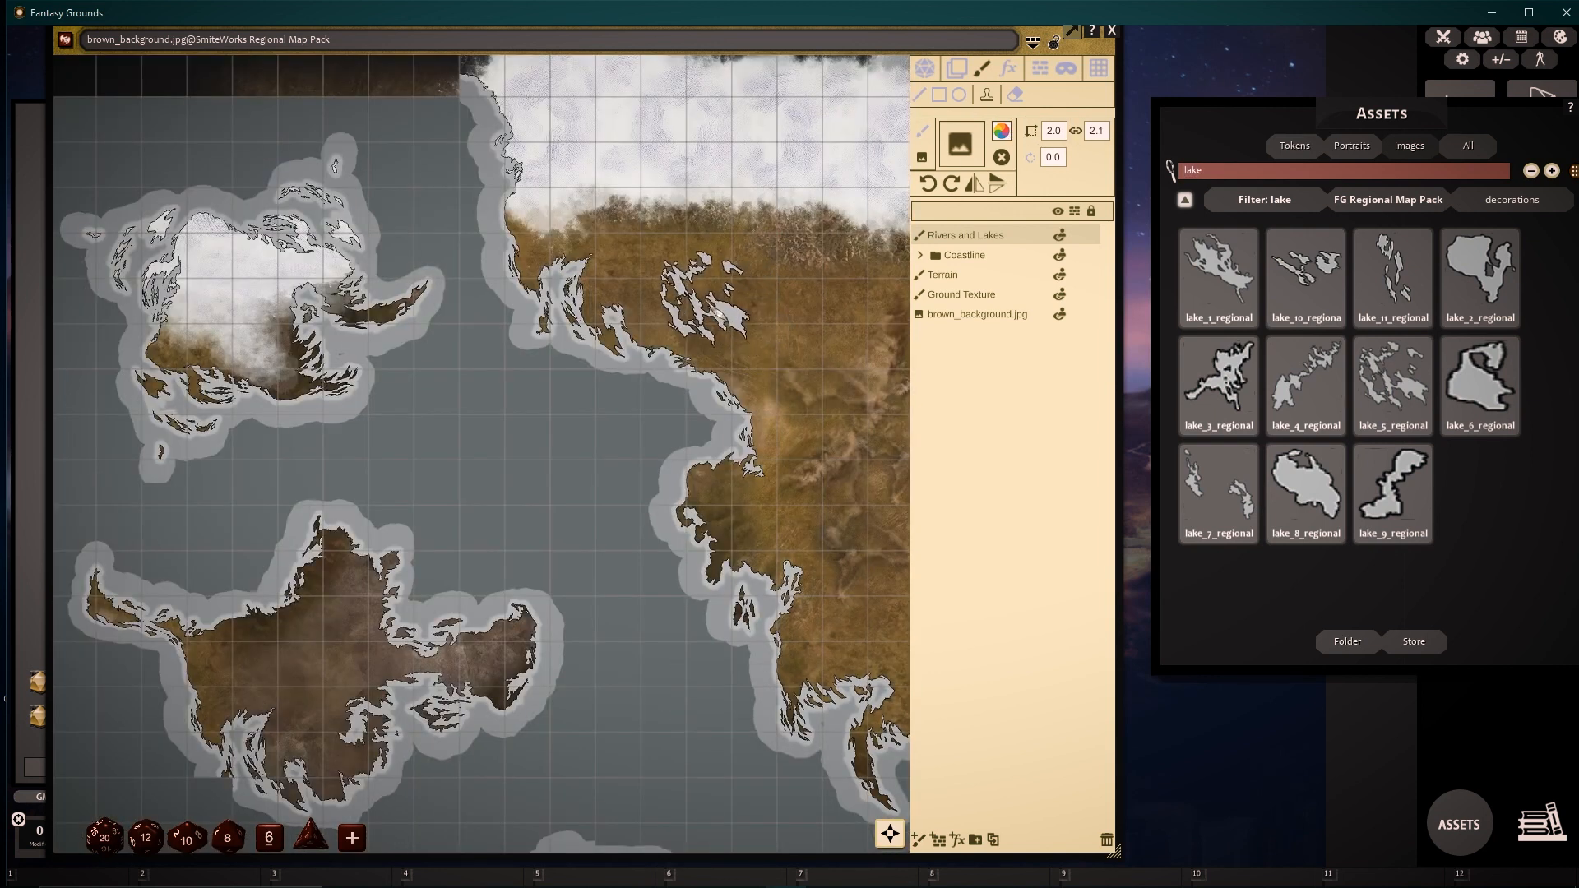
scroll(705, 315, "down", 2)
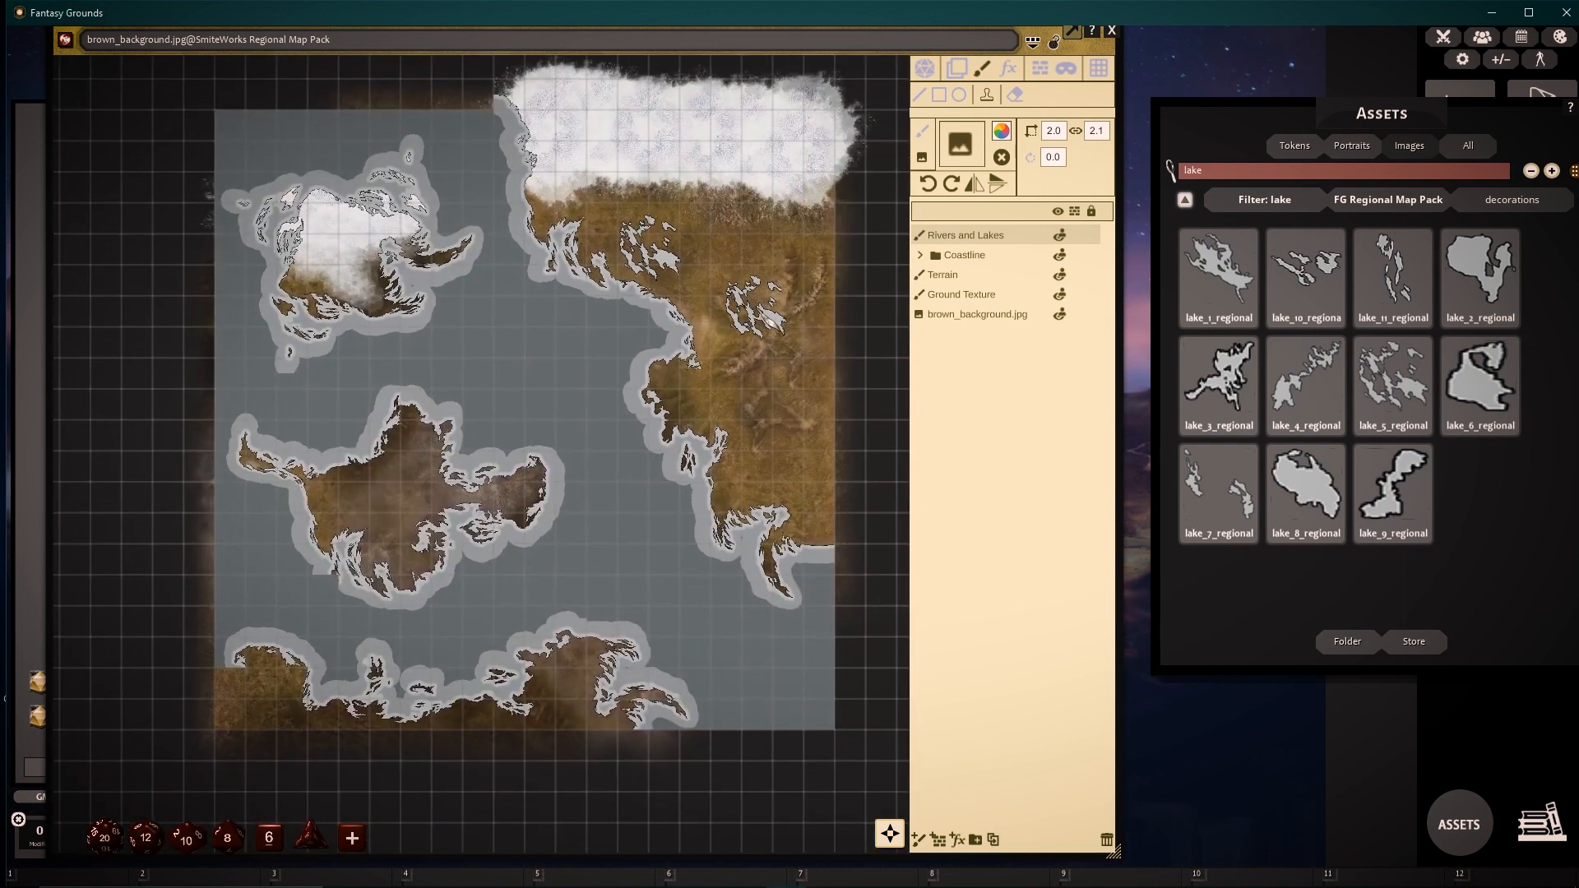
- Load the lake_3 decoration, set its width to 0.7 and stamp small lakes on the northern and eastern mainland
left_click_drag(1227, 387, 964, 148)
scroll(709, 274, "up", 4)
scroll(699, 234, "down", 3)
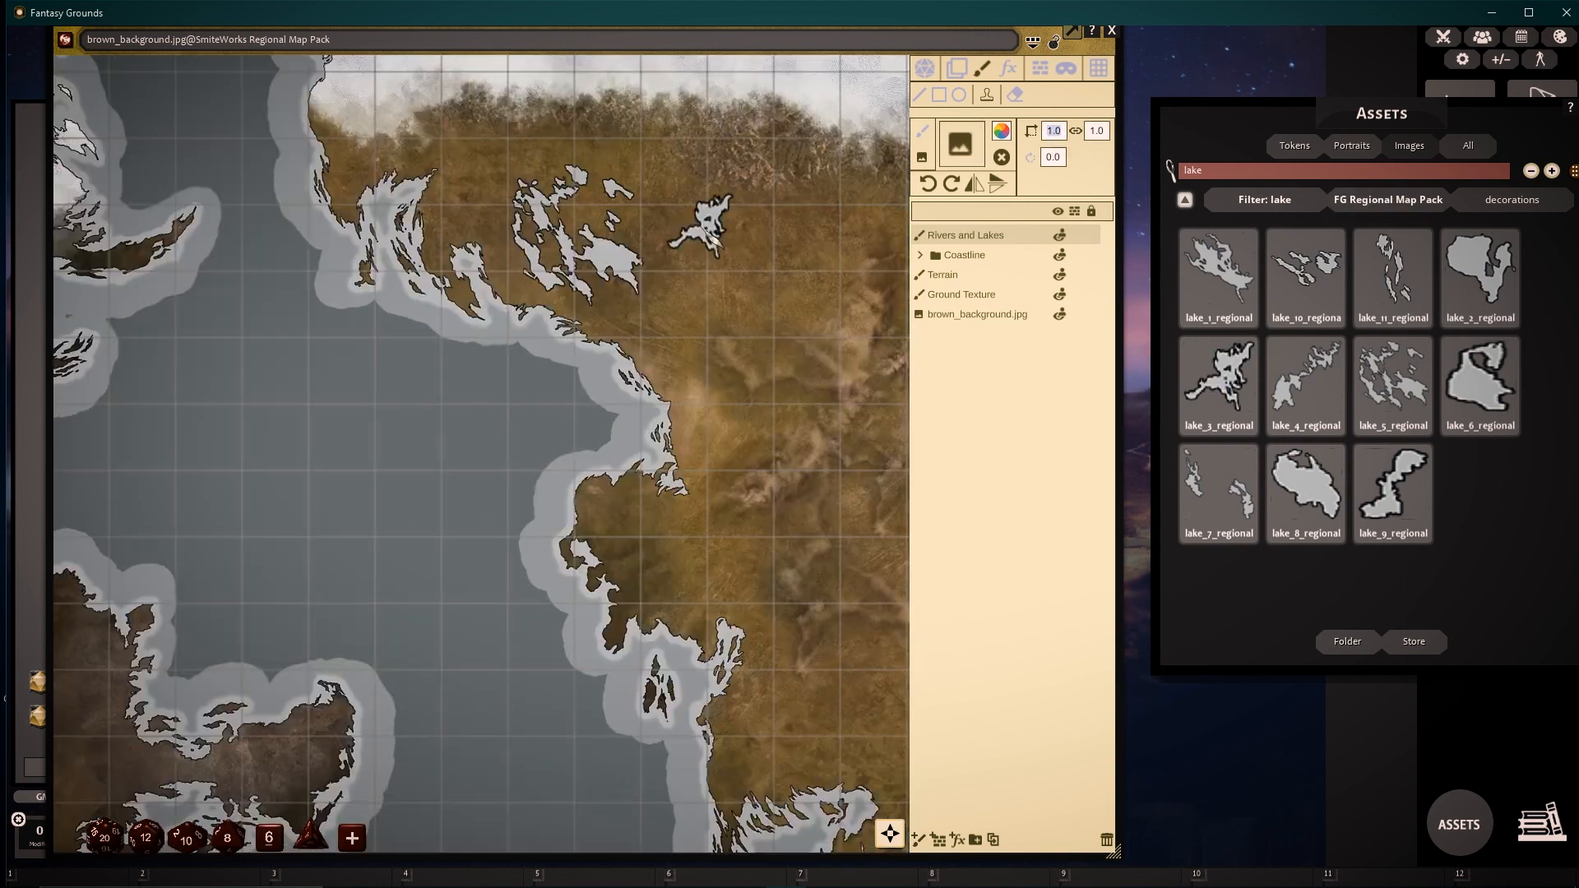
scroll(775, 234, "down", 2)
left_click(694, 288)
scroll(745, 337, "down", 3)
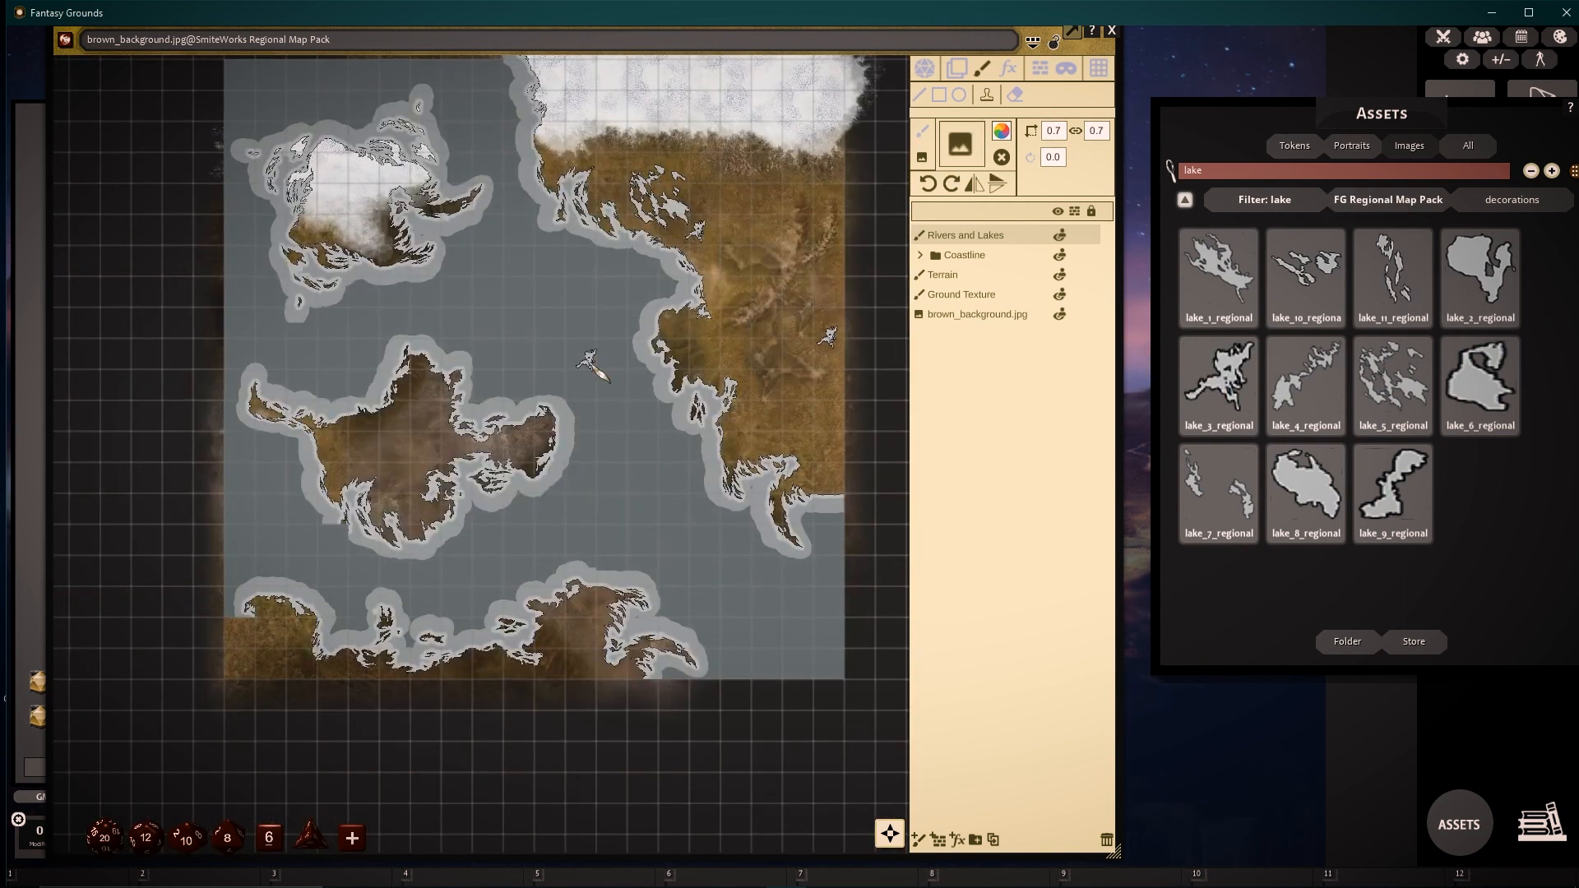
- Load the lake_11 decoration and stamp it 1 by 2 on the southeastern mainland
left_click_drag(1394, 275, 963, 147)
scroll(809, 321, "up", 2)
scroll(807, 277, "up", 1)
scroll(1054, 134, "up", 2)
scroll(1053, 135, "down", 1)
scroll(687, 272, "down", 5)
left_click(836, 410)
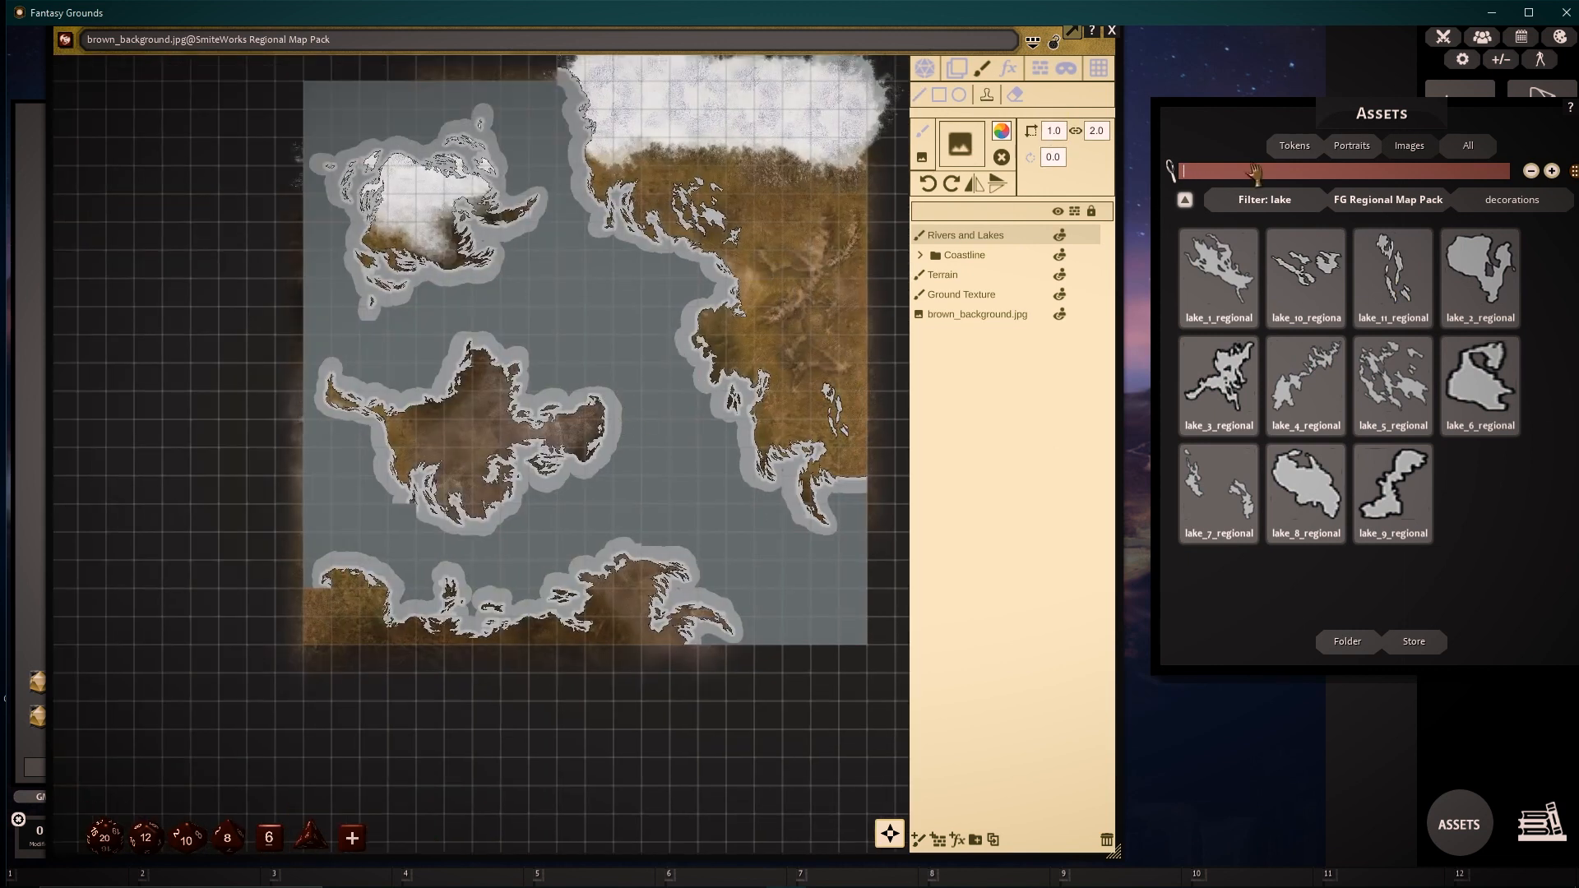
- Filter the decorations for "river" and stamp a 3 by 3 river running inland from the mainland's western coast
key("Return")
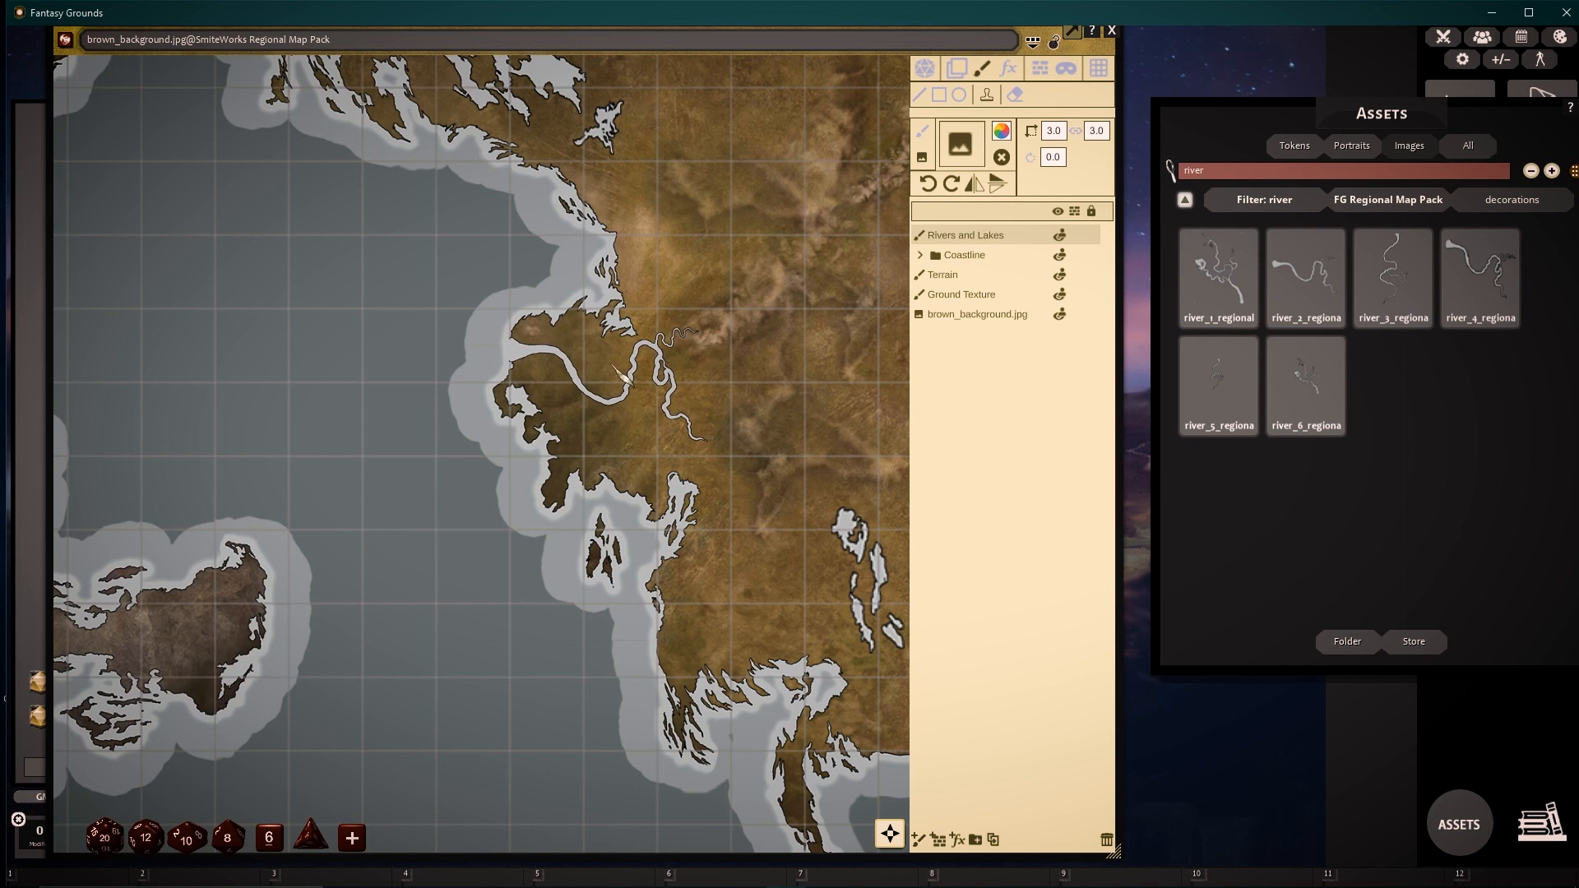
left_click(624, 378)
scroll(752, 267, "down", 5)
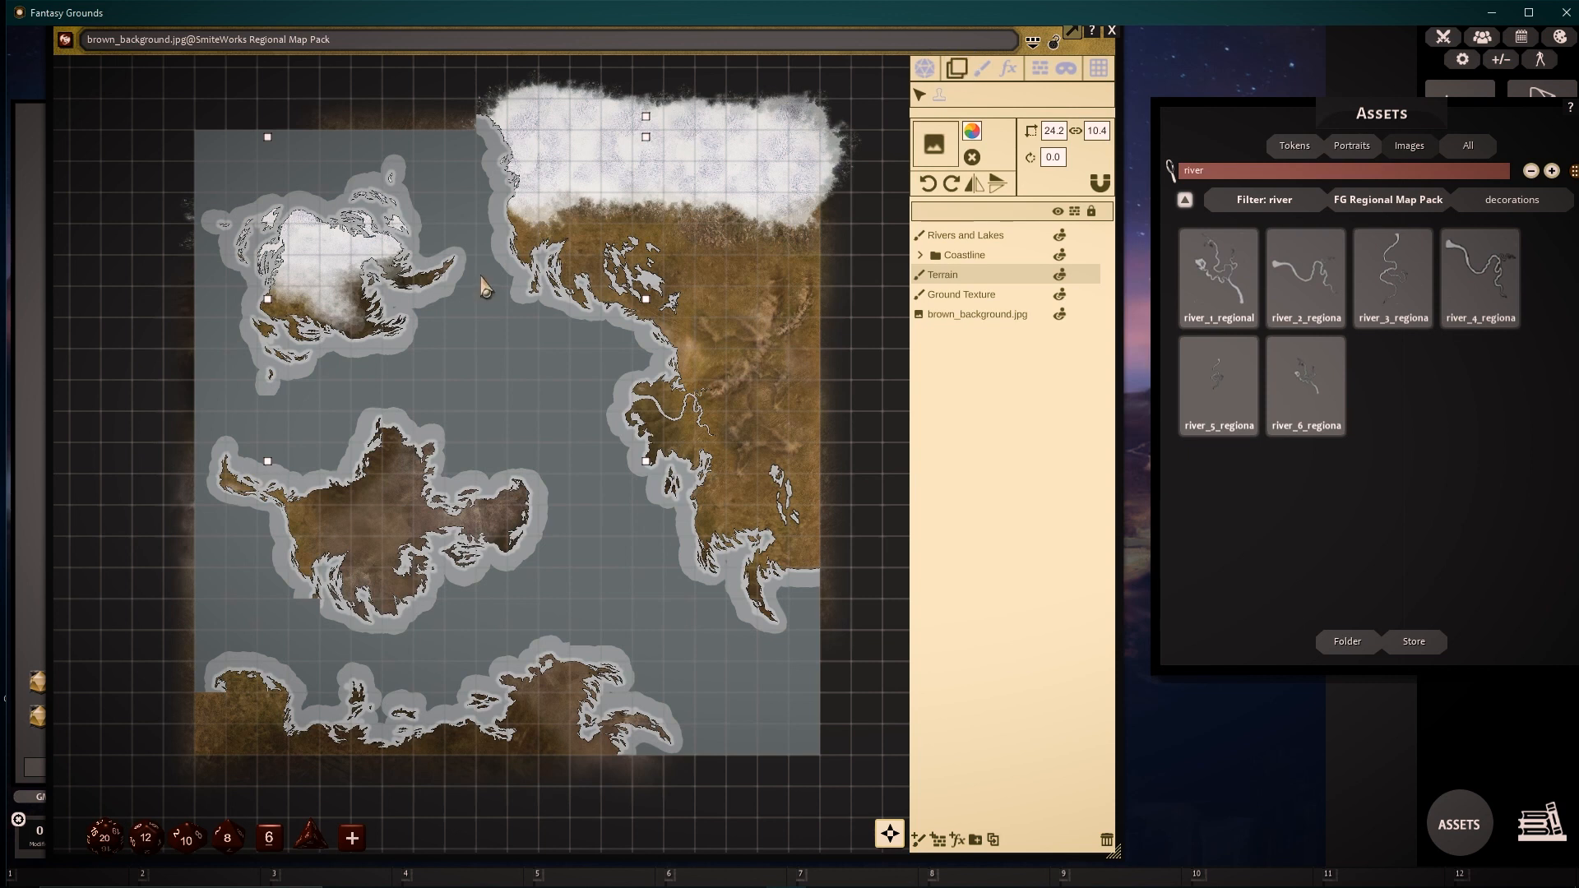
- Nudge the whole Terrain layer up and down beneath the coastline, leaving it shifted slightly south
key("Down")
key("Up")
key("Down")
key("Up")
key("Down")
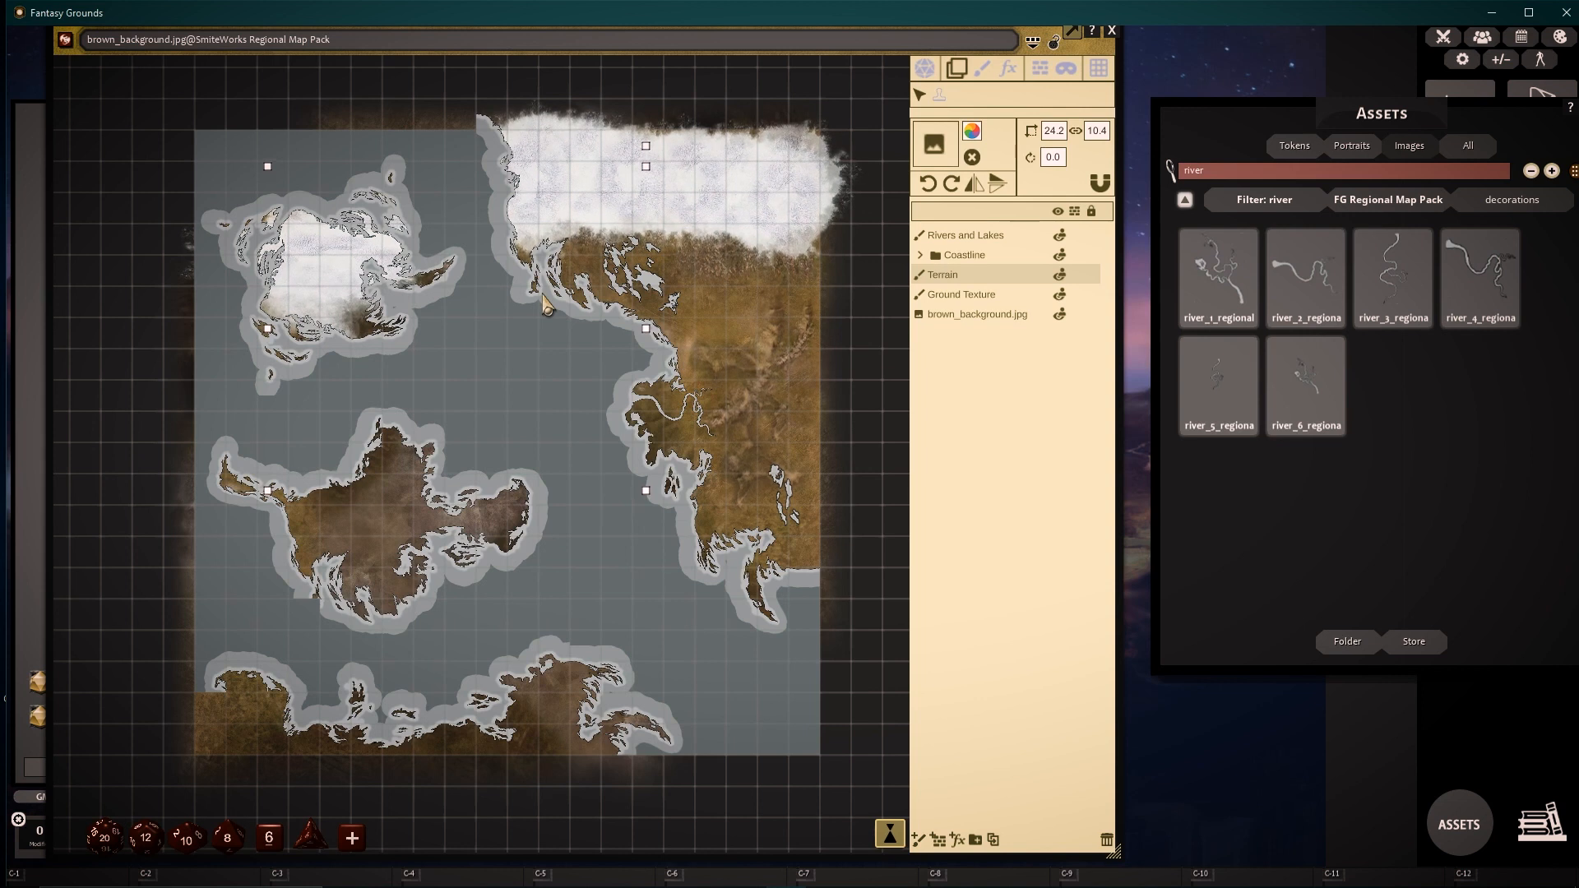
left_click_drag(543, 295, 543, 285)
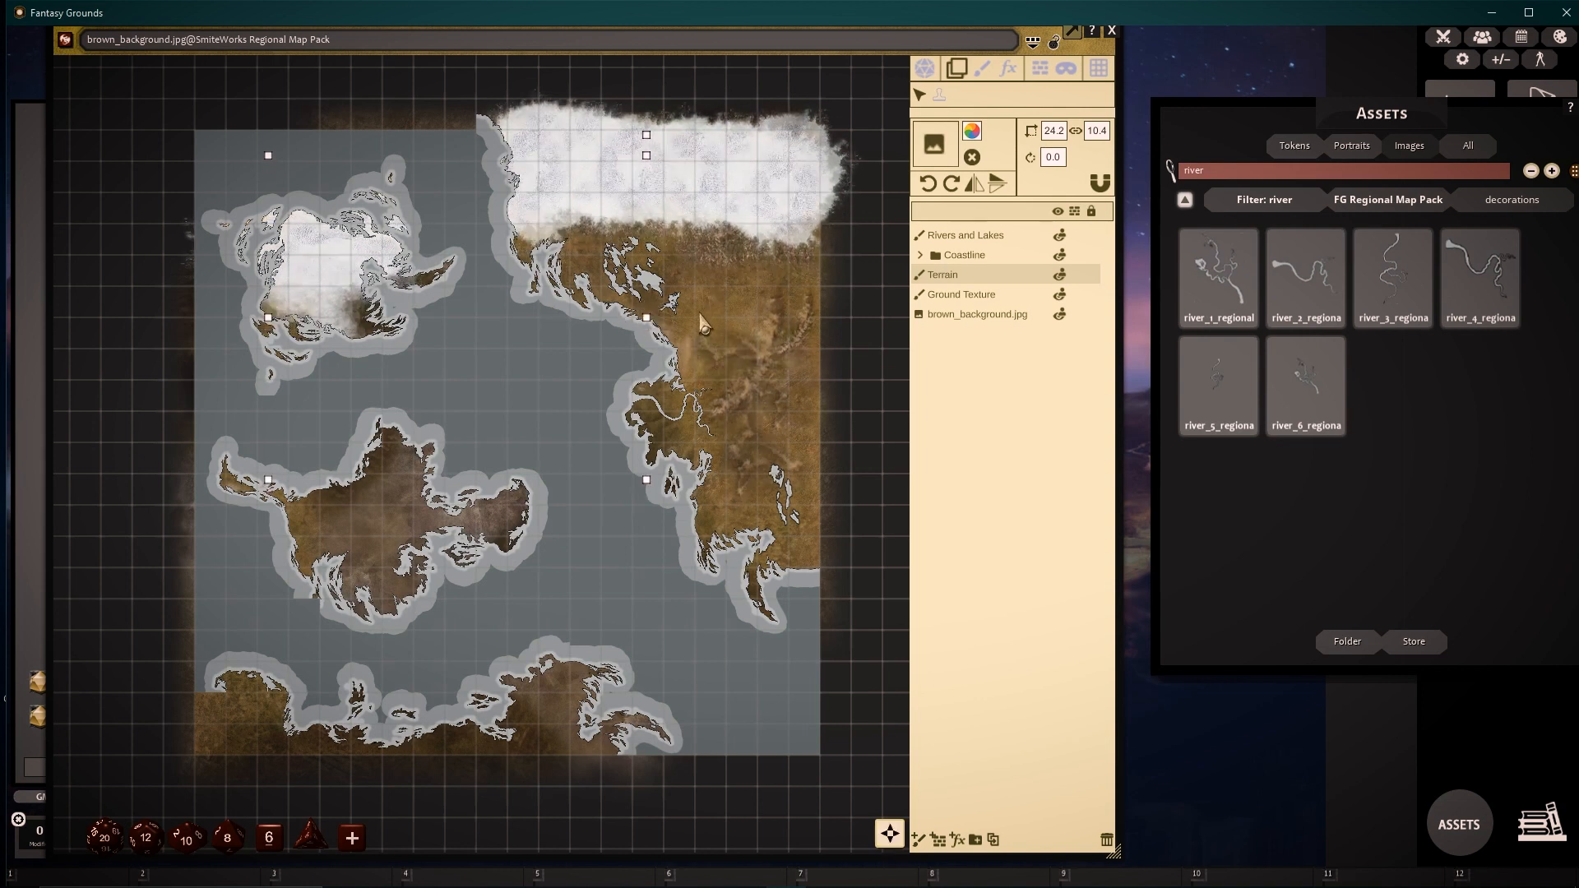
left_click_drag(543, 383, 554, 363)
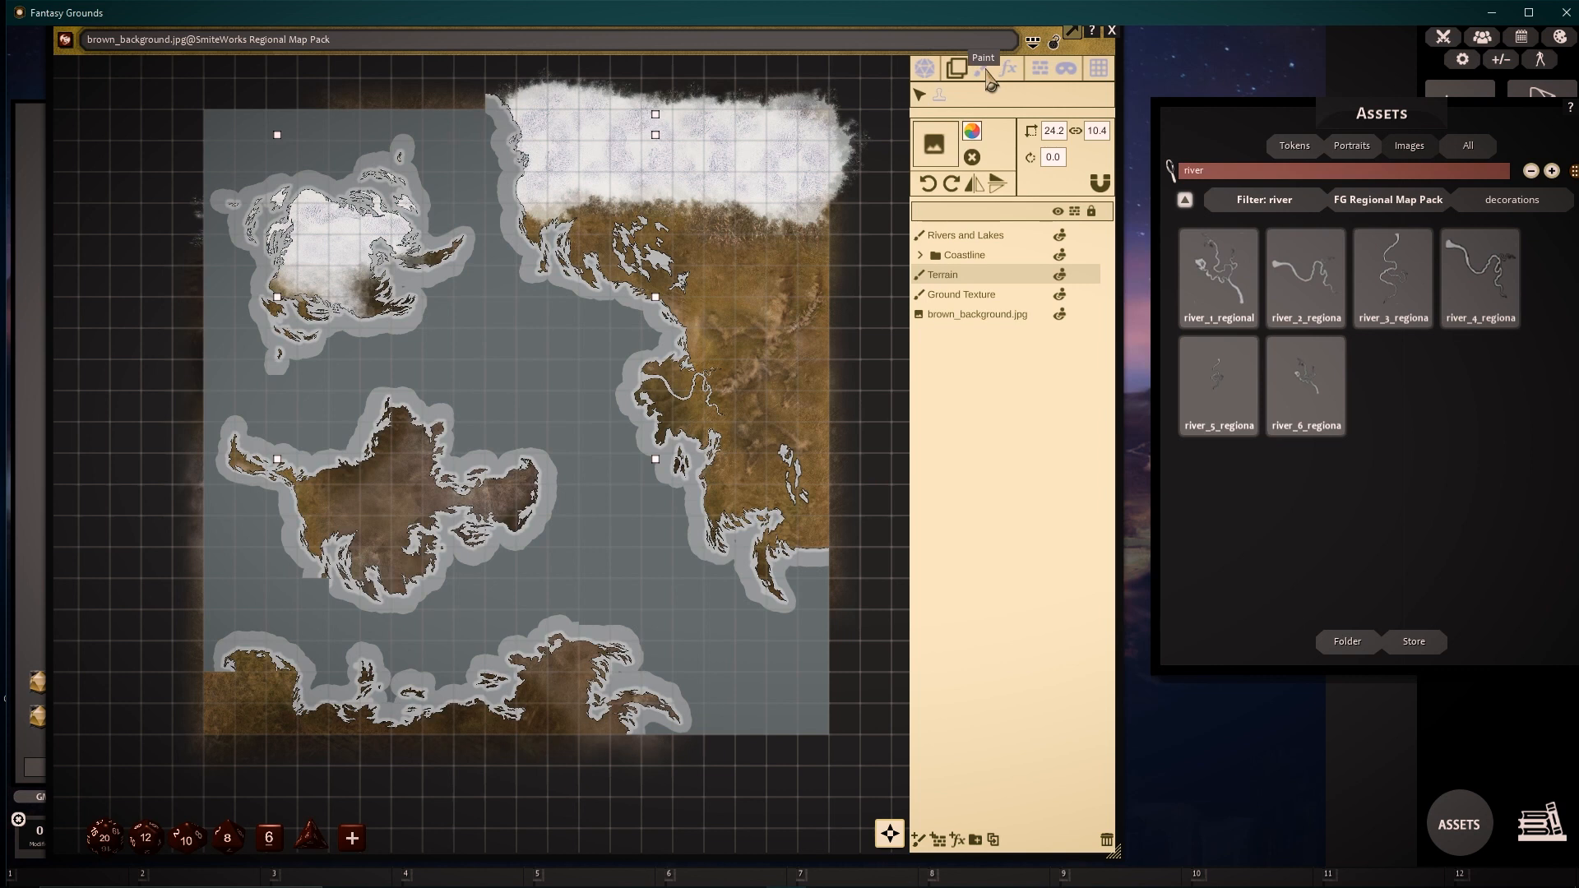
- Add two painting layers above Rivers and Lakes and rename the lower one as Textures
left_click(992, 236)
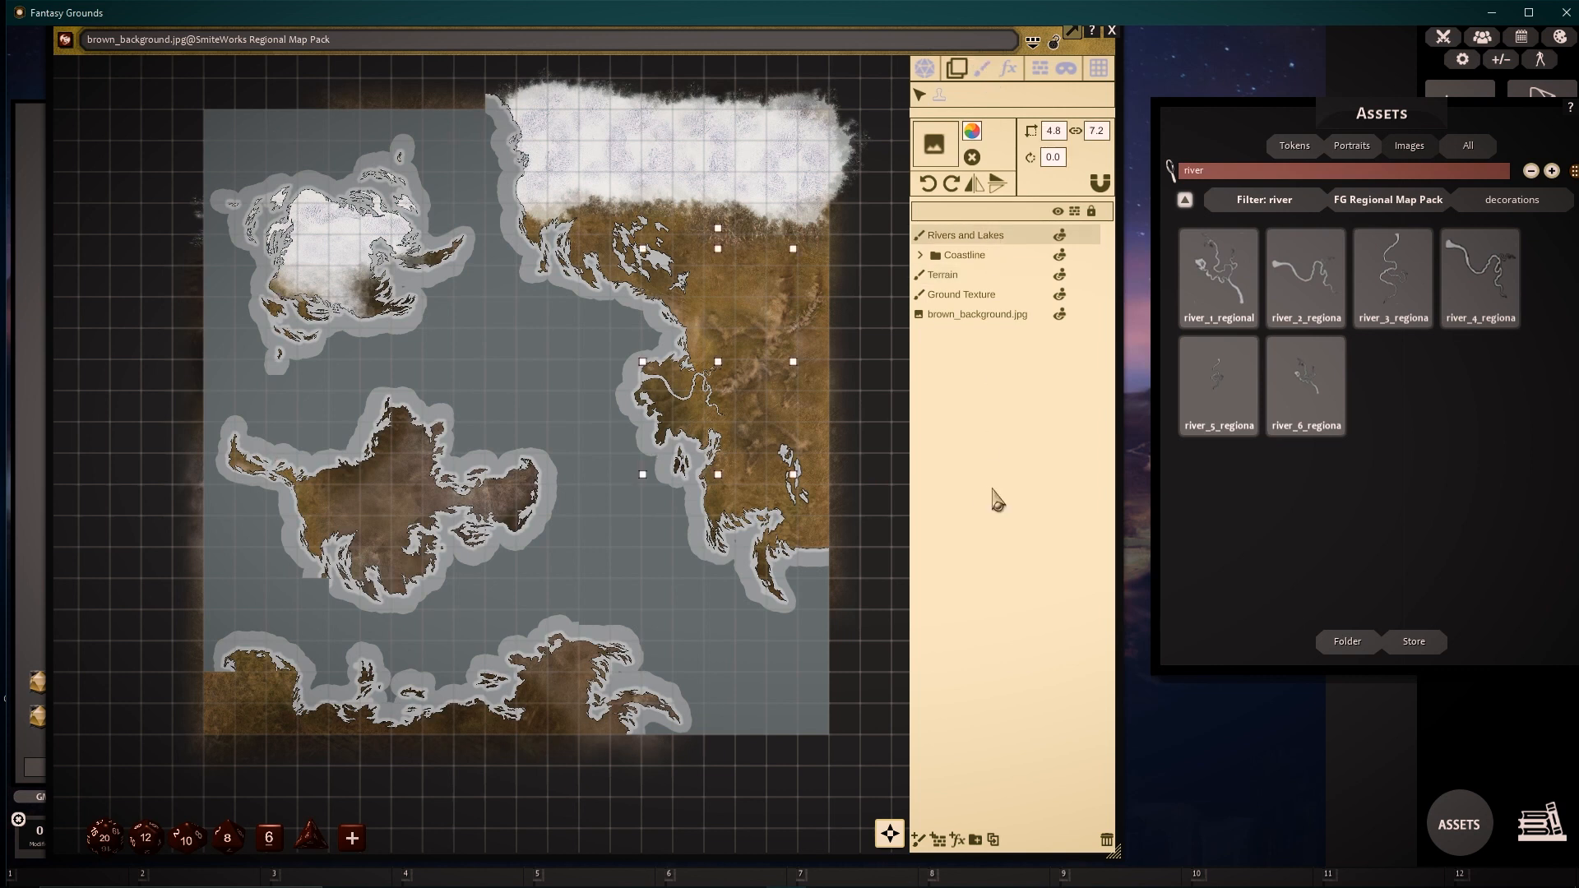
left_click(920, 841)
left_click(920, 840)
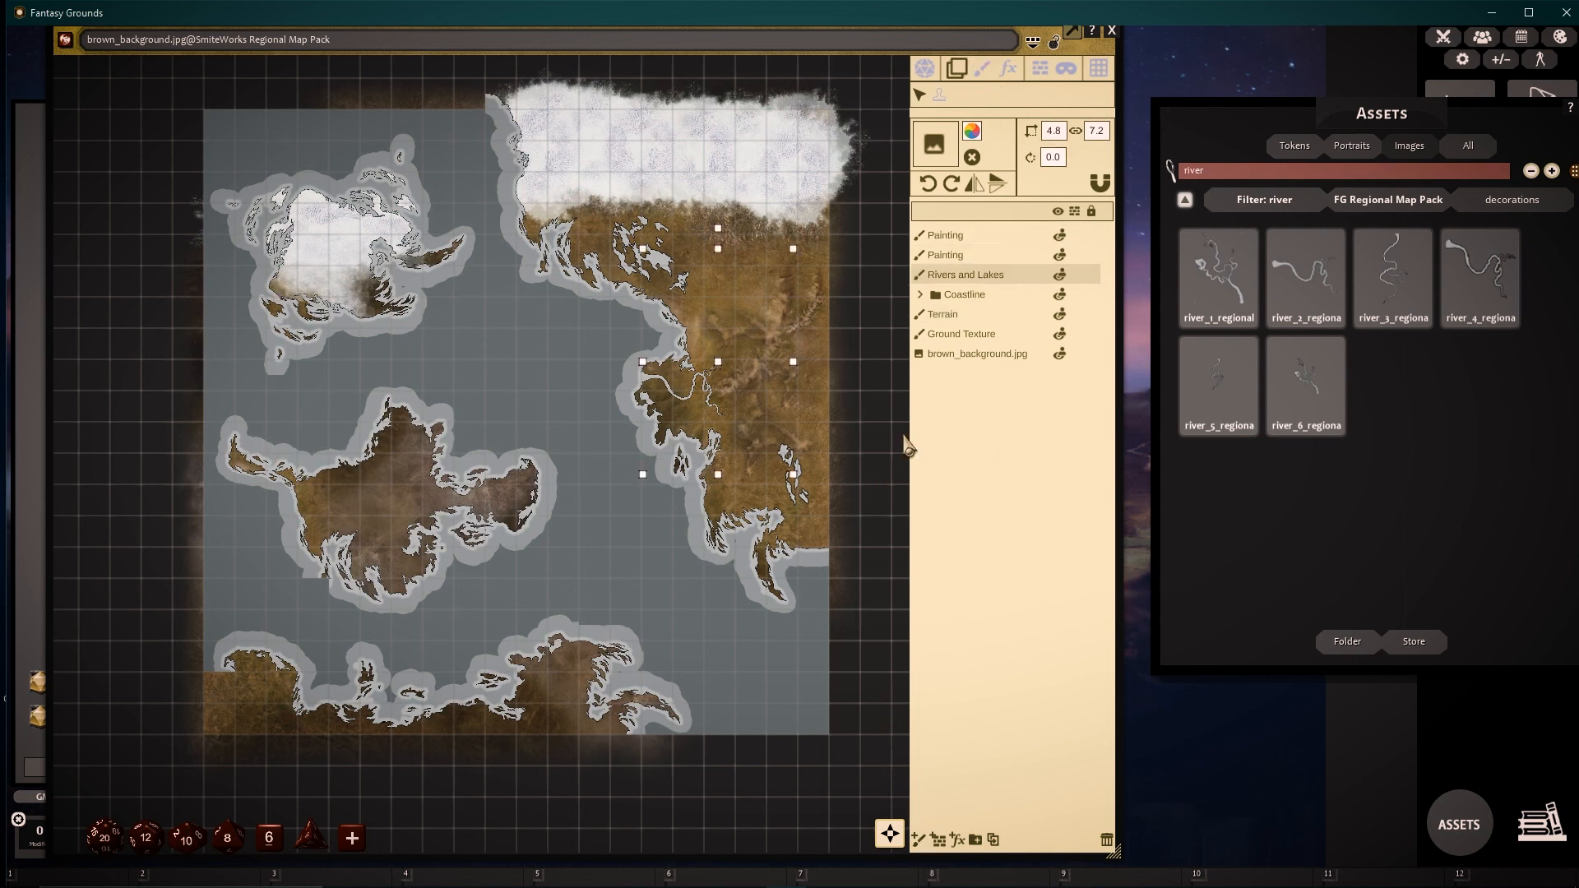
left_click(956, 256)
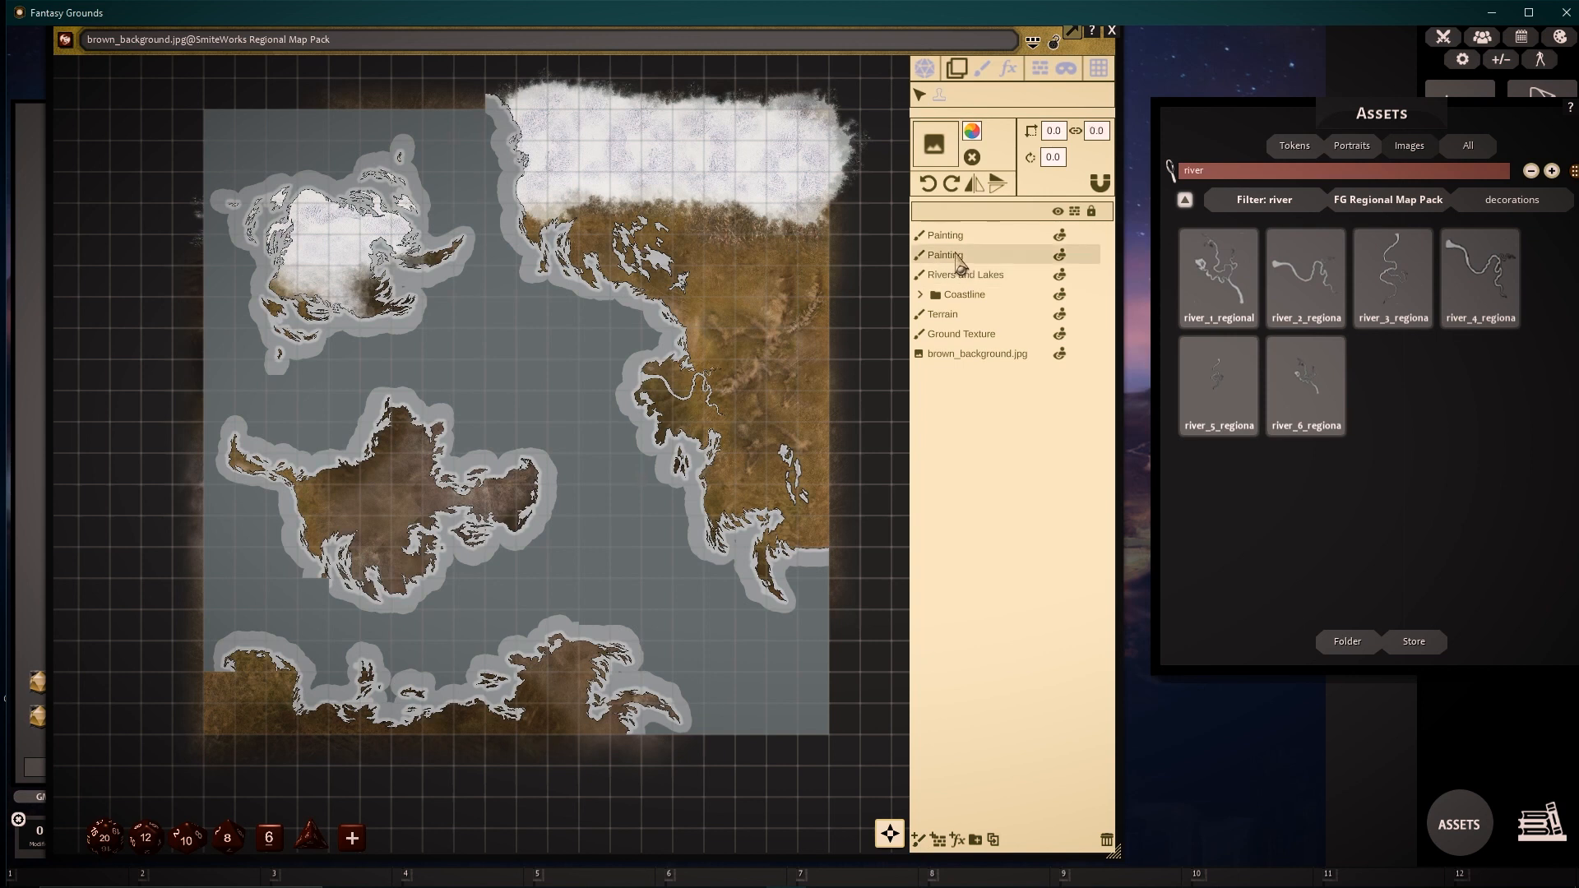
double_click(960, 259)
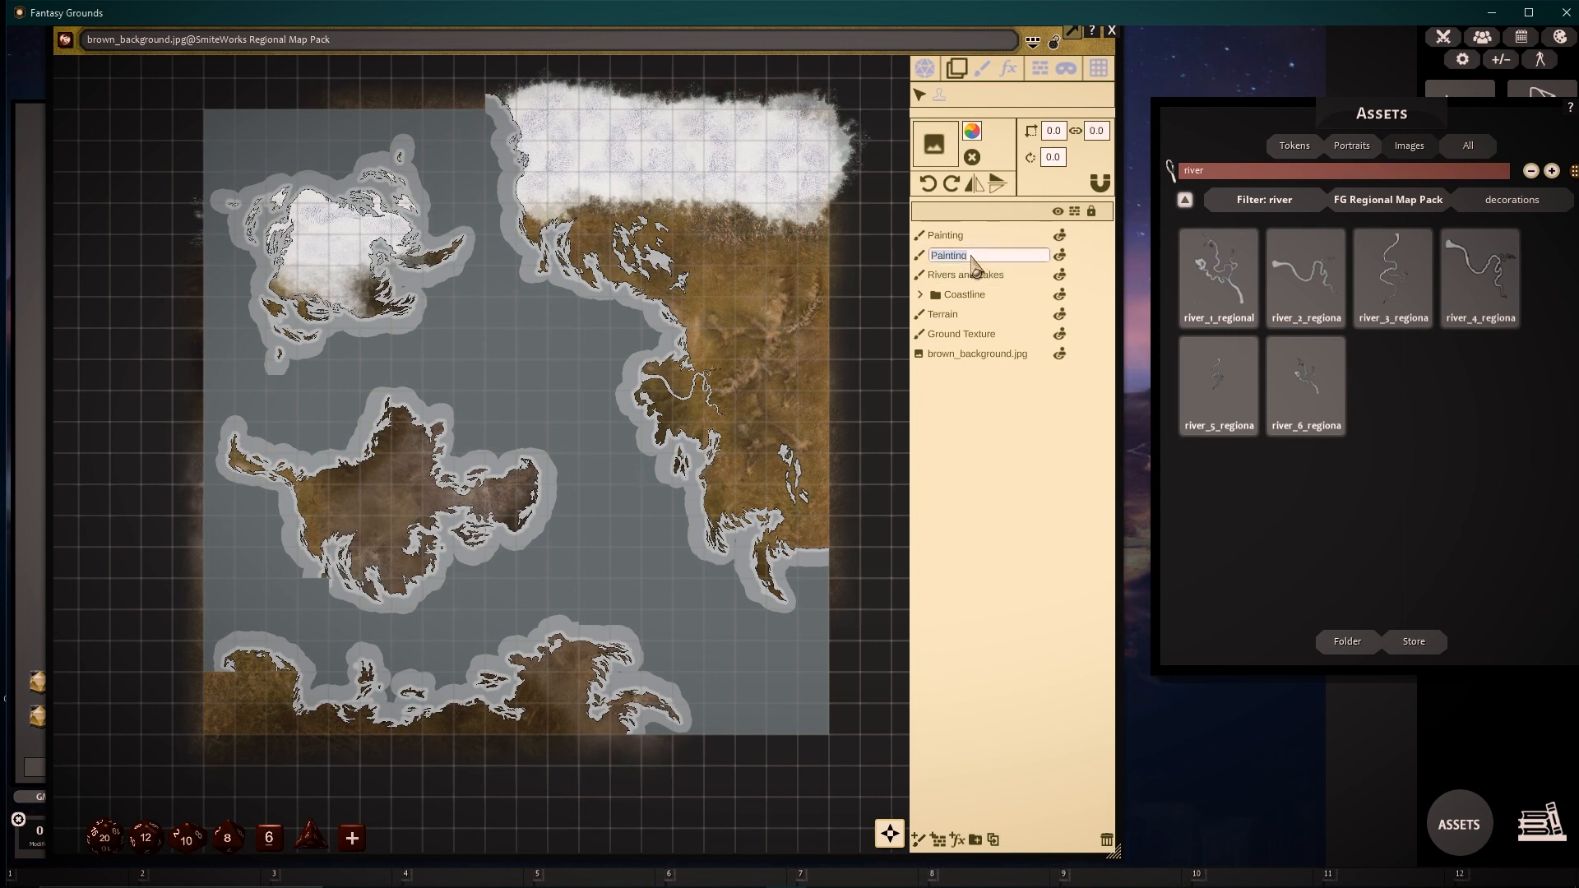
type("Textures")
key("Return")
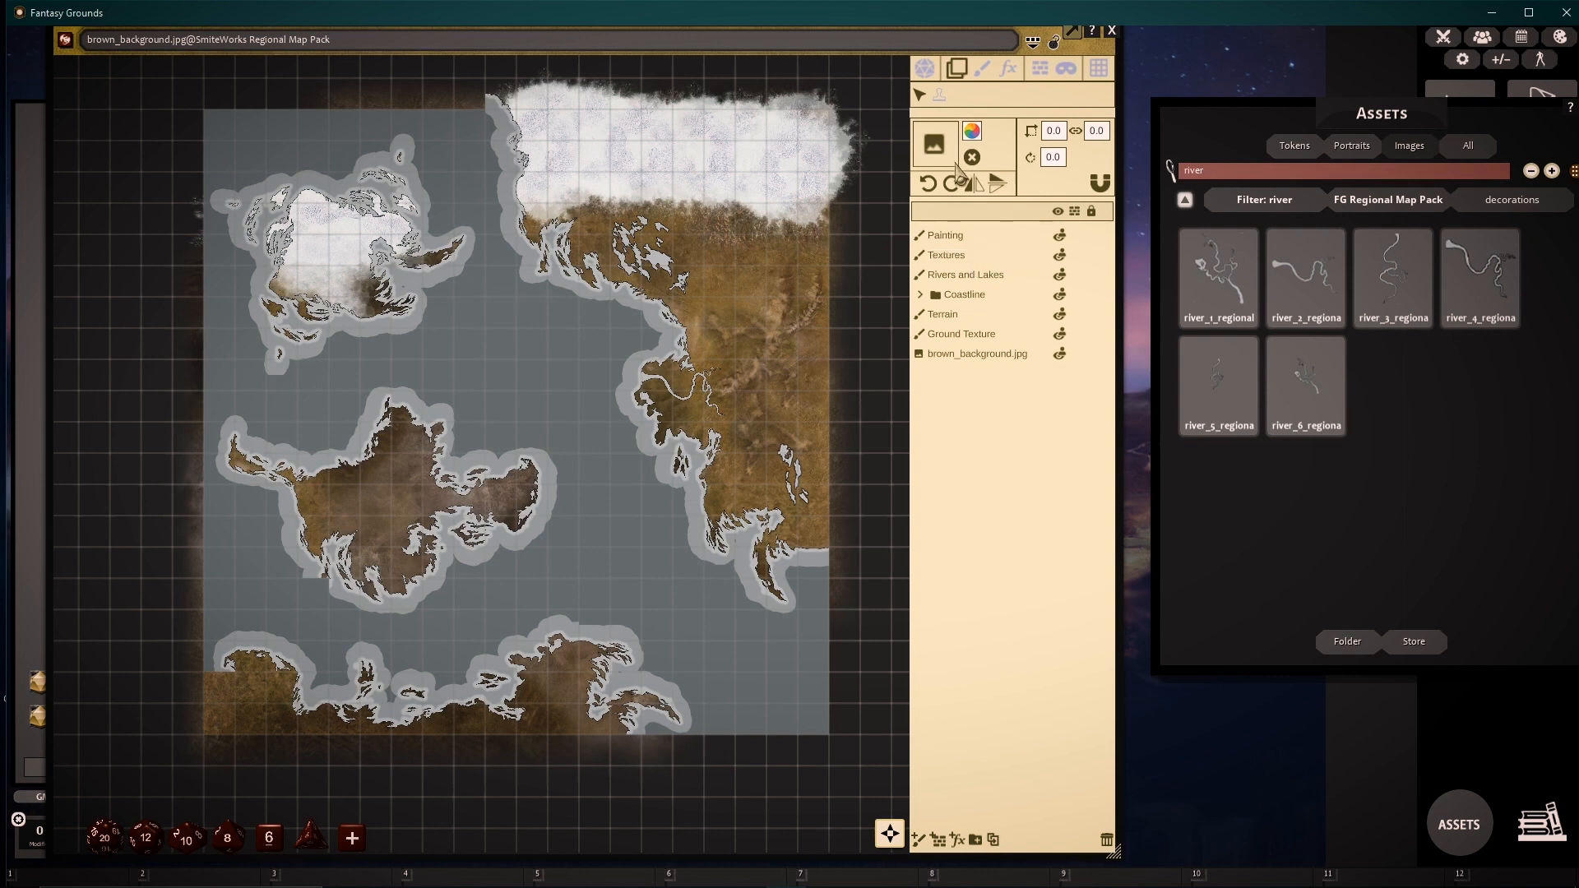
- Rename the topmost painting layer as Frame and select the Textures layer
double_click(948, 237)
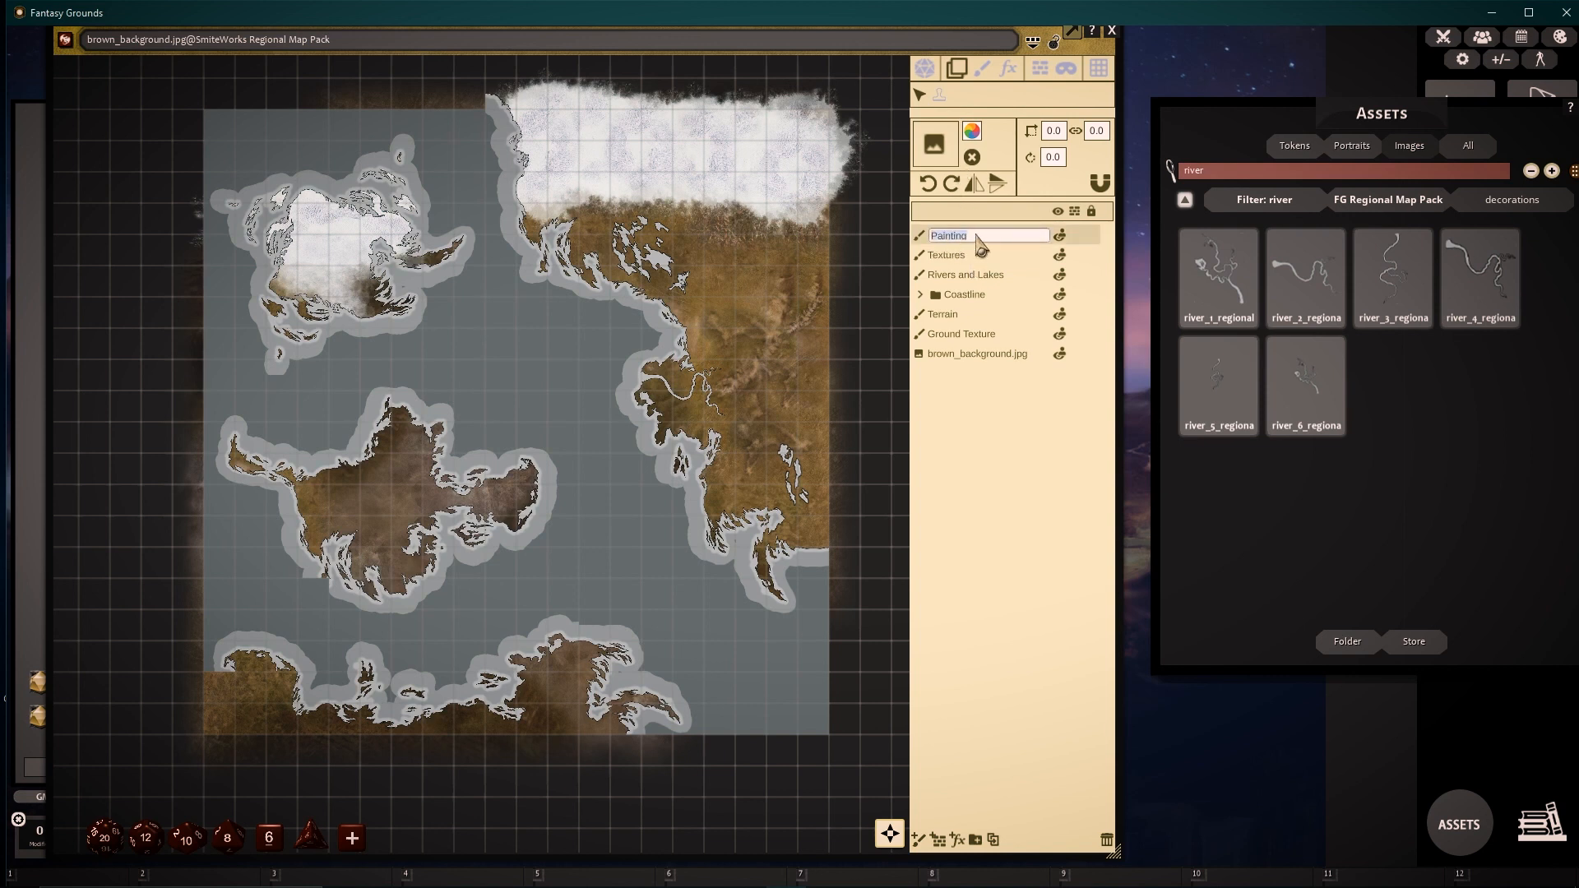
type("Frame")
key("Return")
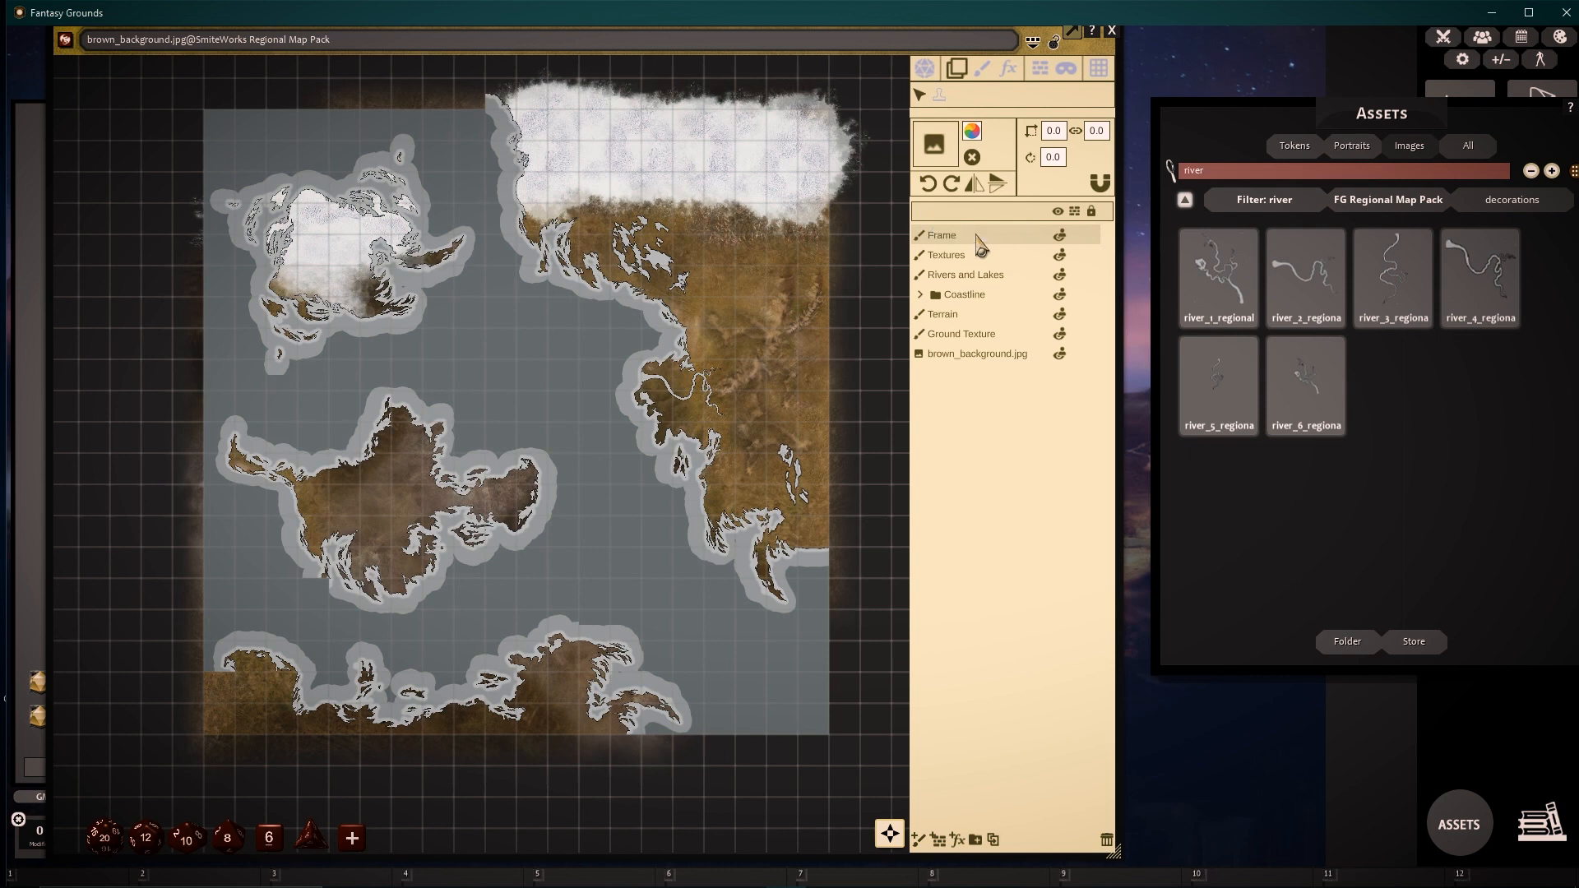
left_click(985, 255)
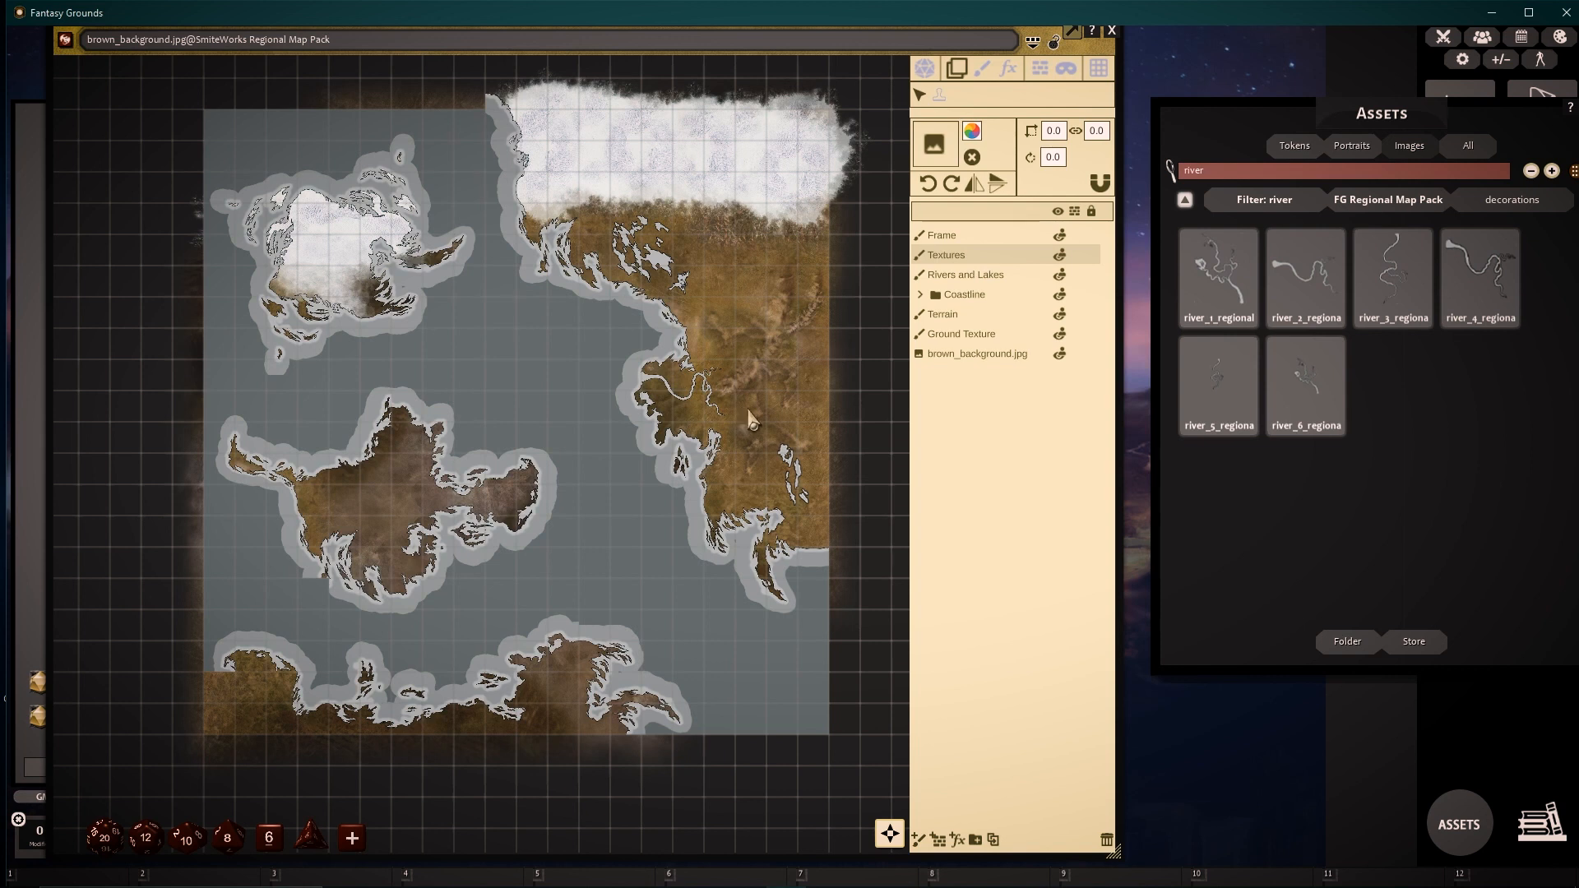
- Prepare an effects texture from the FG Regional Map Pack for painting at 20 by 20, with the paint colour's alpha set to 100
left_click(983, 68)
left_click(1259, 173)
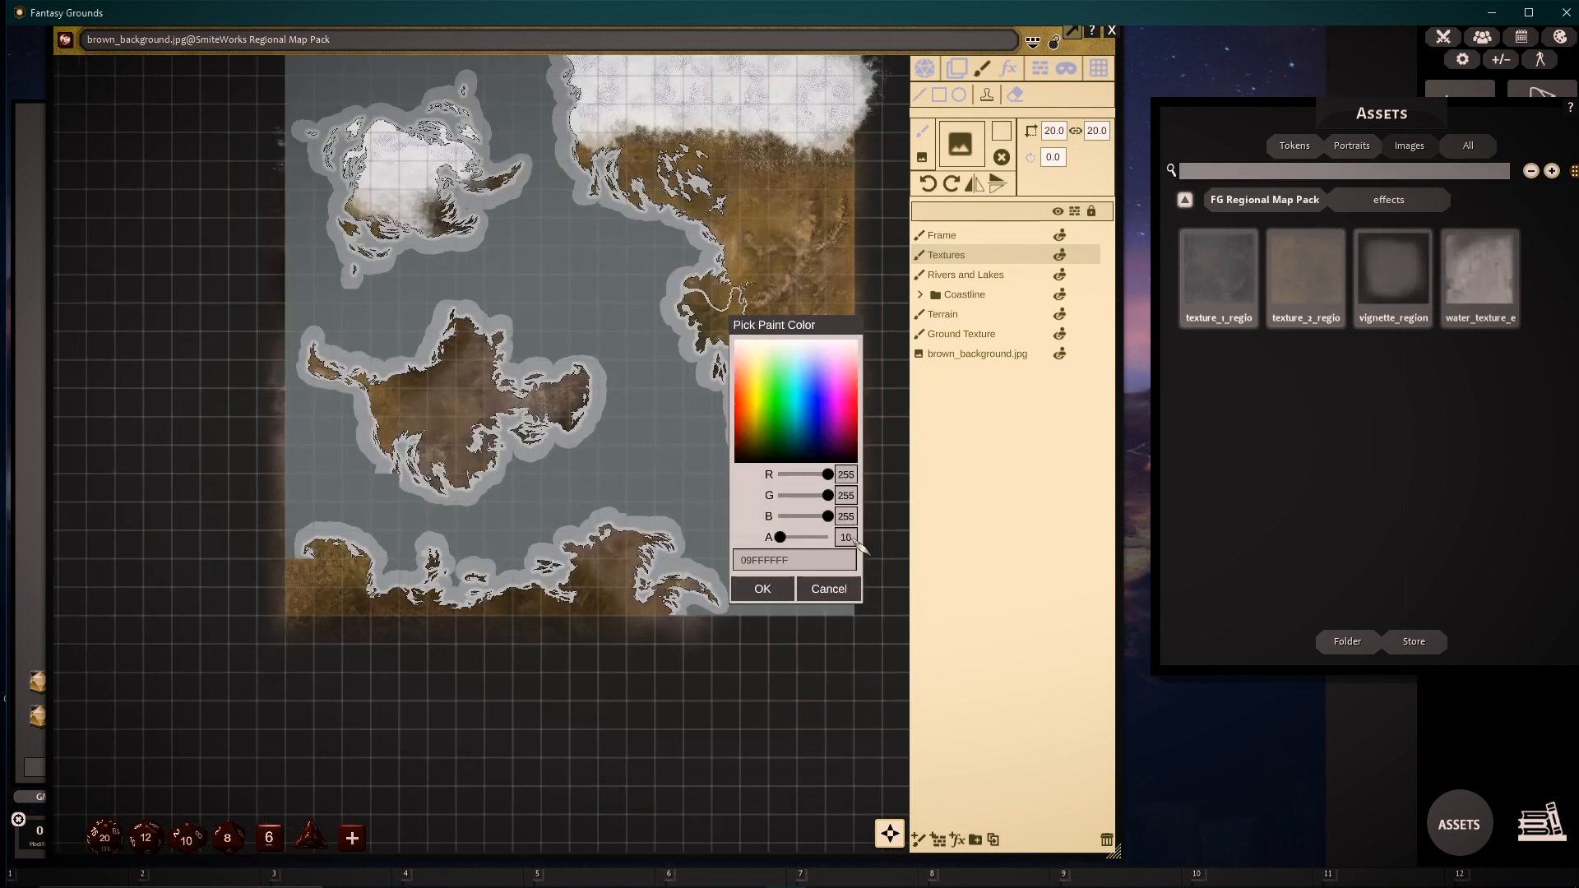
left_click(846, 530)
type("100")
key("Return")
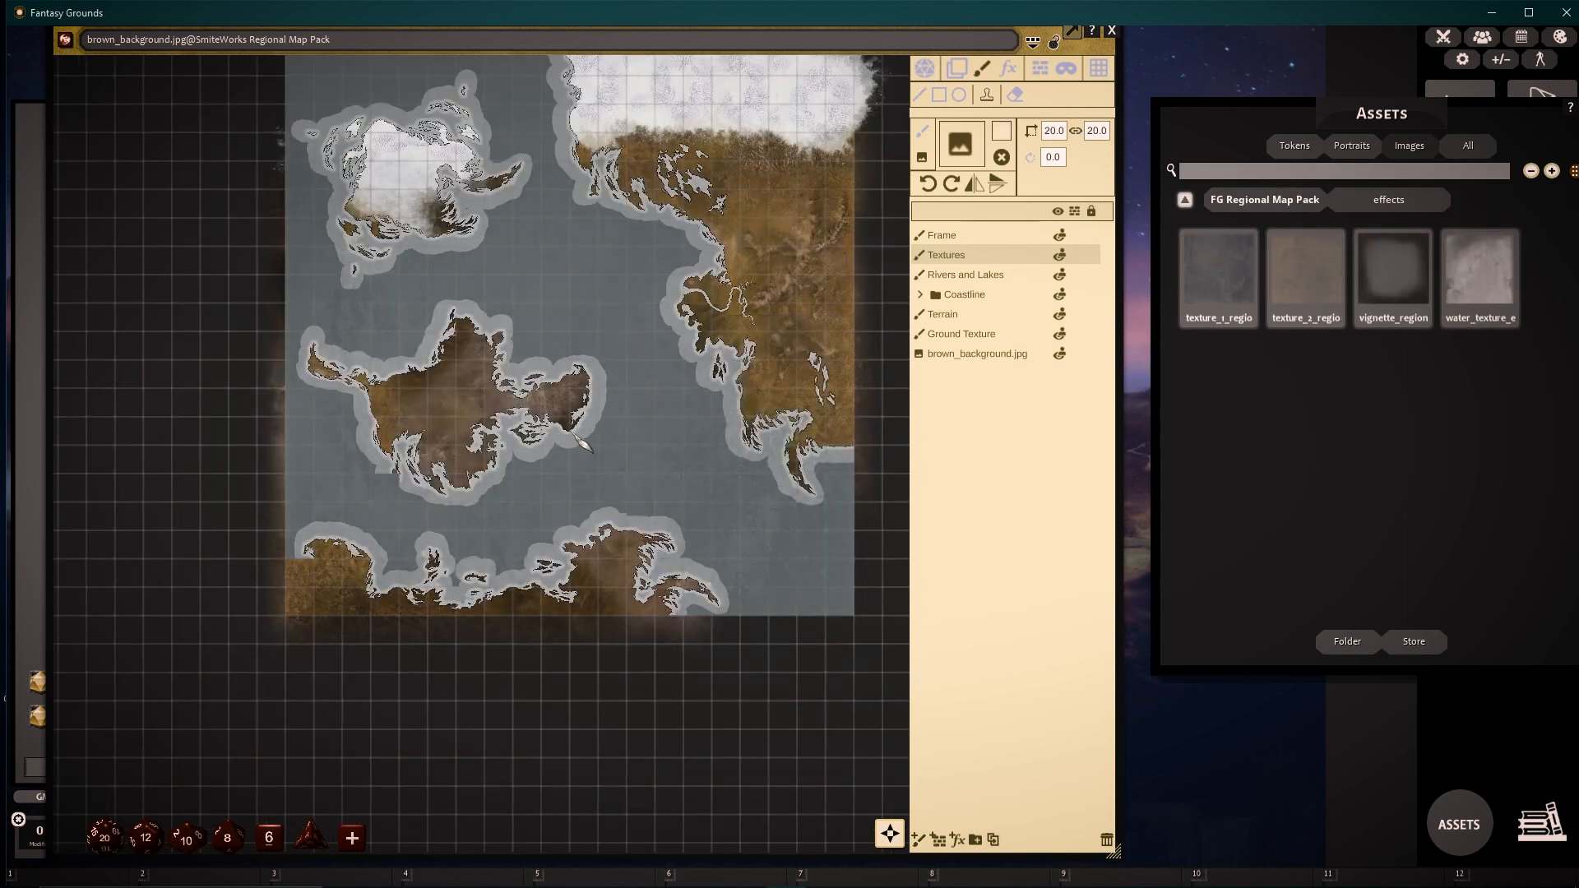
- Place the water_texture_effect image over the whole map as its own layer above Textures
scroll(573, 409, "down", 2)
scroll(588, 374, "up", 1)
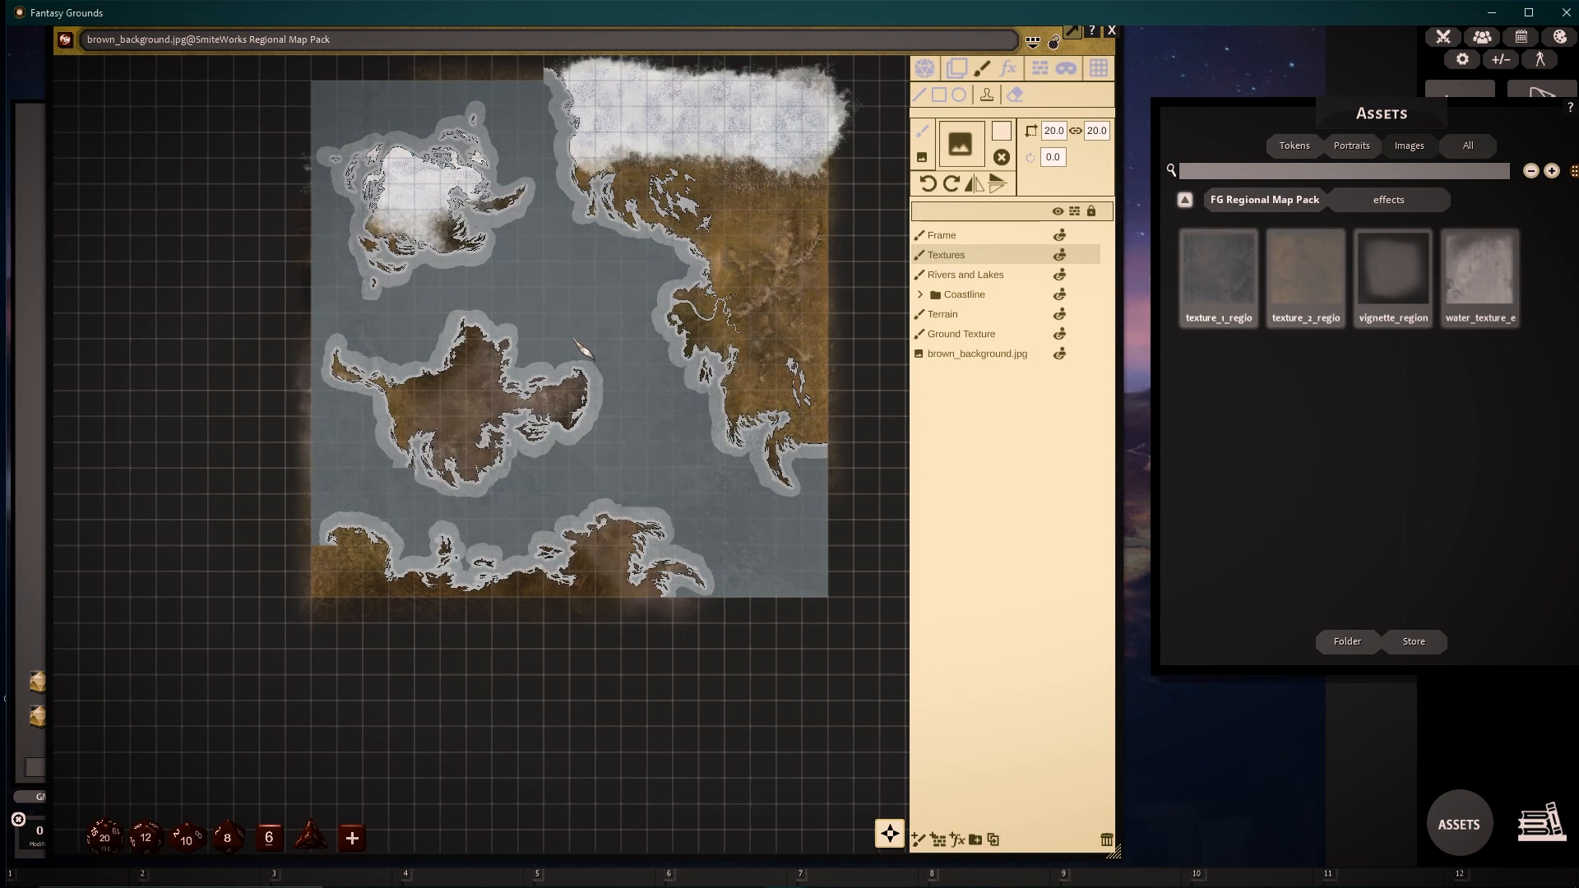
left_click_drag(1480, 271, 620, 416)
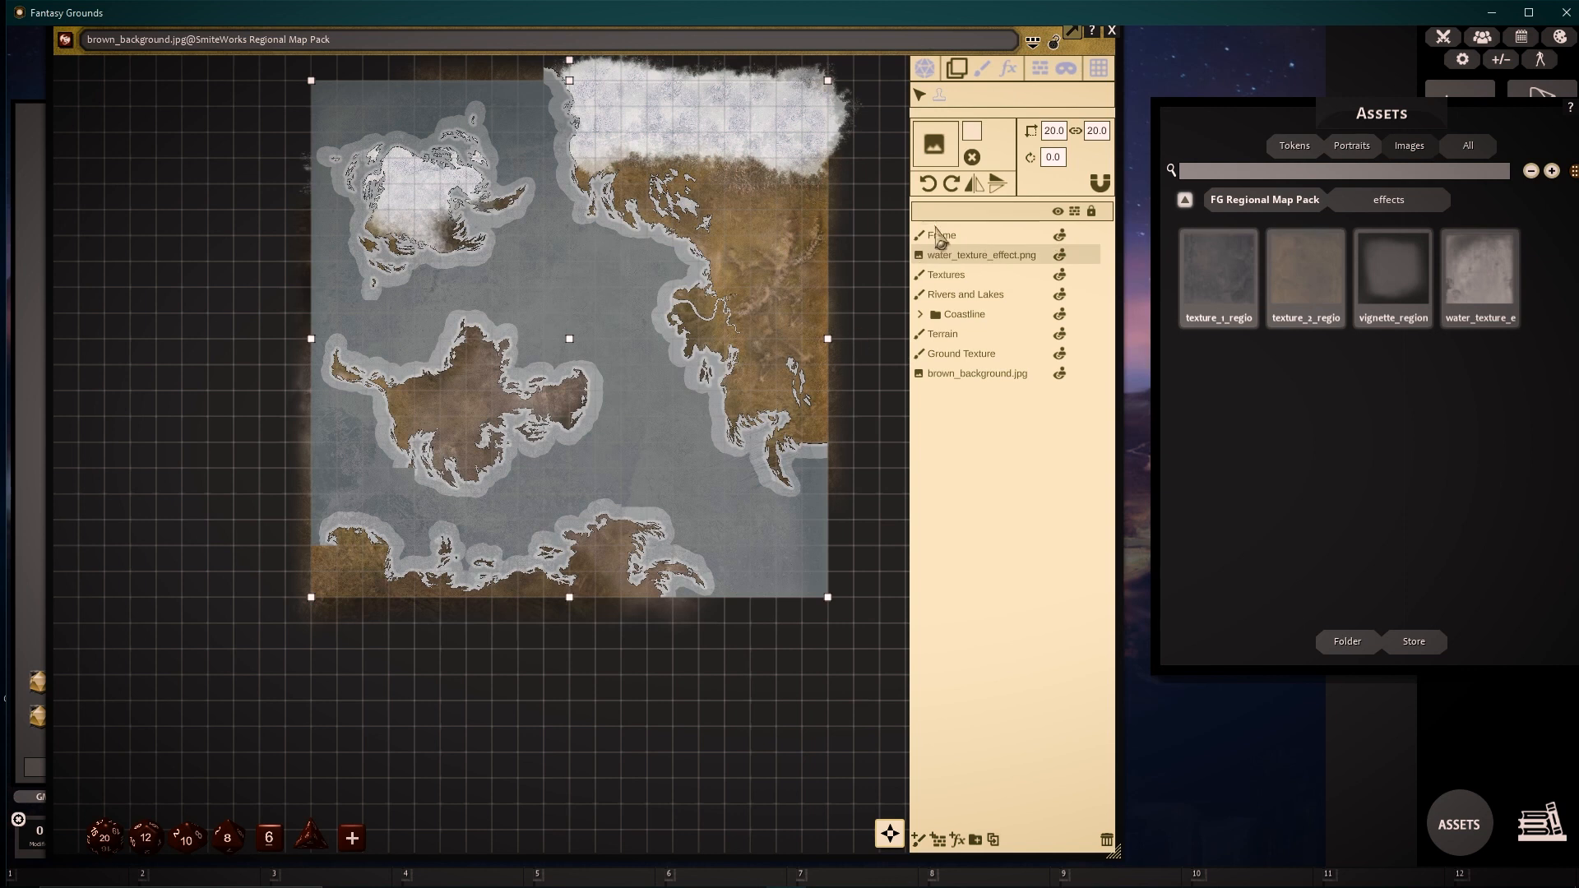
- Select the Frame layer and load the frame_5 regional brush from the map pack's brushes for painting a rectangle
left_click(964, 238)
left_click(984, 69)
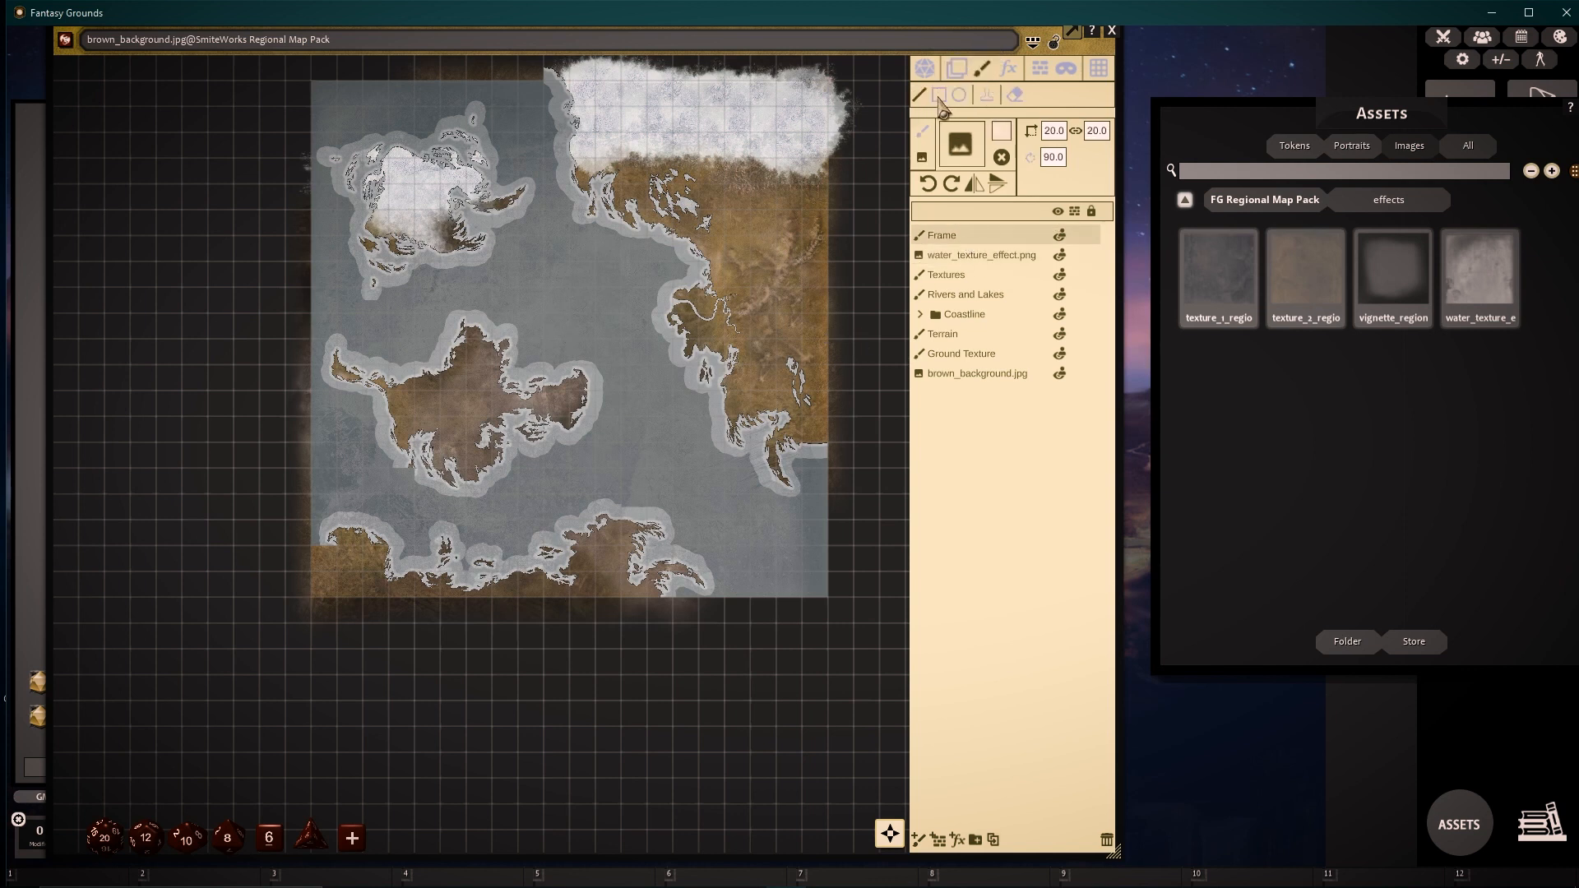
left_click_drag(1429, 120, 1342, 102)
left_click(1263, 191)
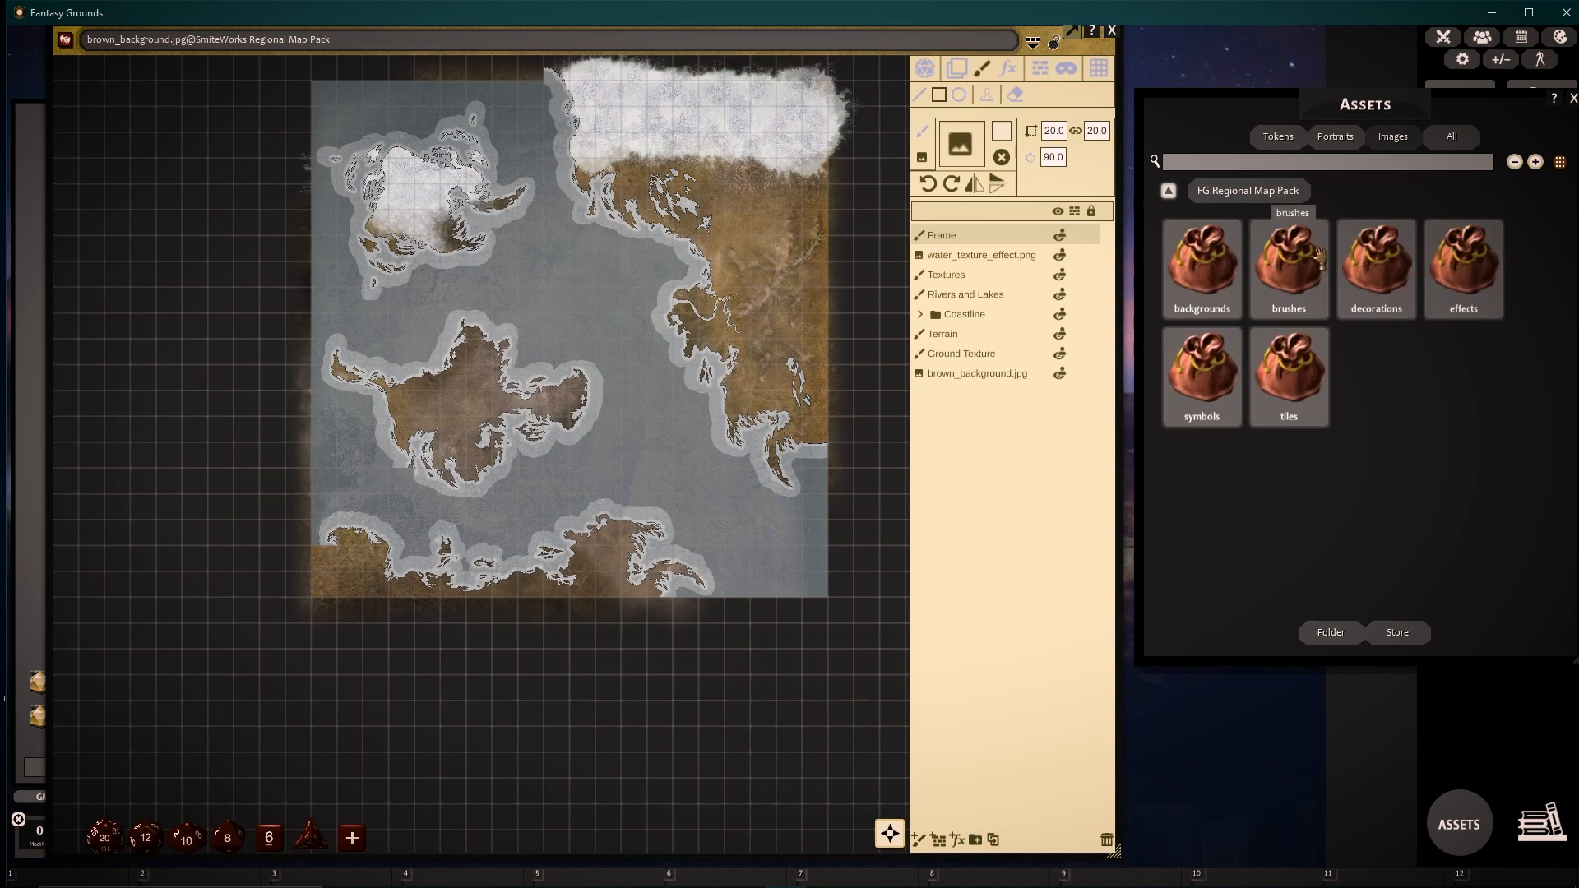
left_click(1306, 276)
scroll(1307, 279, "down", 3)
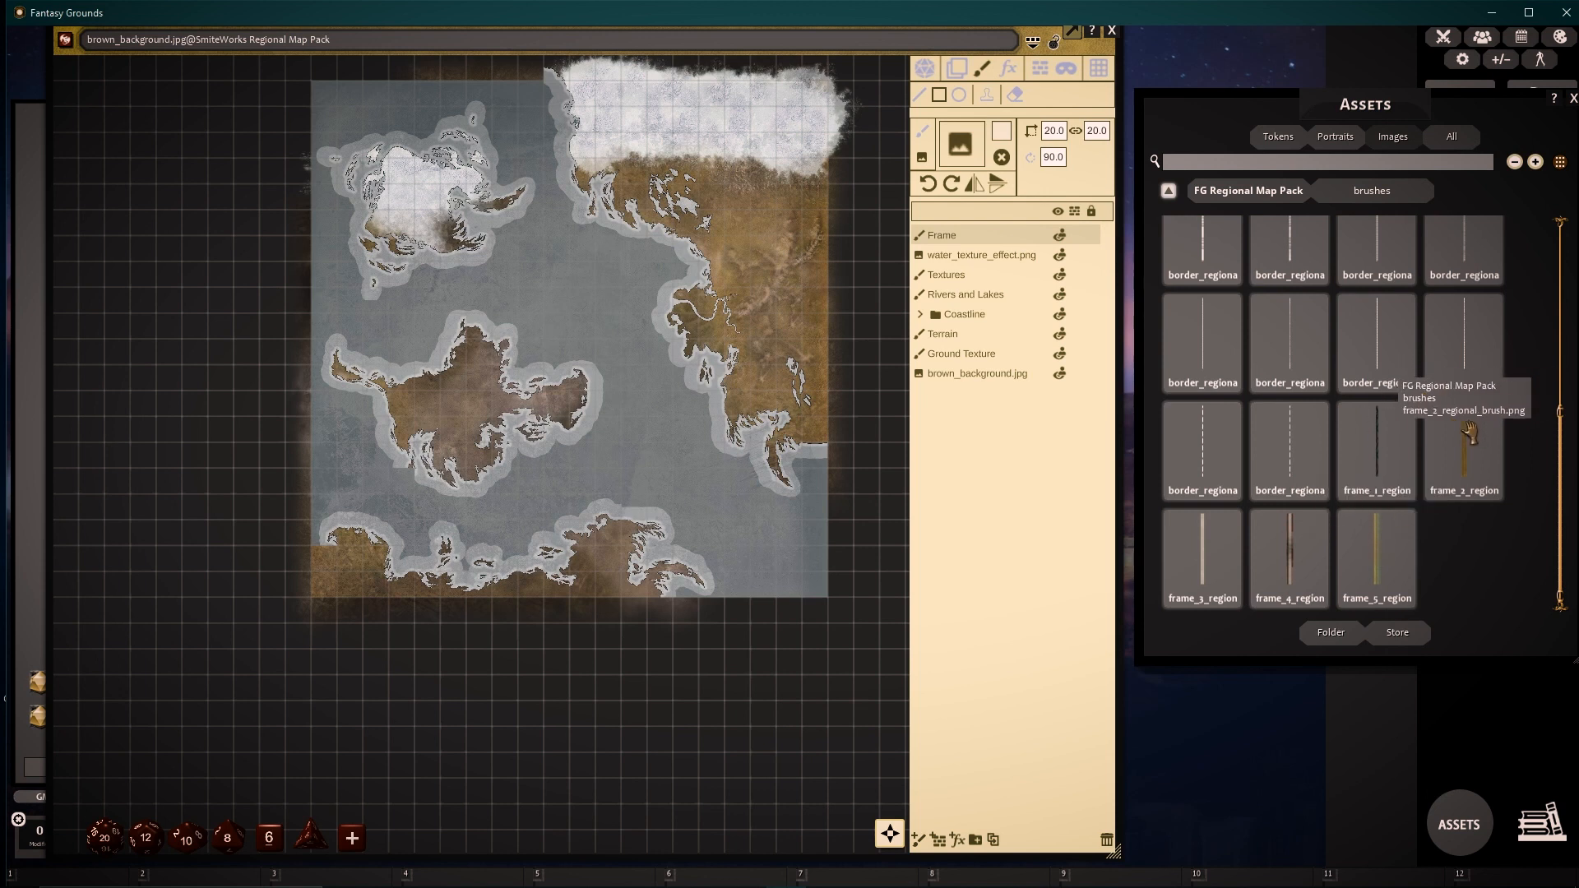
left_click(1382, 543)
scroll(882, 566, "down", 2)
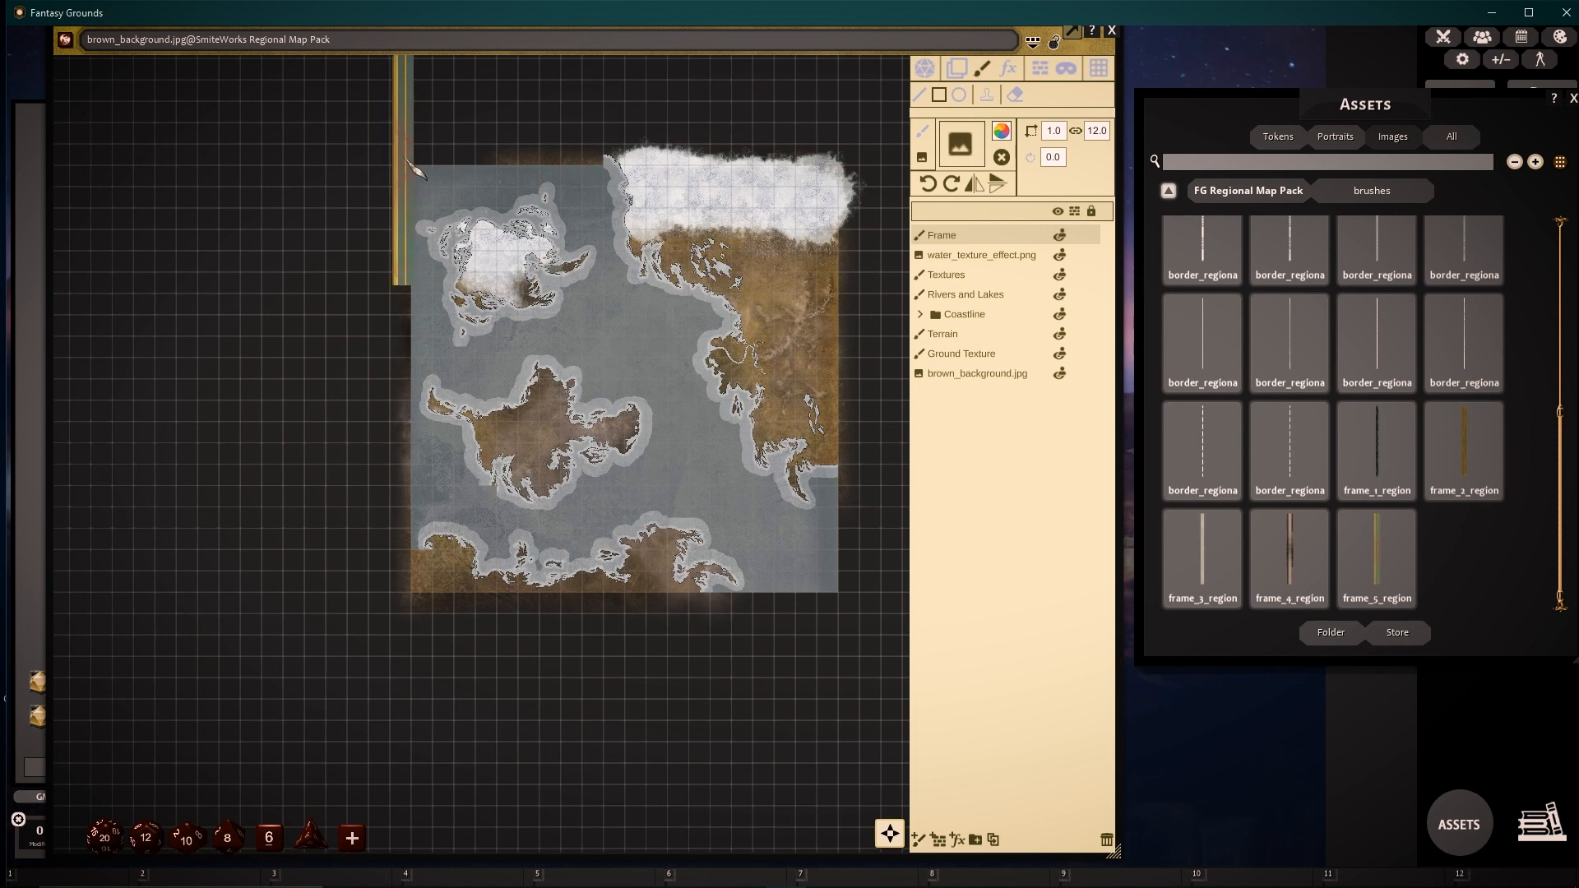
- Draw a rectangular frame about 20.8 by 20.9 around the map's edges and open its first size value for editing
mouse_move(417, 169)
left_mouse_down()
mouse_move(668, 543)
mouse_move(779, 607)
mouse_move(856, 613)
left_mouse_up()
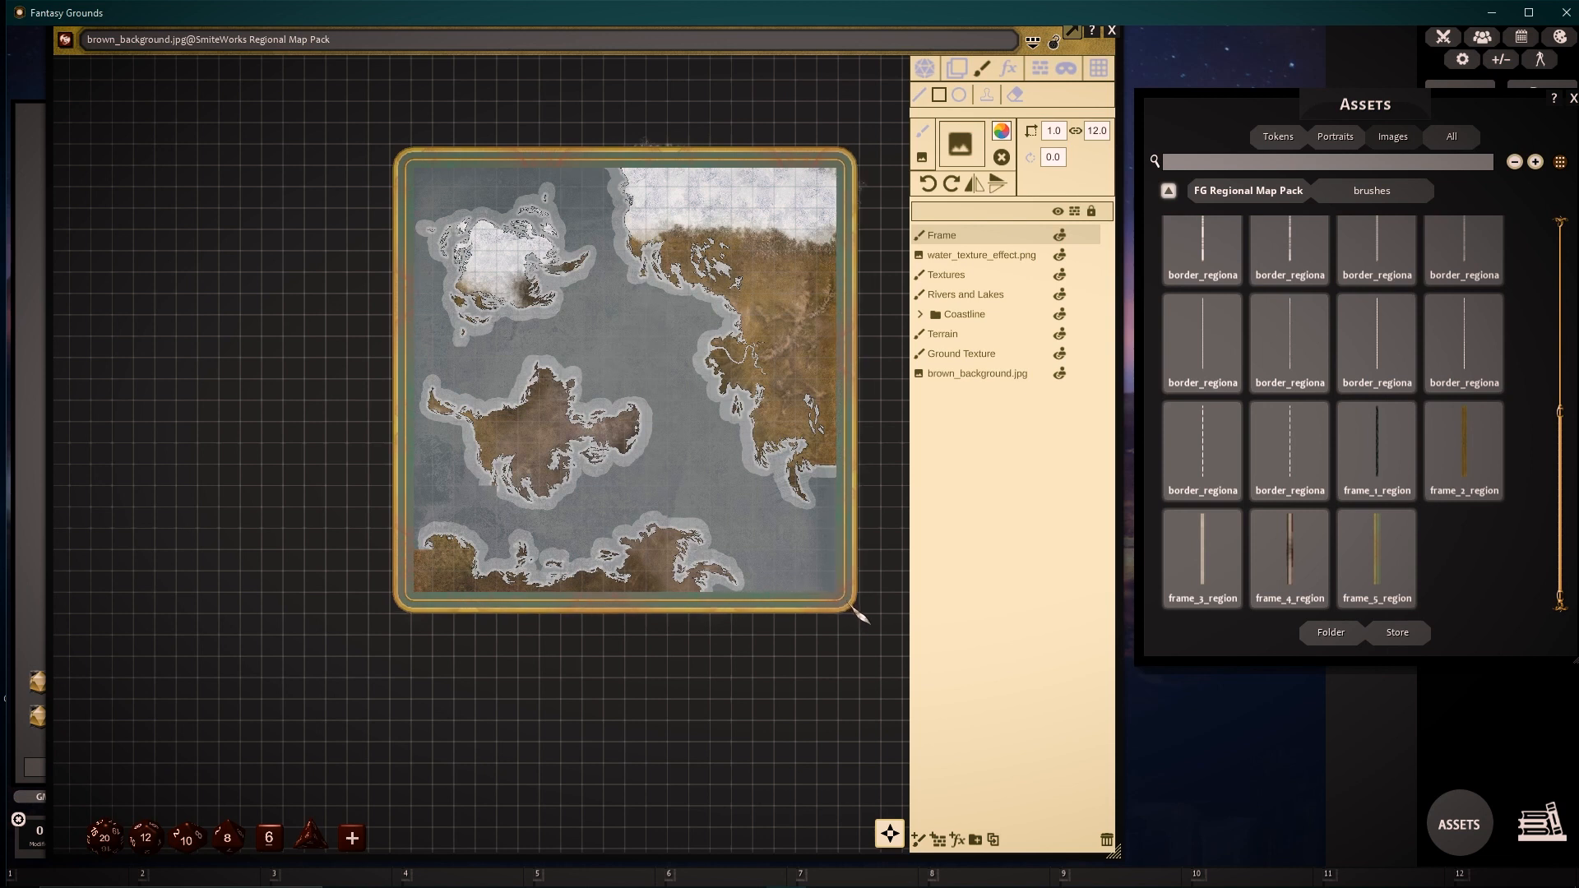
left_click_drag(851, 605, 851, 605)
left_click(968, 73)
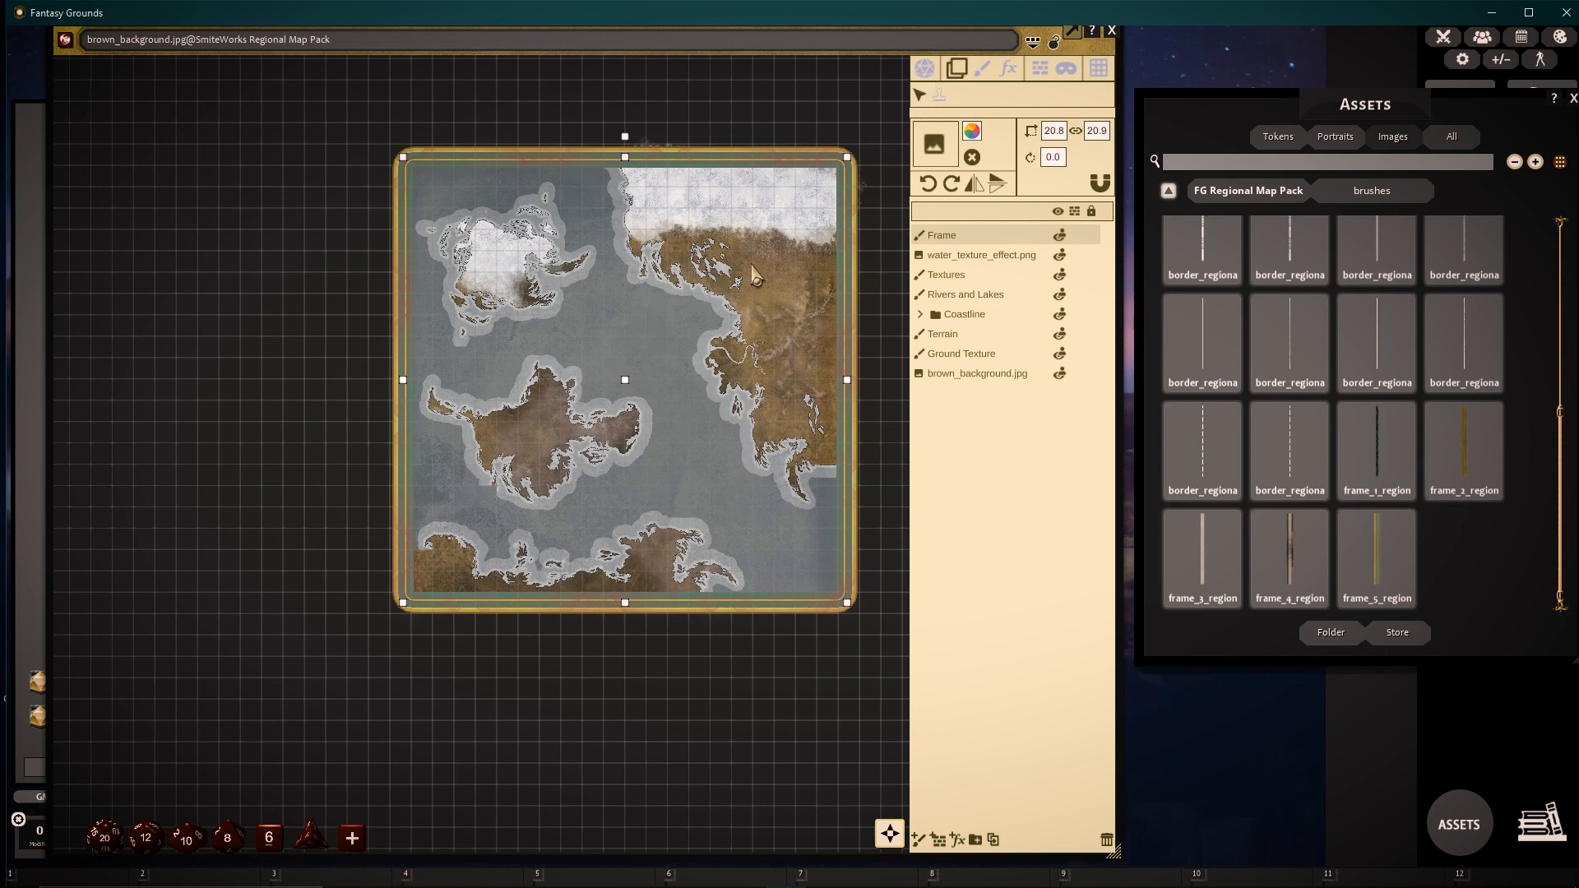
left_click(1056, 134)
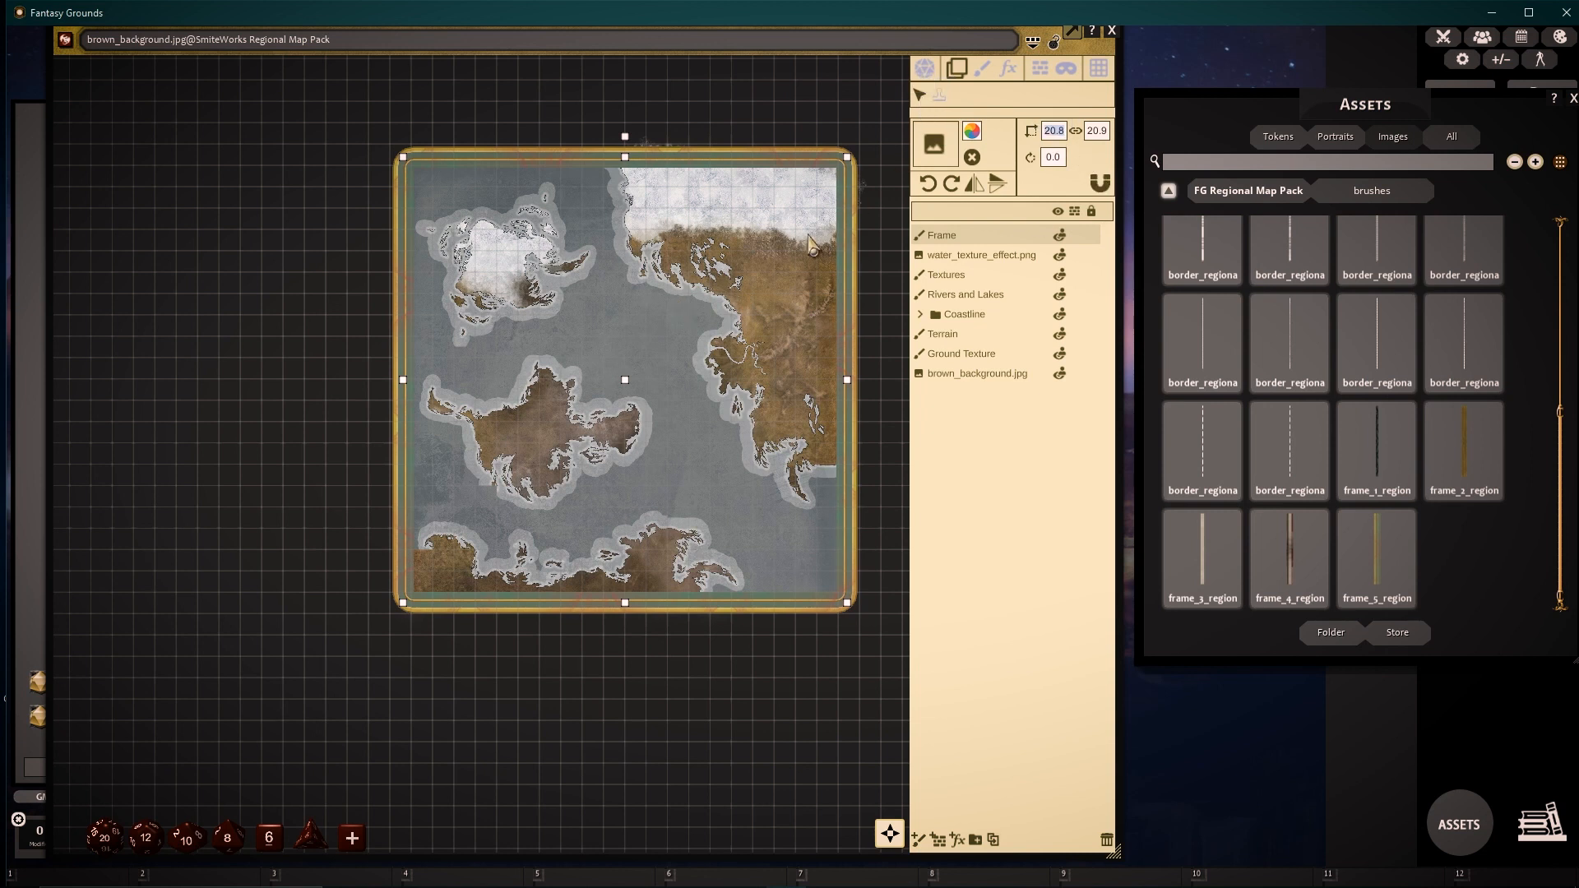